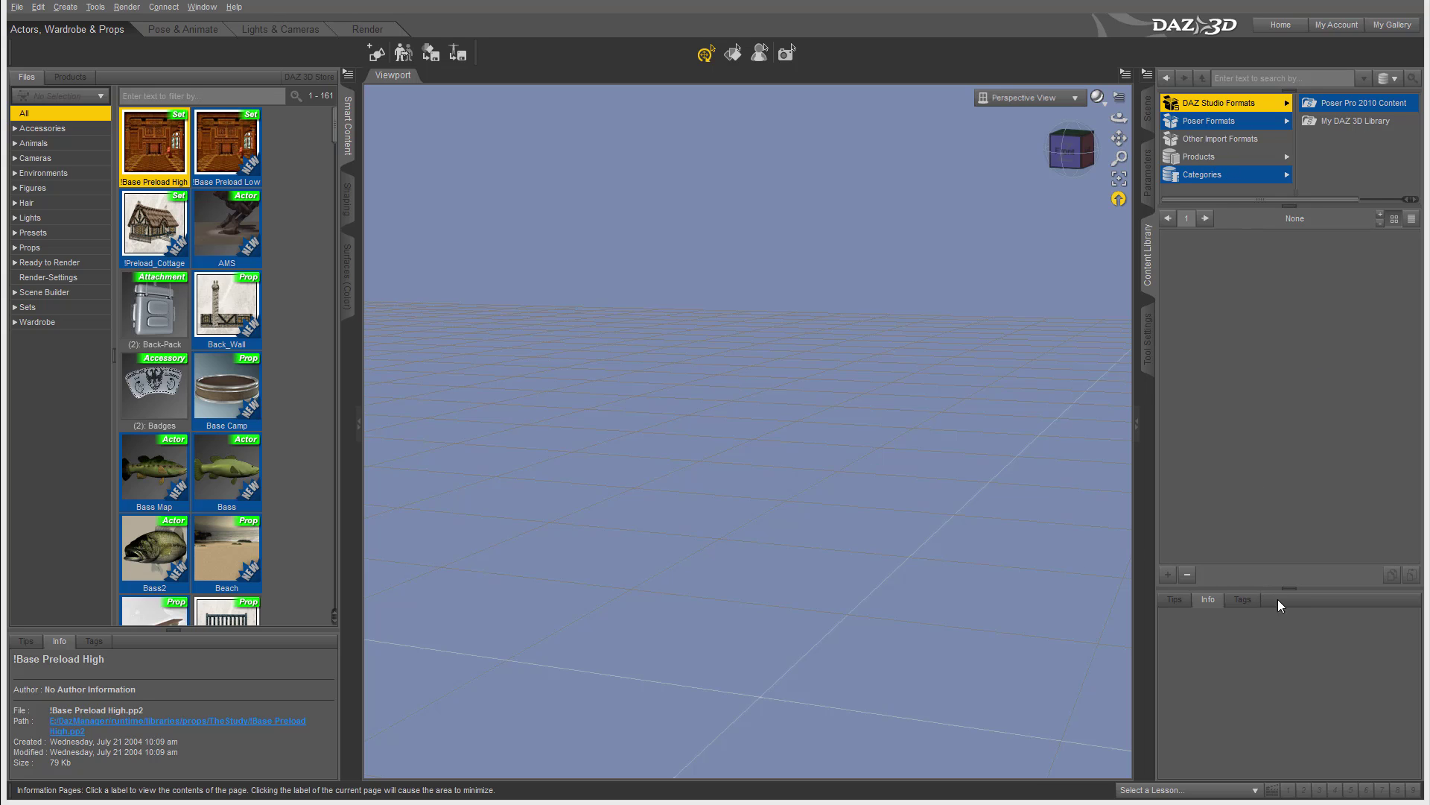
# Raise the divider above the Content Library's information area slightly, and view the Parameters pane before returning to the Content Library
pyautogui.moveTo(1289, 590)
pyautogui.mouseDown()
pyautogui.moveTo(1294, 767)
pyautogui.moveTo(1289, 590)
pyautogui.mouseUp()
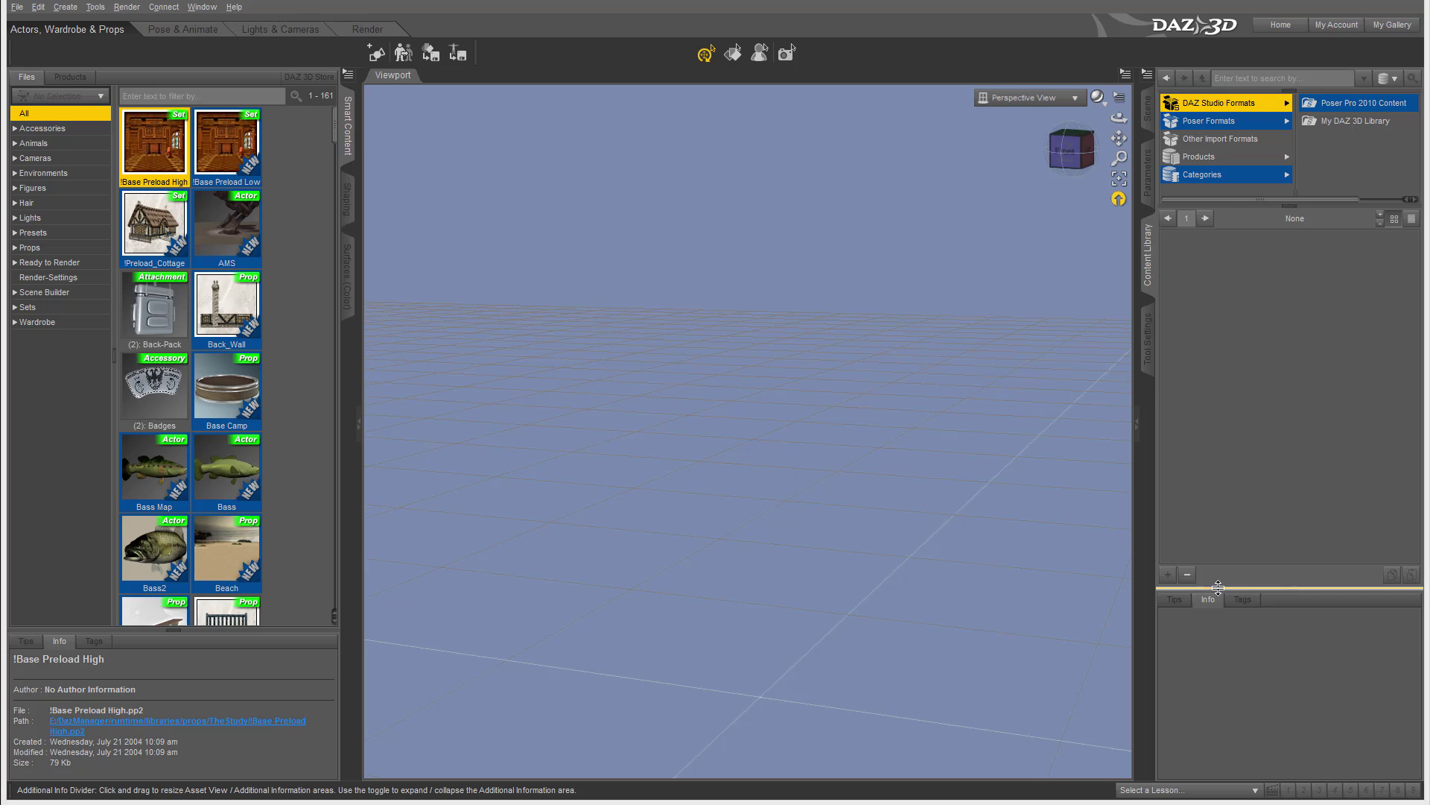
pyautogui.moveTo(1218, 588)
pyautogui.mouseDown()
pyautogui.moveTo(1214, 625)
pyautogui.moveTo(1212, 567)
pyautogui.mouseUp()
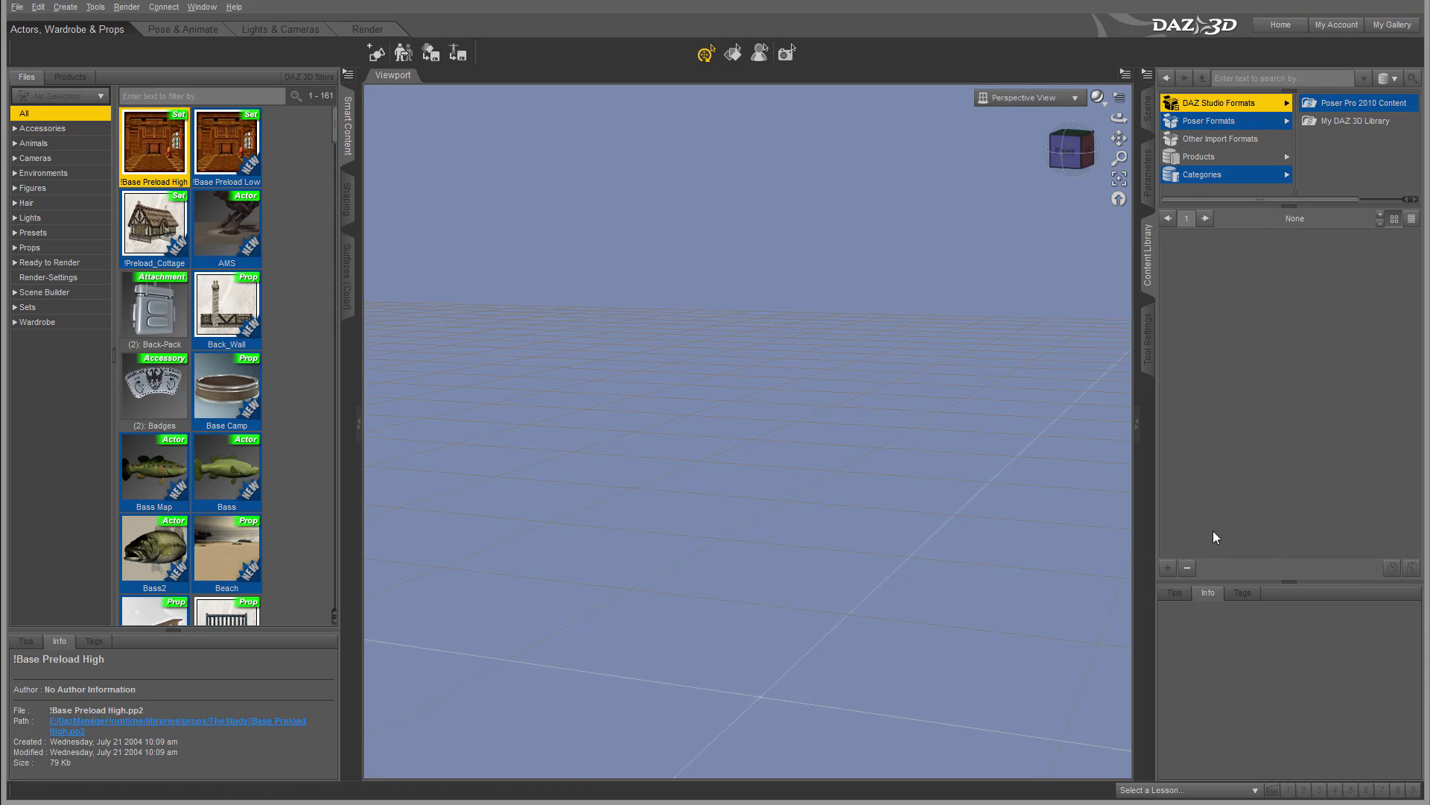
pyautogui.click(1150, 179)
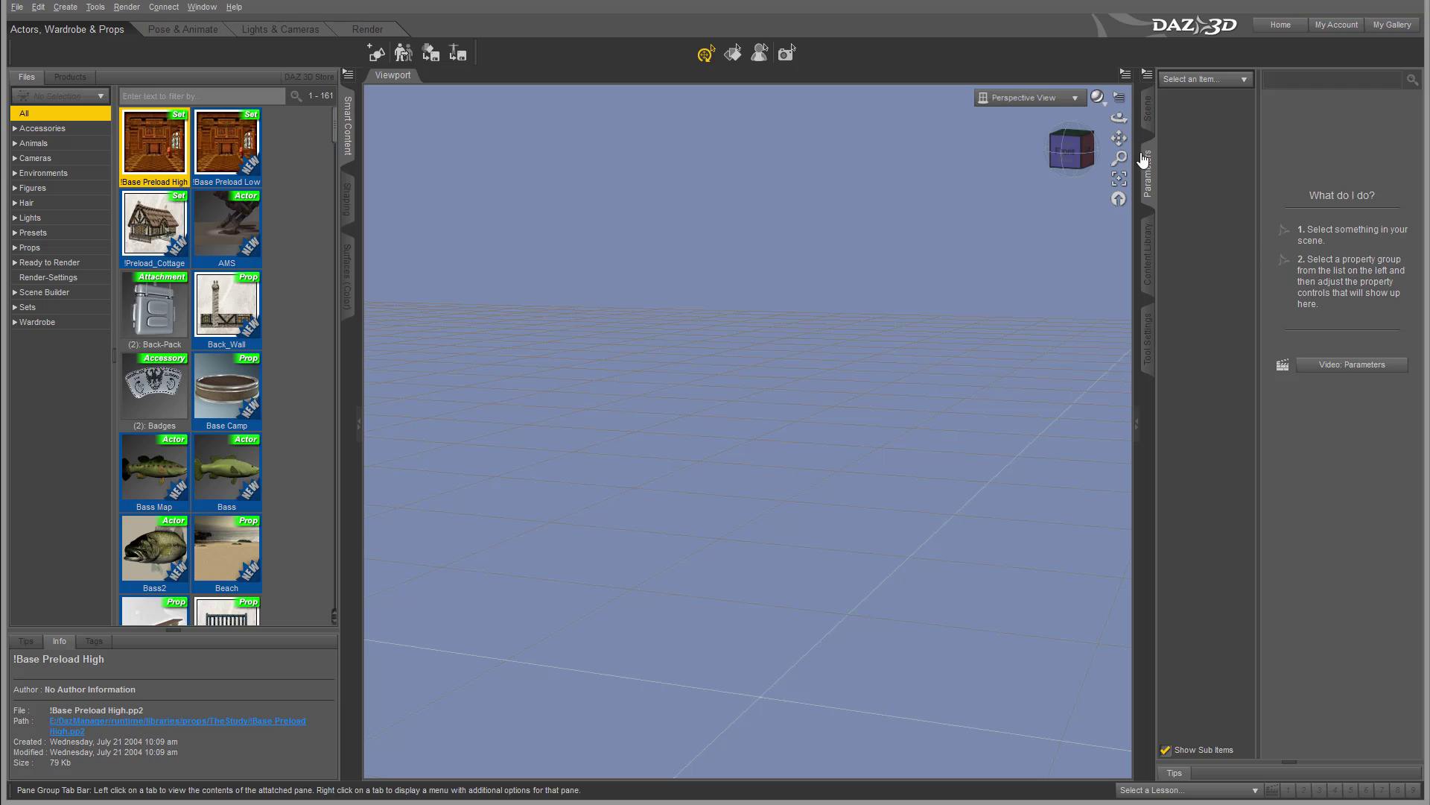
pyautogui.click(1148, 257)
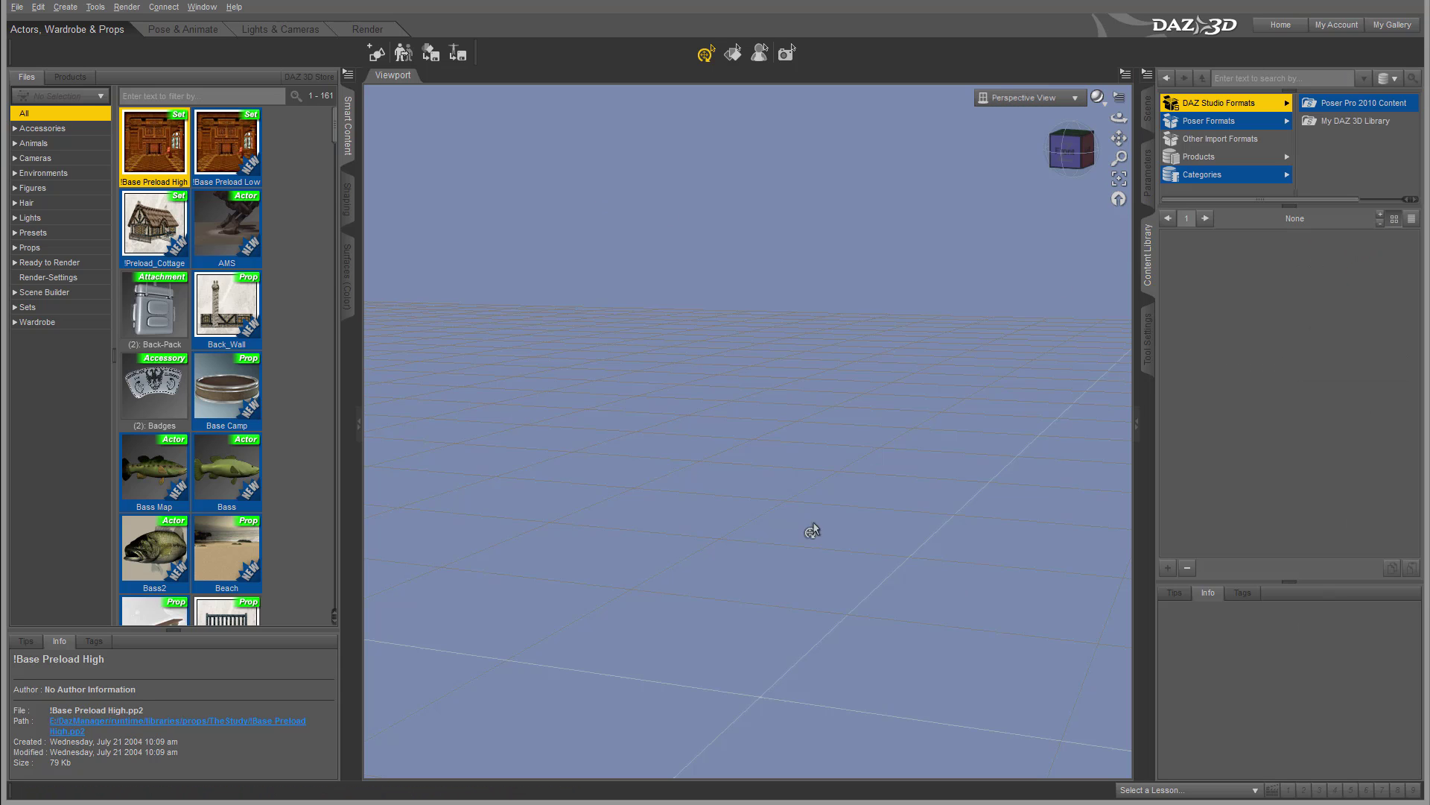
# Open the Environment pane as a floating window and enlarge it to cover most of the viewport
pyautogui.click(208, 9)
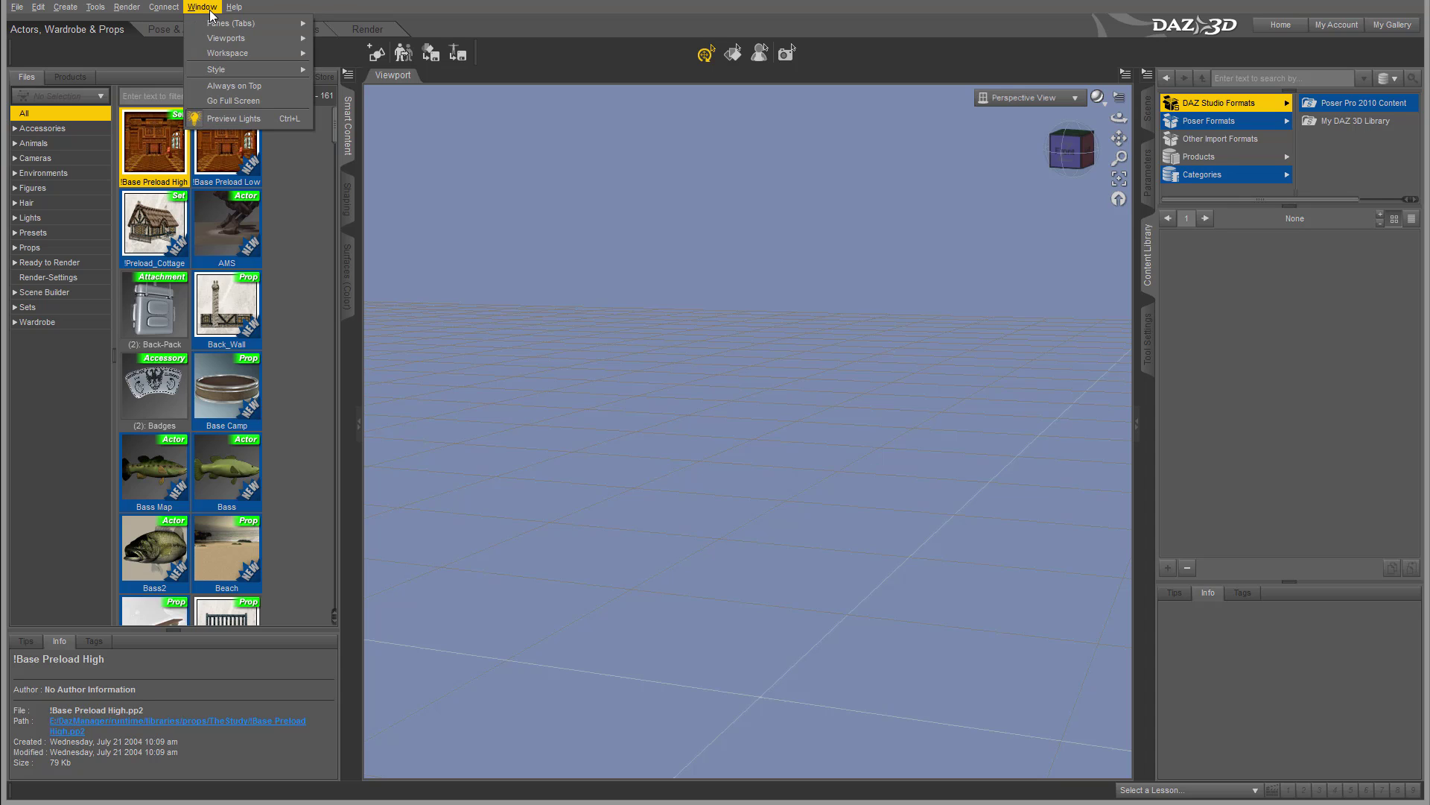
pyautogui.moveTo(223, 23)
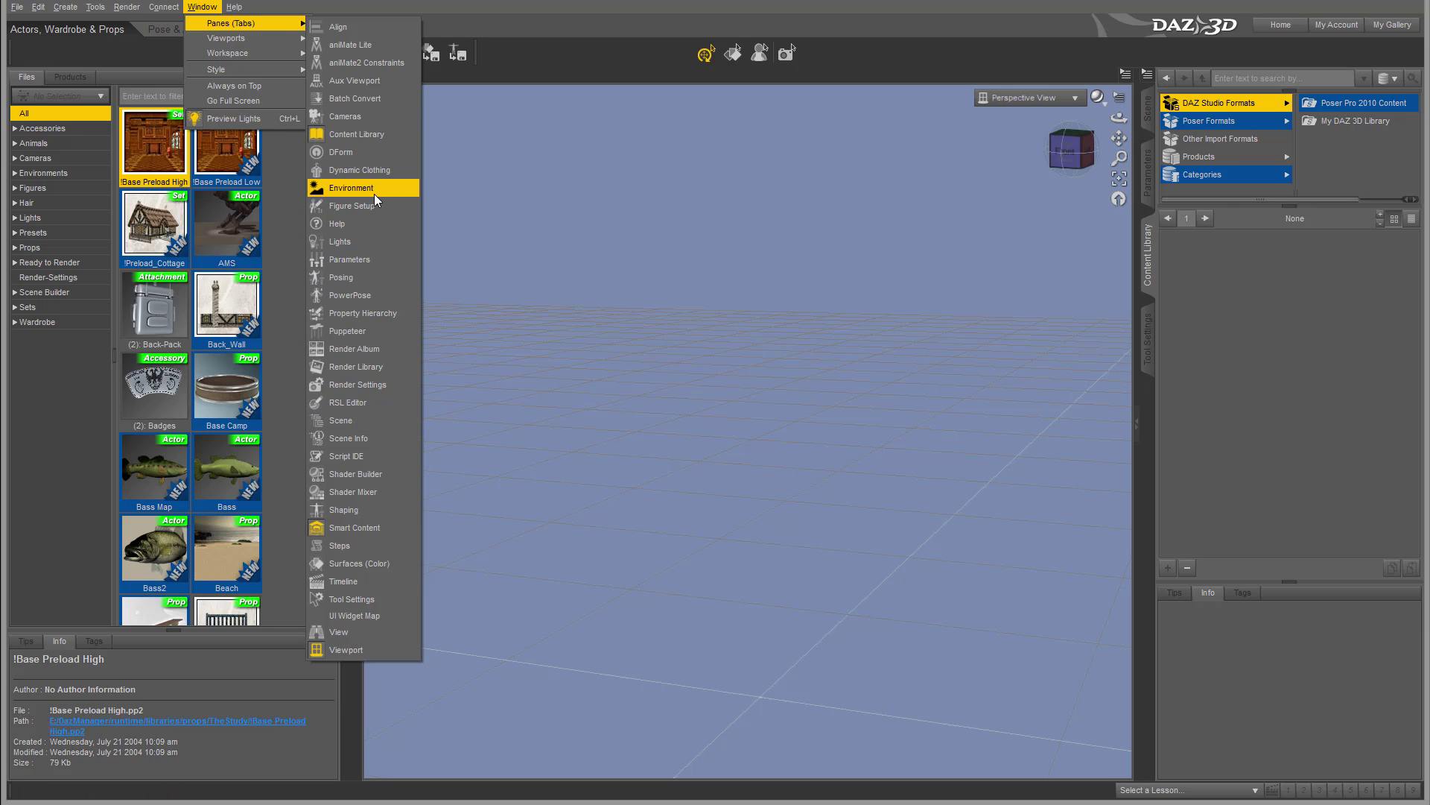
pyautogui.click(319, 190)
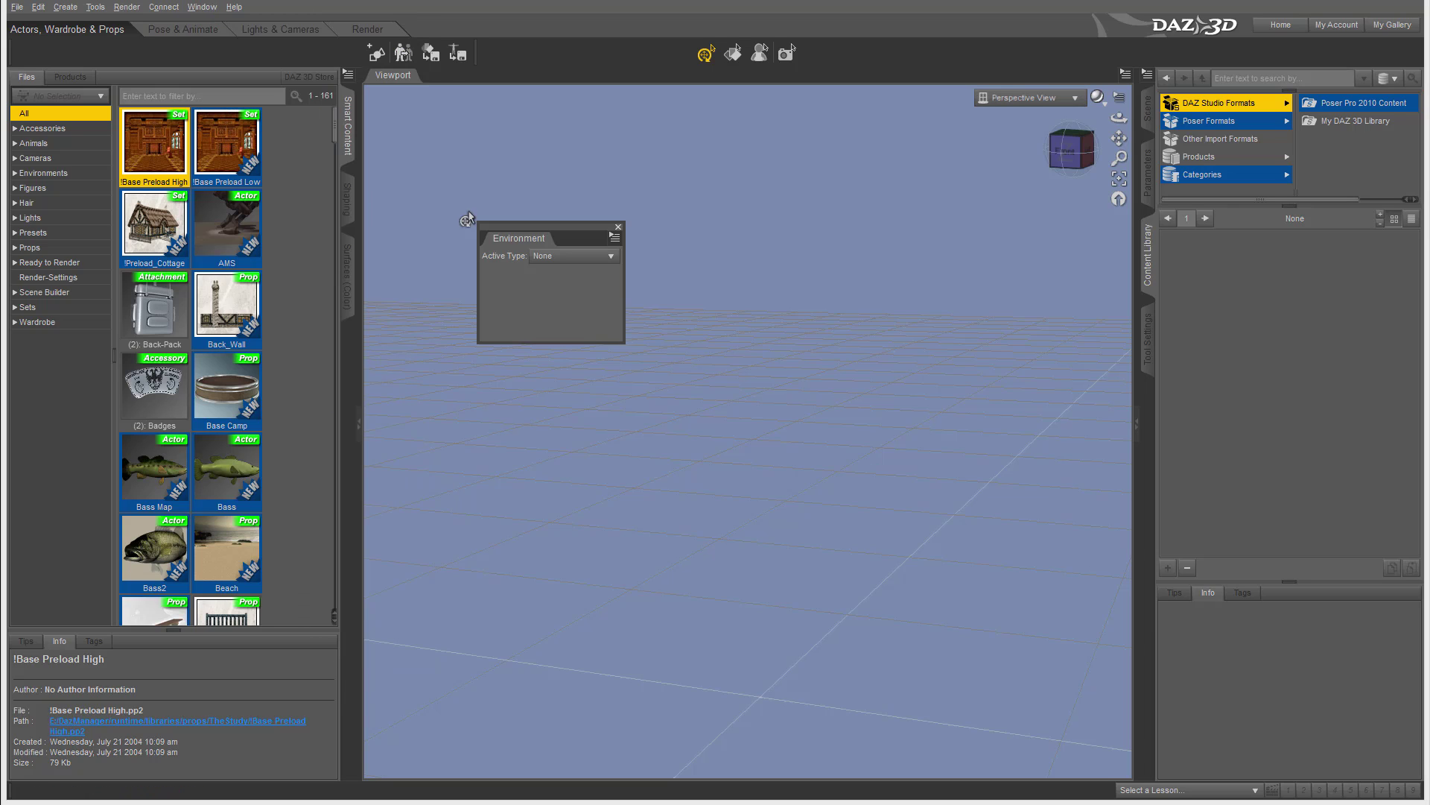
pyautogui.moveTo(526, 223); pyautogui.dragTo(503, 174)
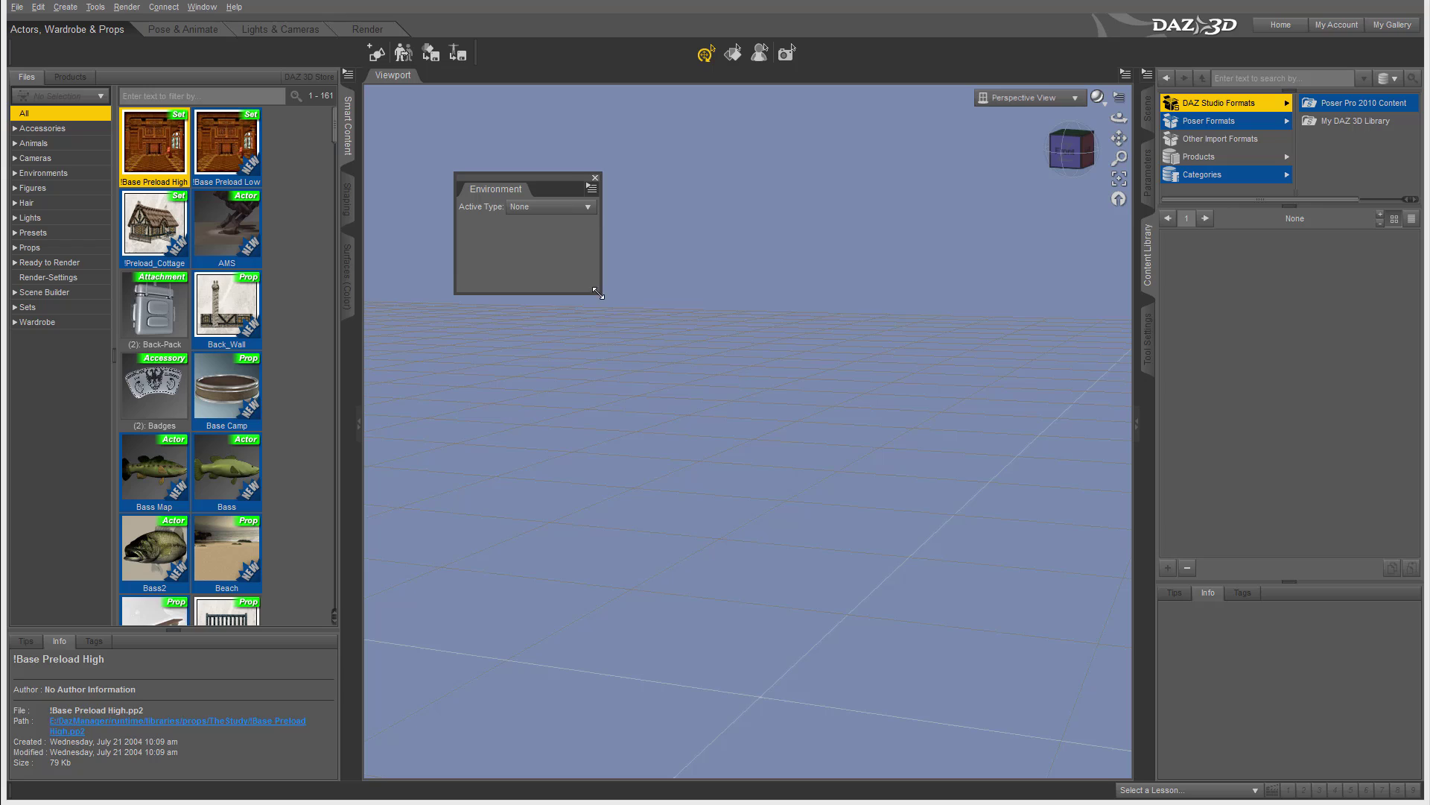
pyautogui.moveTo(598, 293); pyautogui.dragTo(1049, 620)
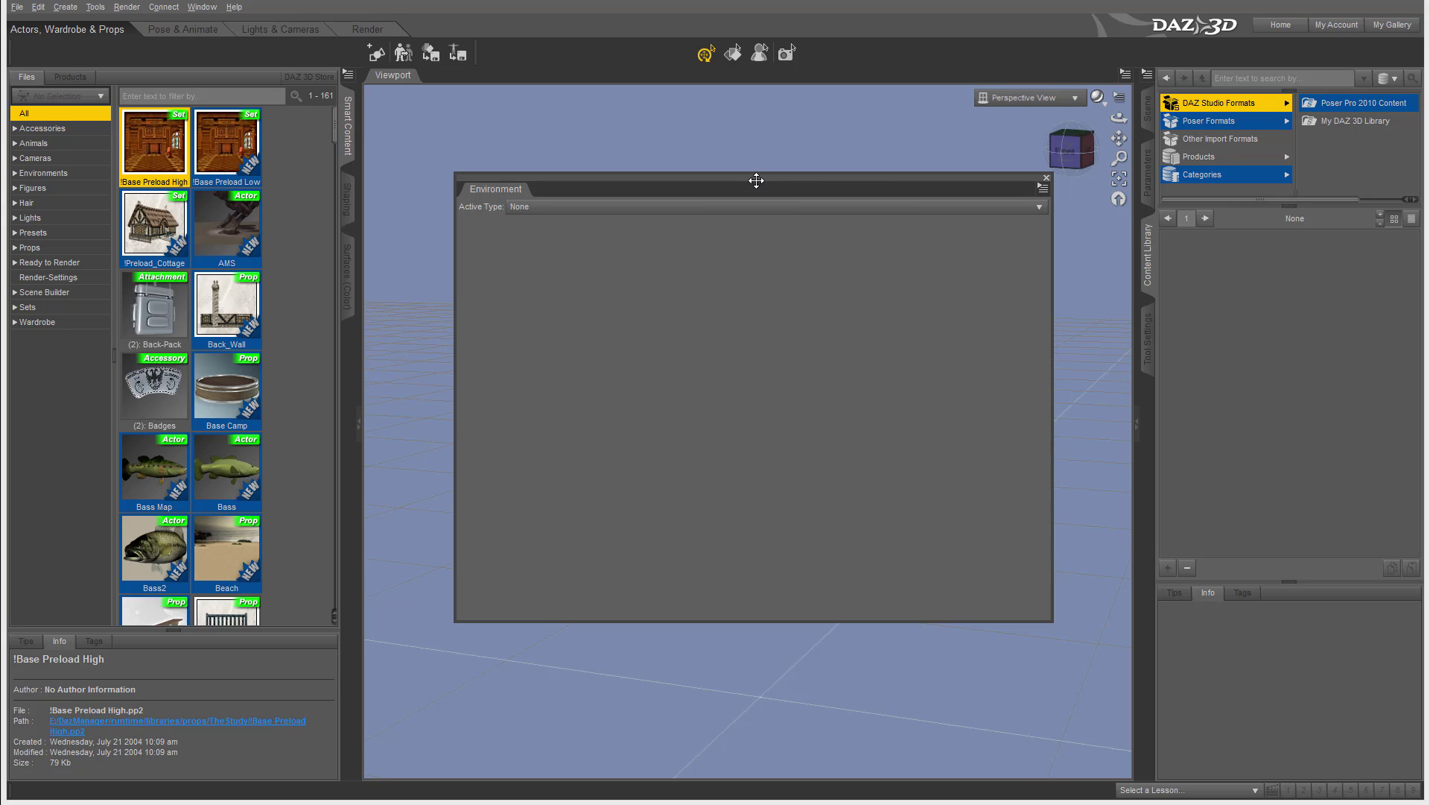
# Move the floating Environment pane aside and back over the viewport, and close it
pyautogui.moveTo(756, 180)
pyautogui.mouseDown()
pyautogui.moveTo(804, 185)
pyautogui.moveTo(756, 181)
pyautogui.mouseUp()
pyautogui.click(1046, 177)
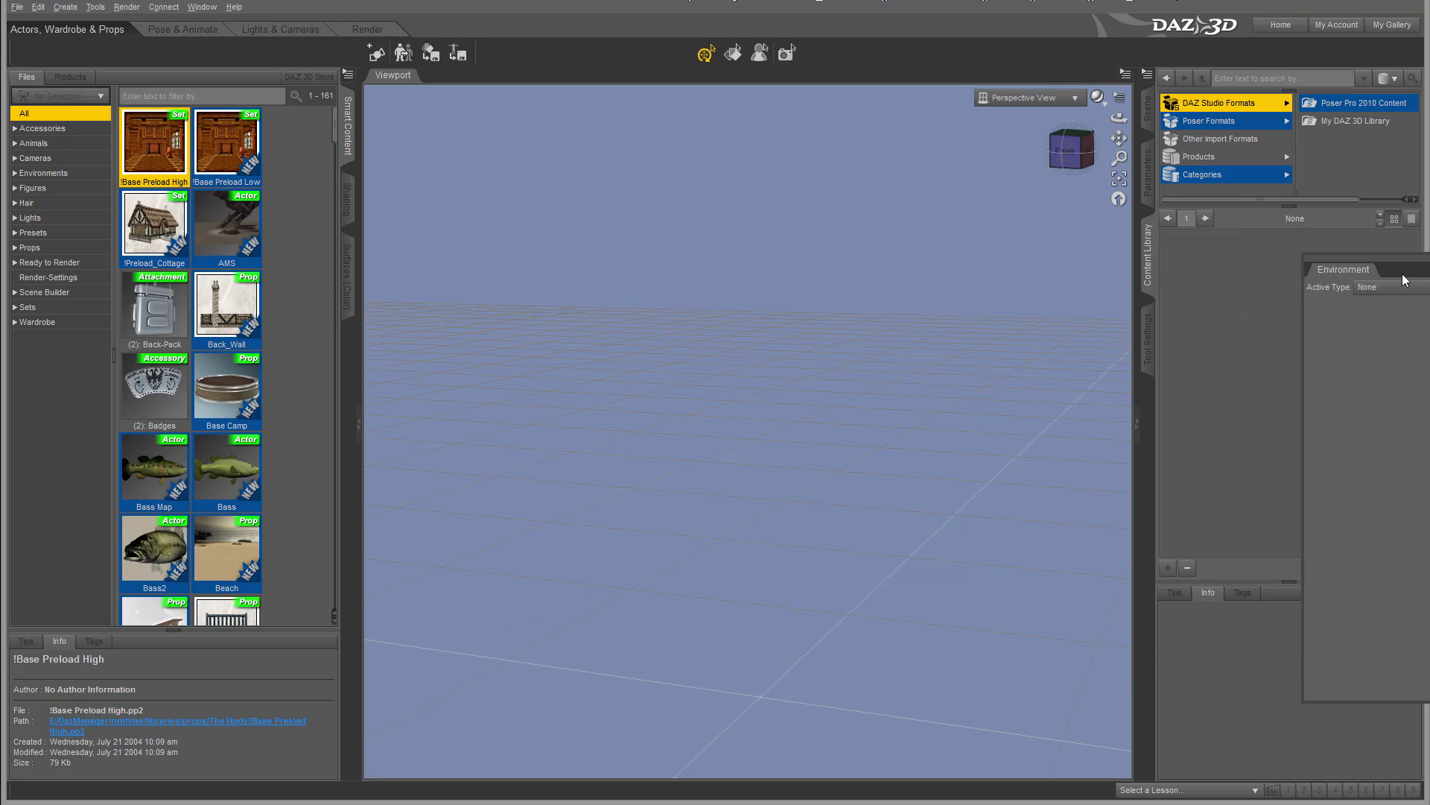
pyautogui.moveTo(1341, 269); pyautogui.dragTo(732, 197)
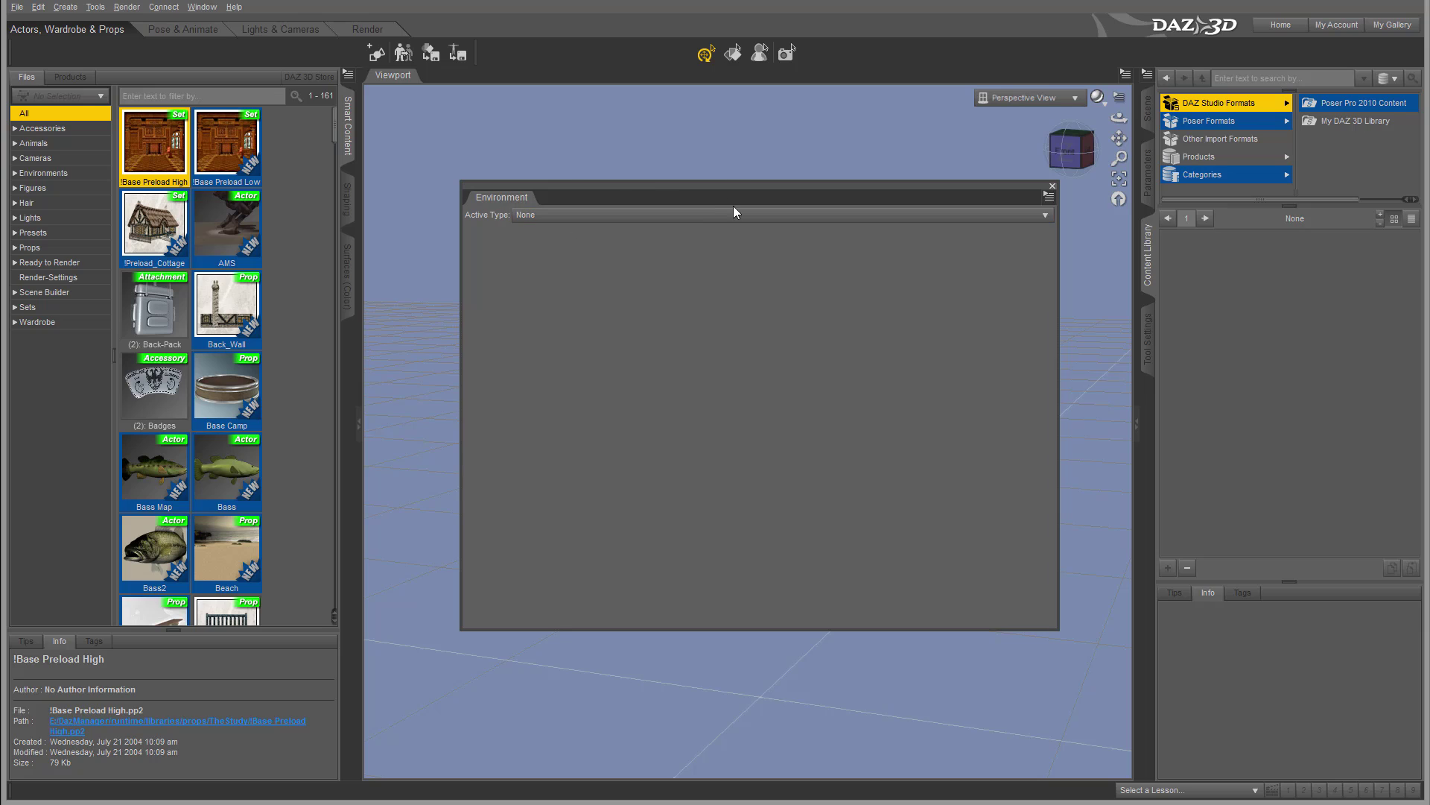
pyautogui.click(1053, 187)
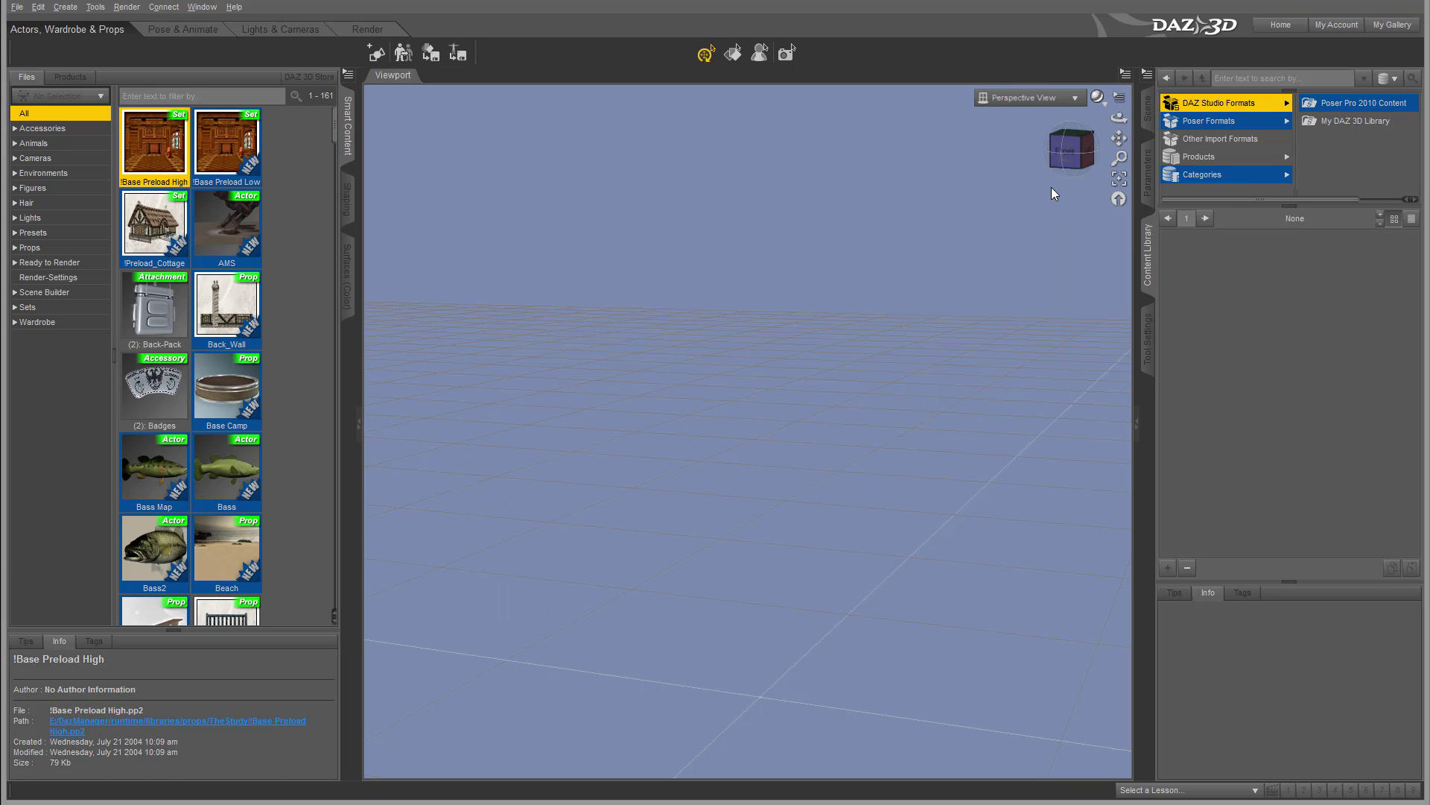
pyautogui.click(201, 6)
pyautogui.moveTo(223, 23)
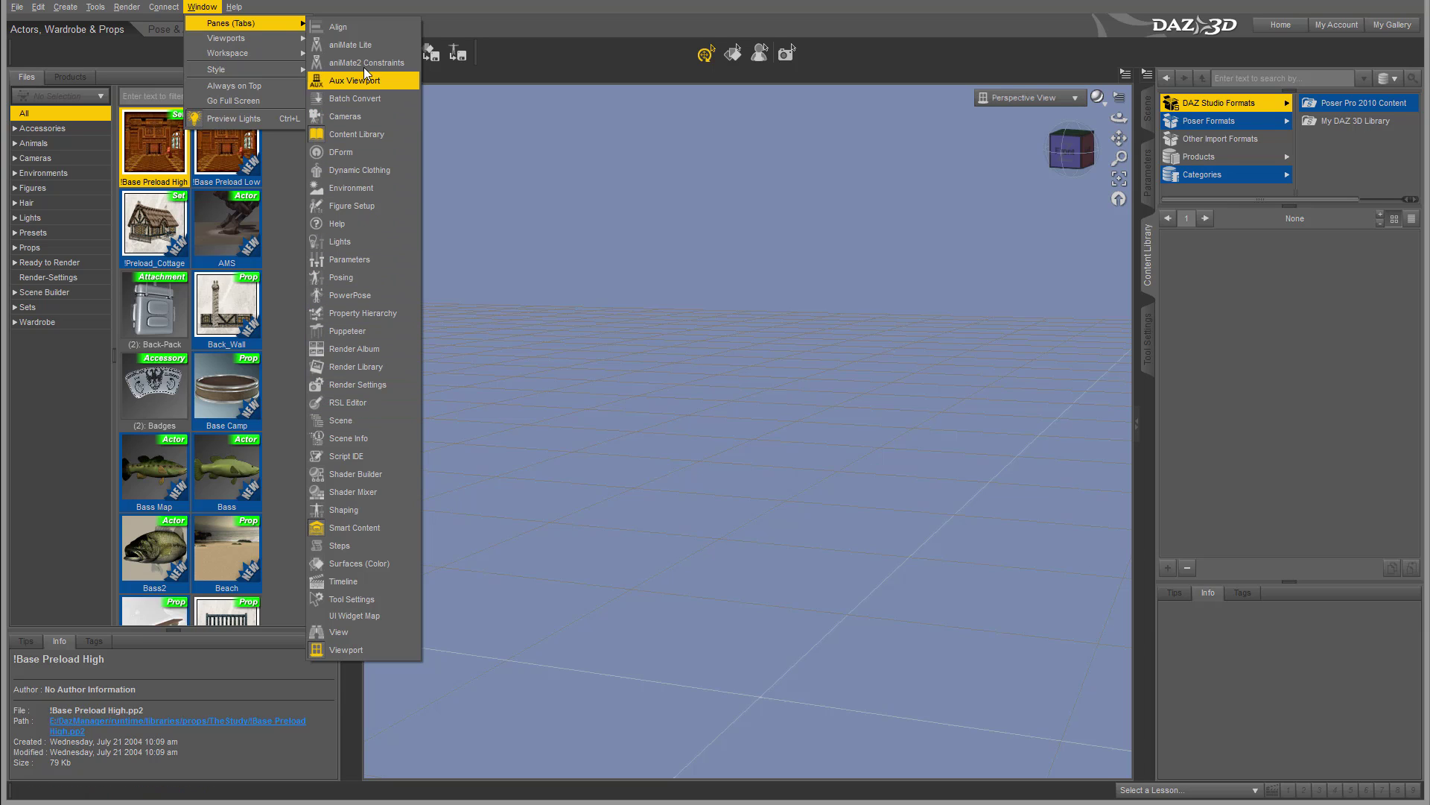
pyautogui.moveTo(252, 43)
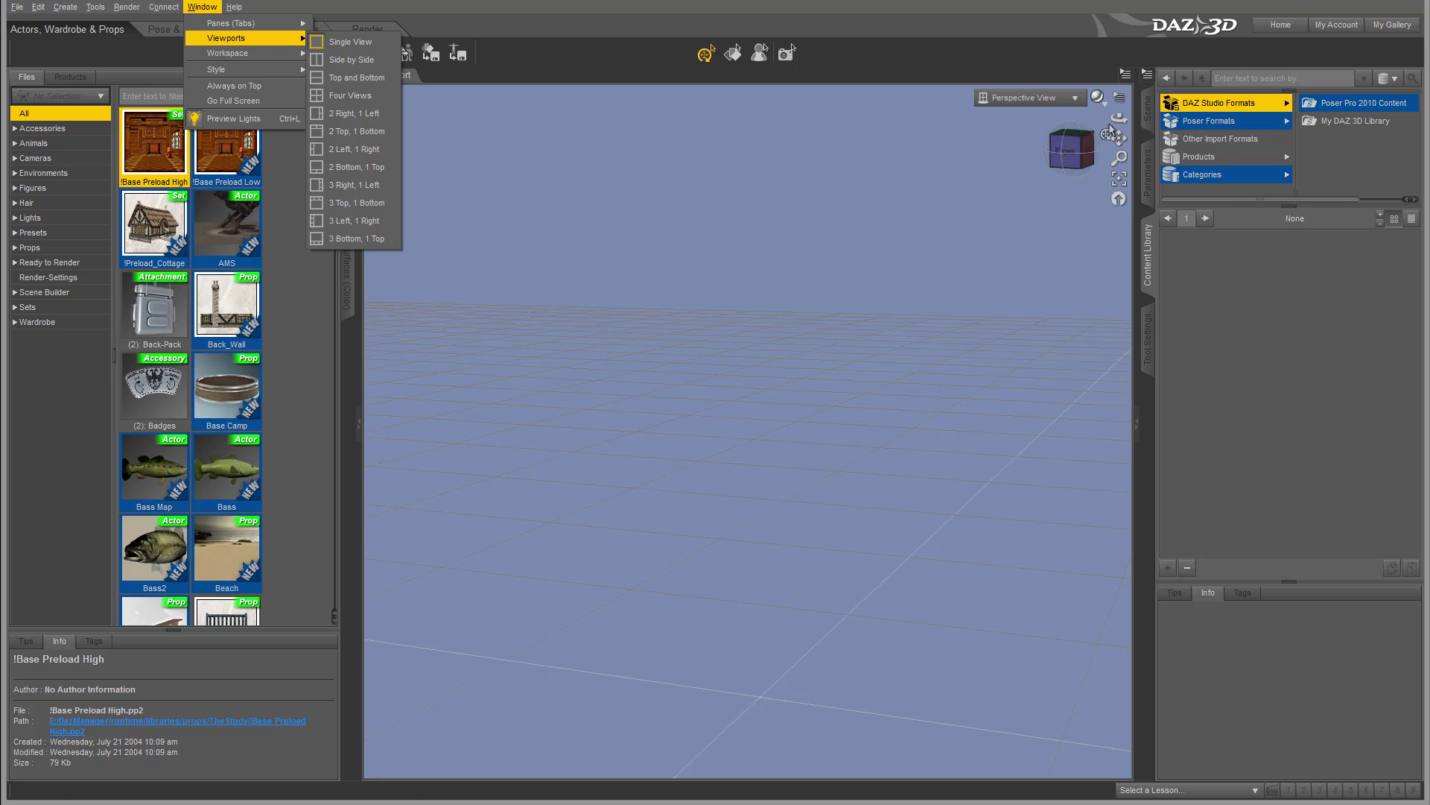
pyautogui.click(707, 328)
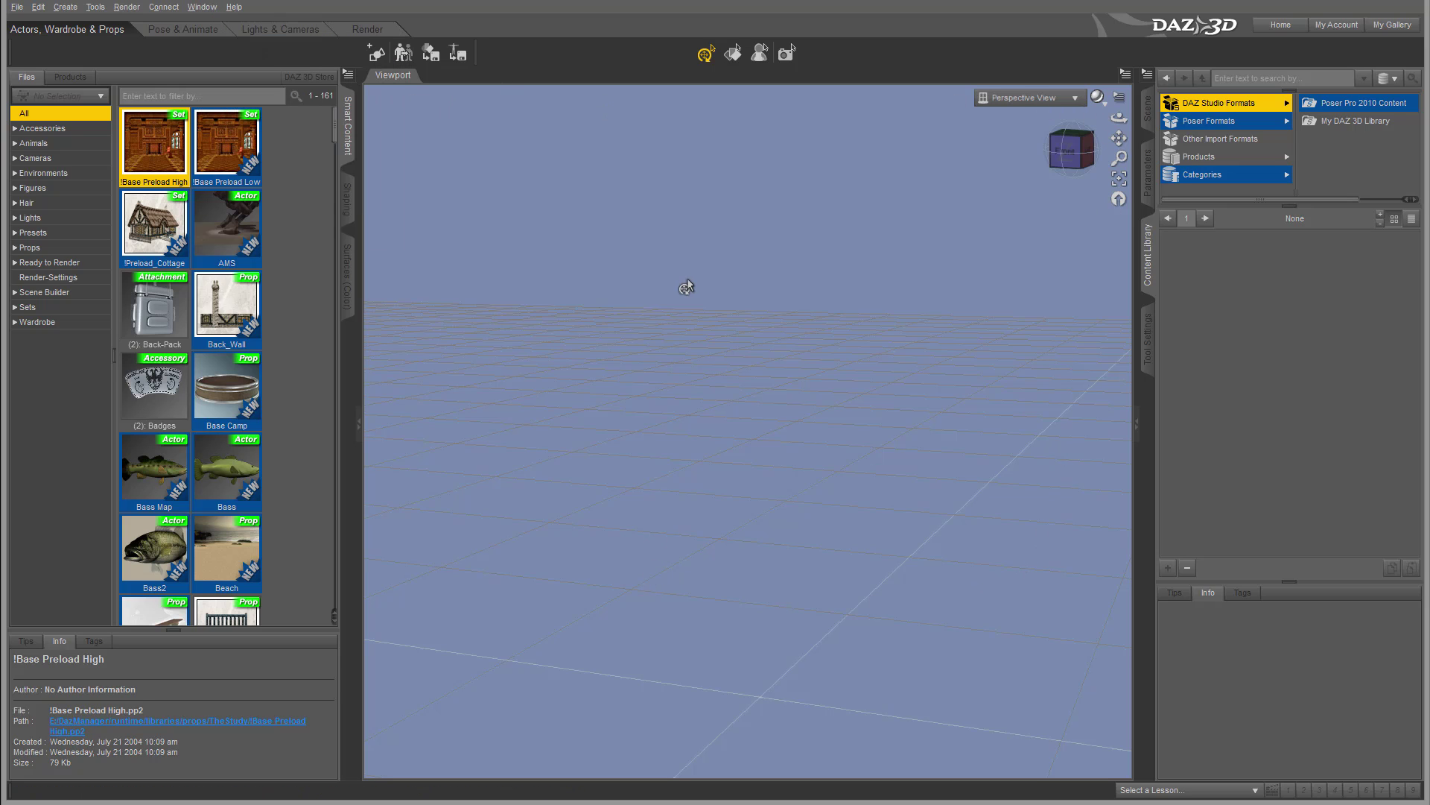
# Orbit the scene with the view cube, and cycle the viewport through Front View and another preset view back to Perspective View
pyautogui.click(1067, 149)
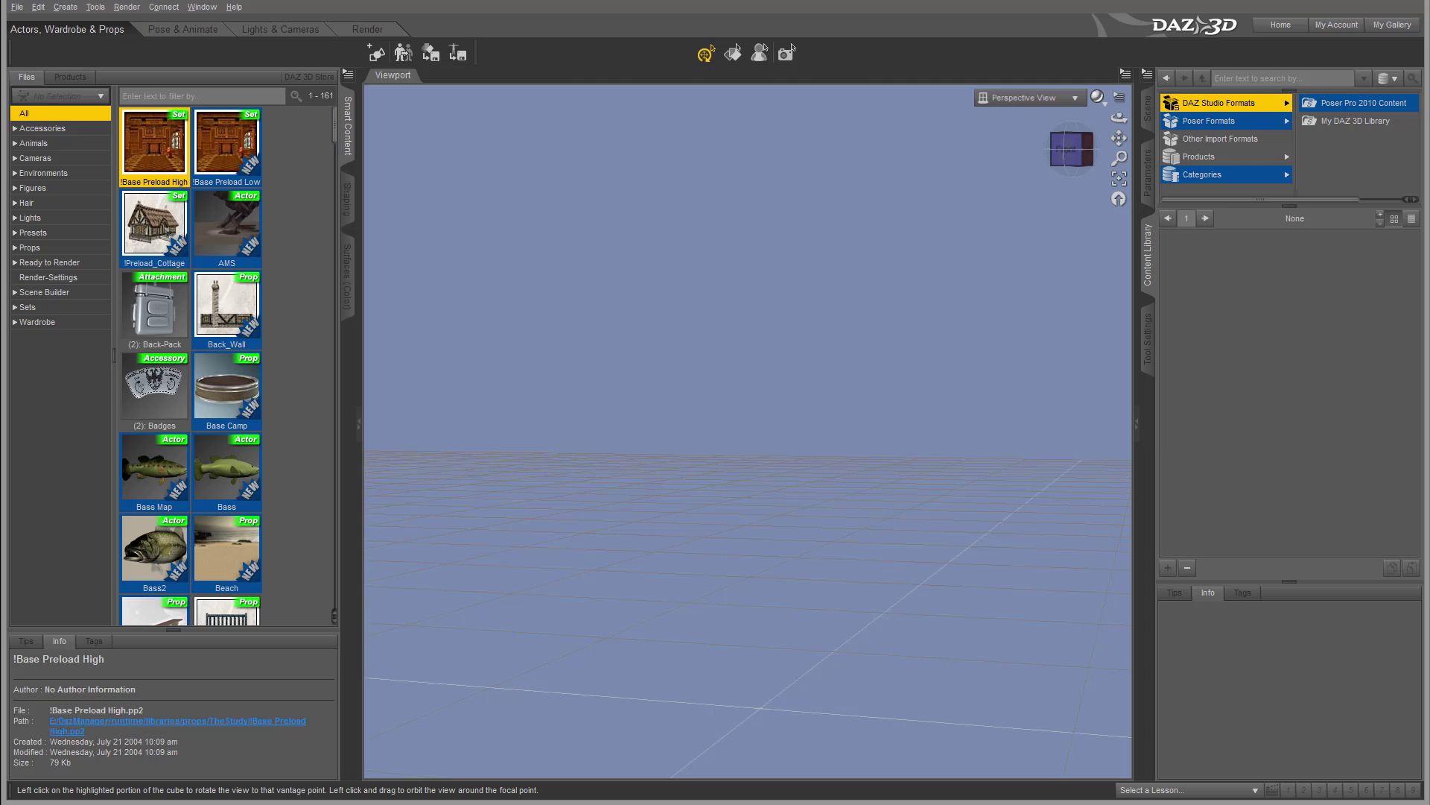
pyautogui.moveTo(1071, 149); pyautogui.dragTo(1073, 148)
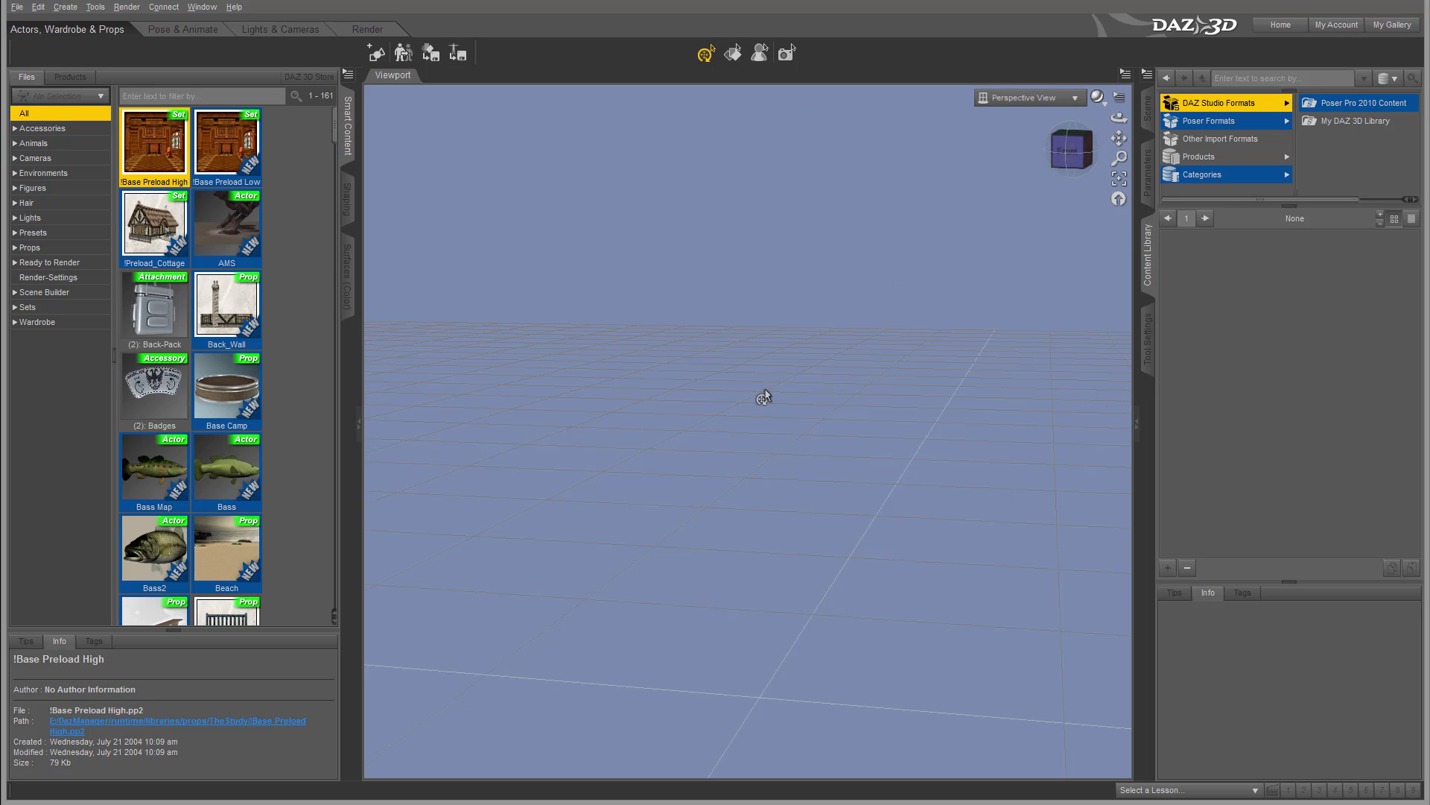
pyautogui.click(1077, 97)
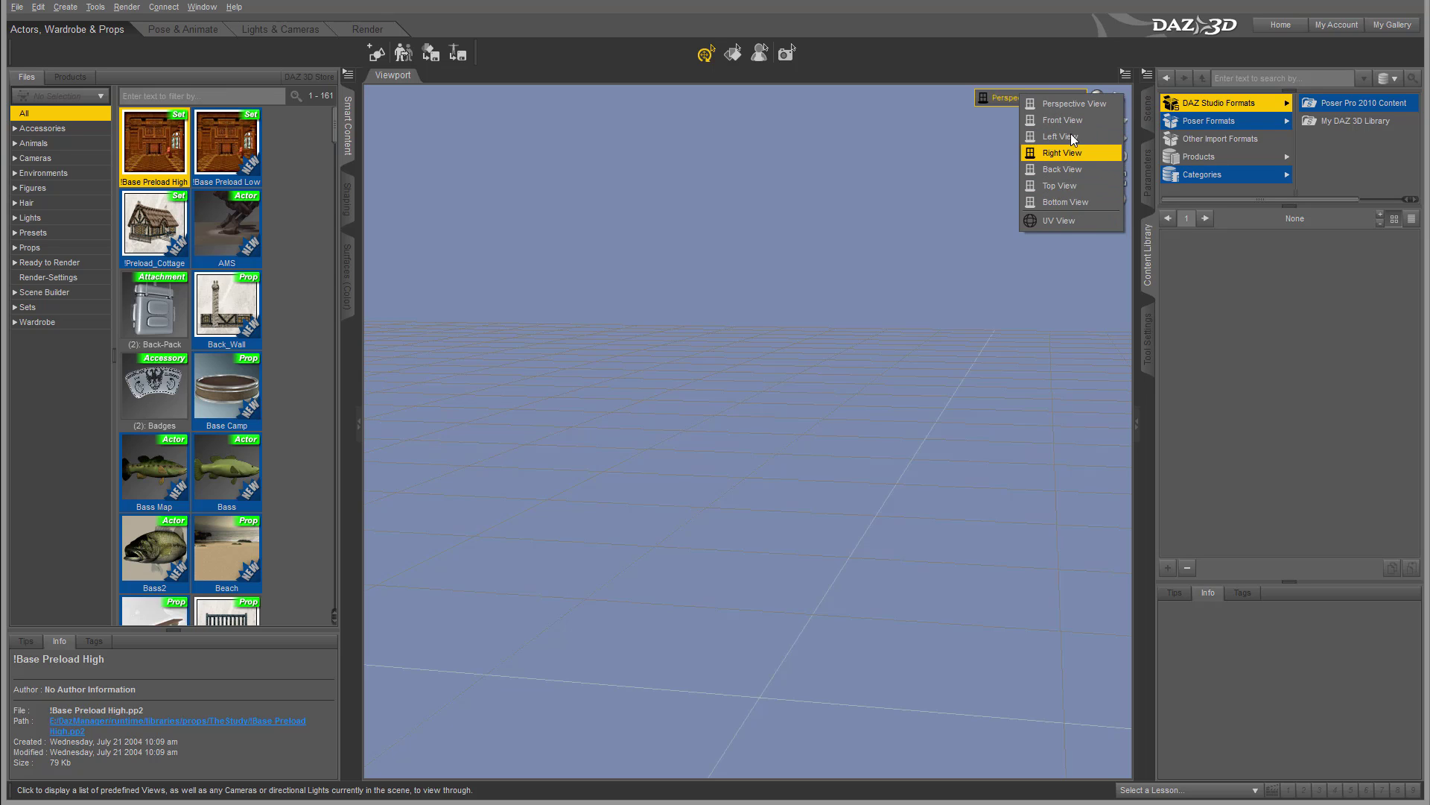
pyautogui.click(1071, 120)
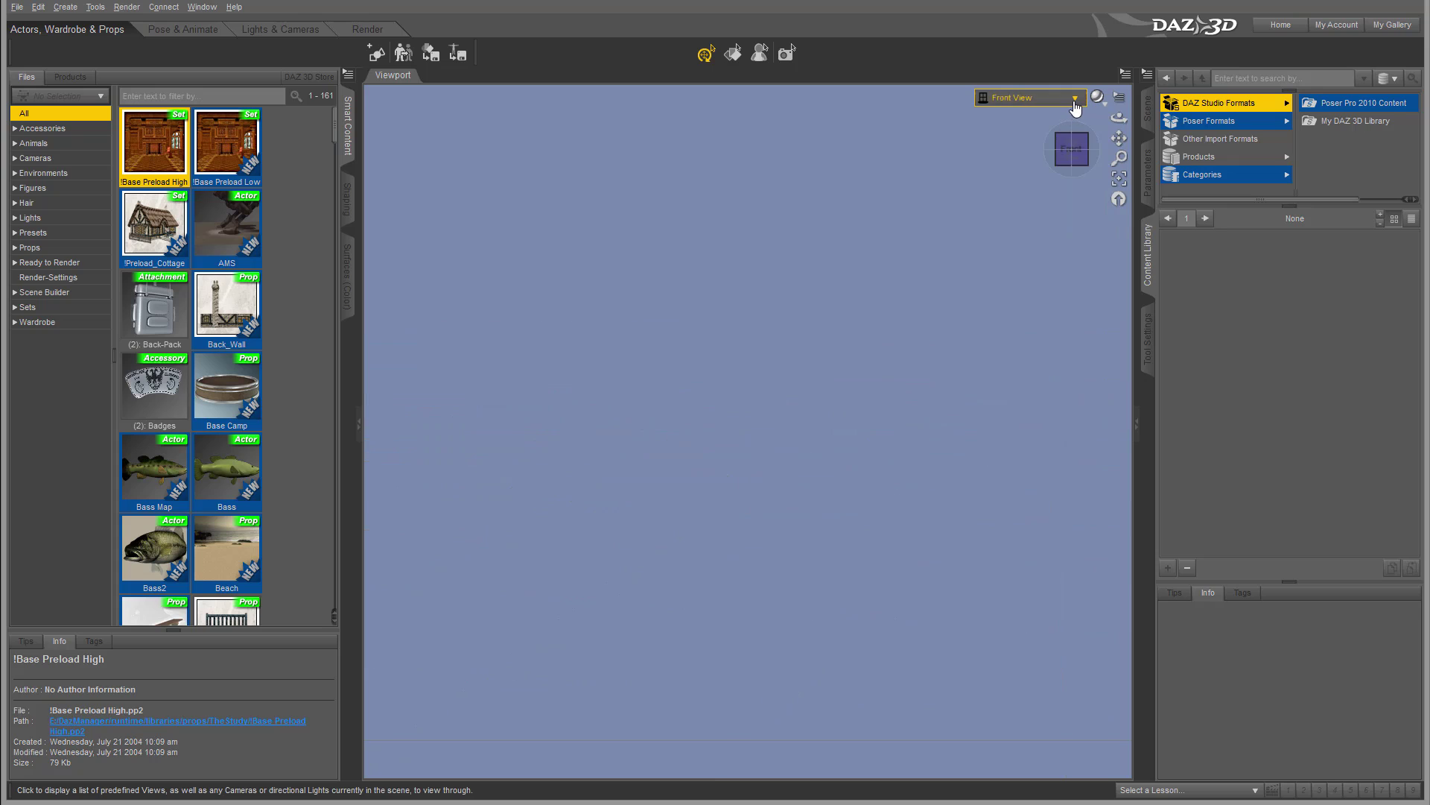
pyautogui.click(1069, 100)
pyautogui.click(1067, 160)
pyautogui.click(1068, 99)
pyautogui.click(1063, 107)
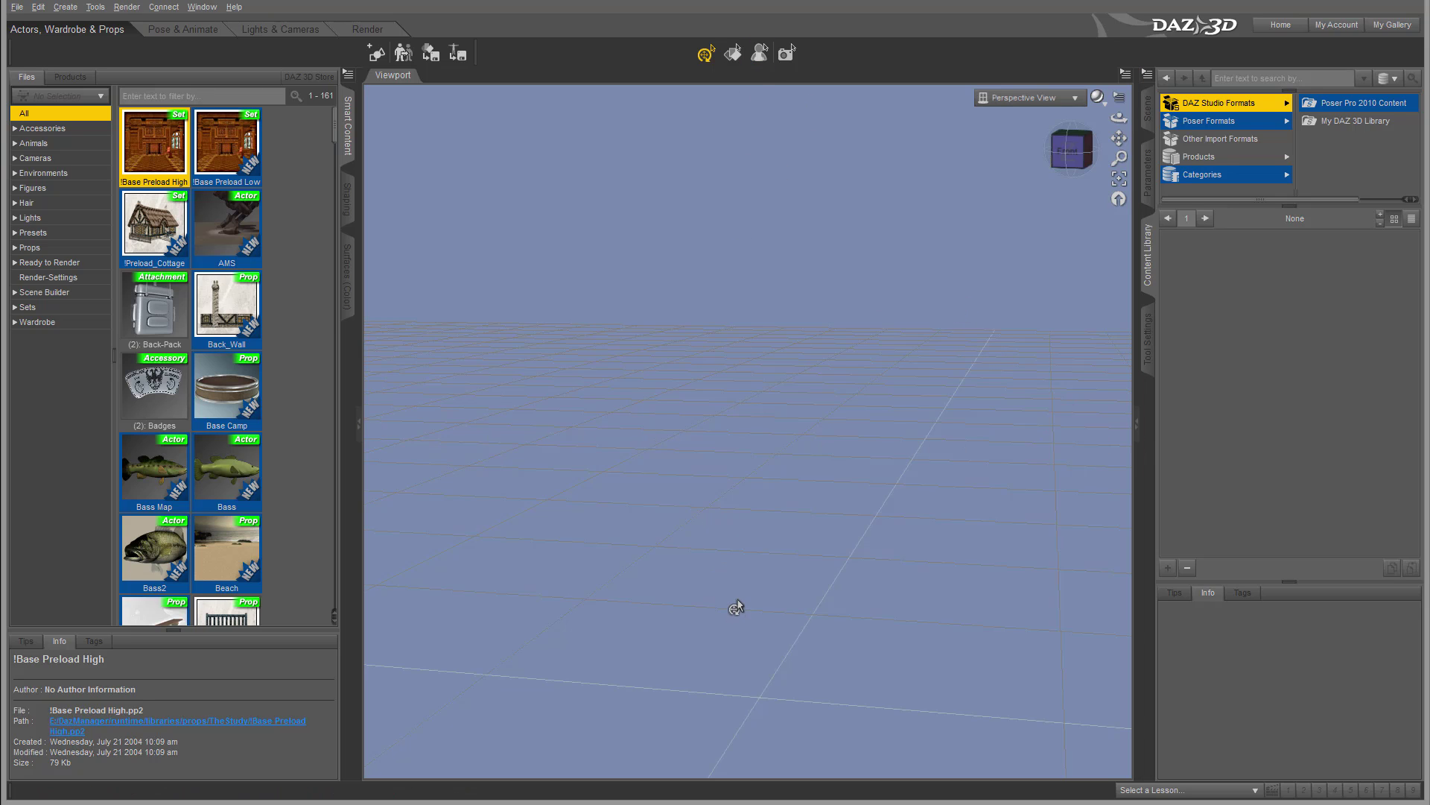
# Split the viewport into the Side by Side layout
pyautogui.click(207, 10)
pyautogui.moveTo(222, 37)
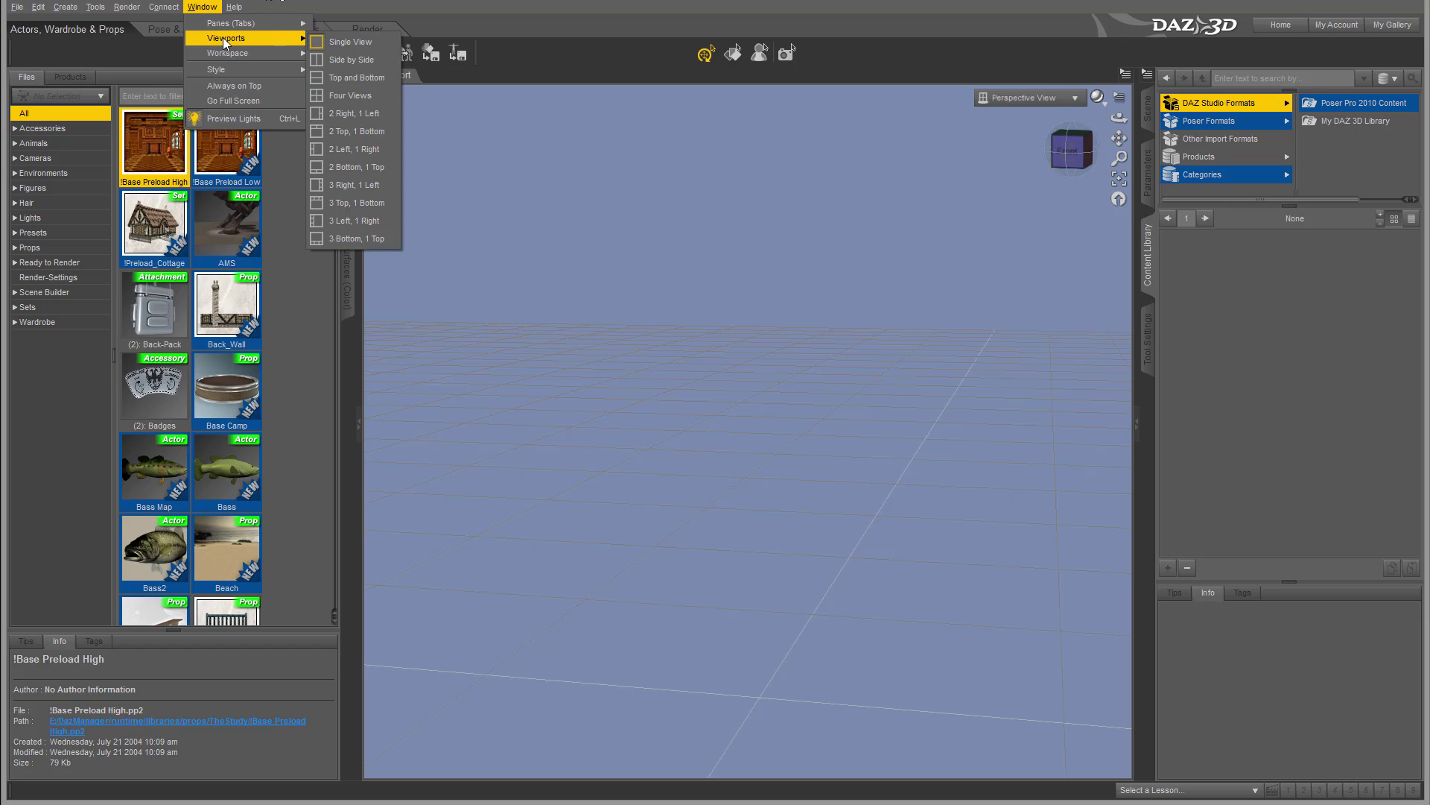
pyautogui.click(365, 60)
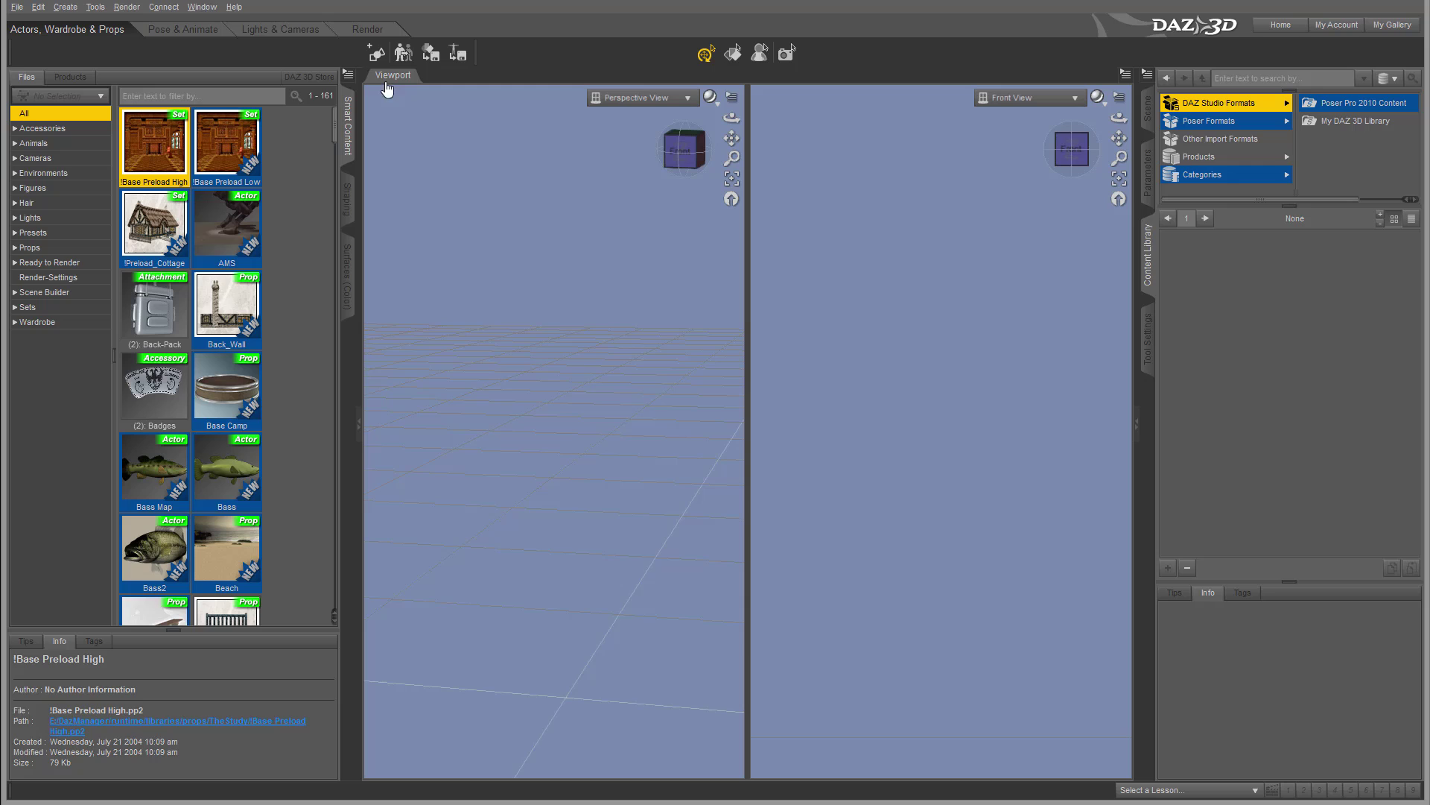
# Arrange the viewports as Four Views and change the Left View viewport to Right View
pyautogui.click(203, 7)
pyautogui.moveTo(228, 43)
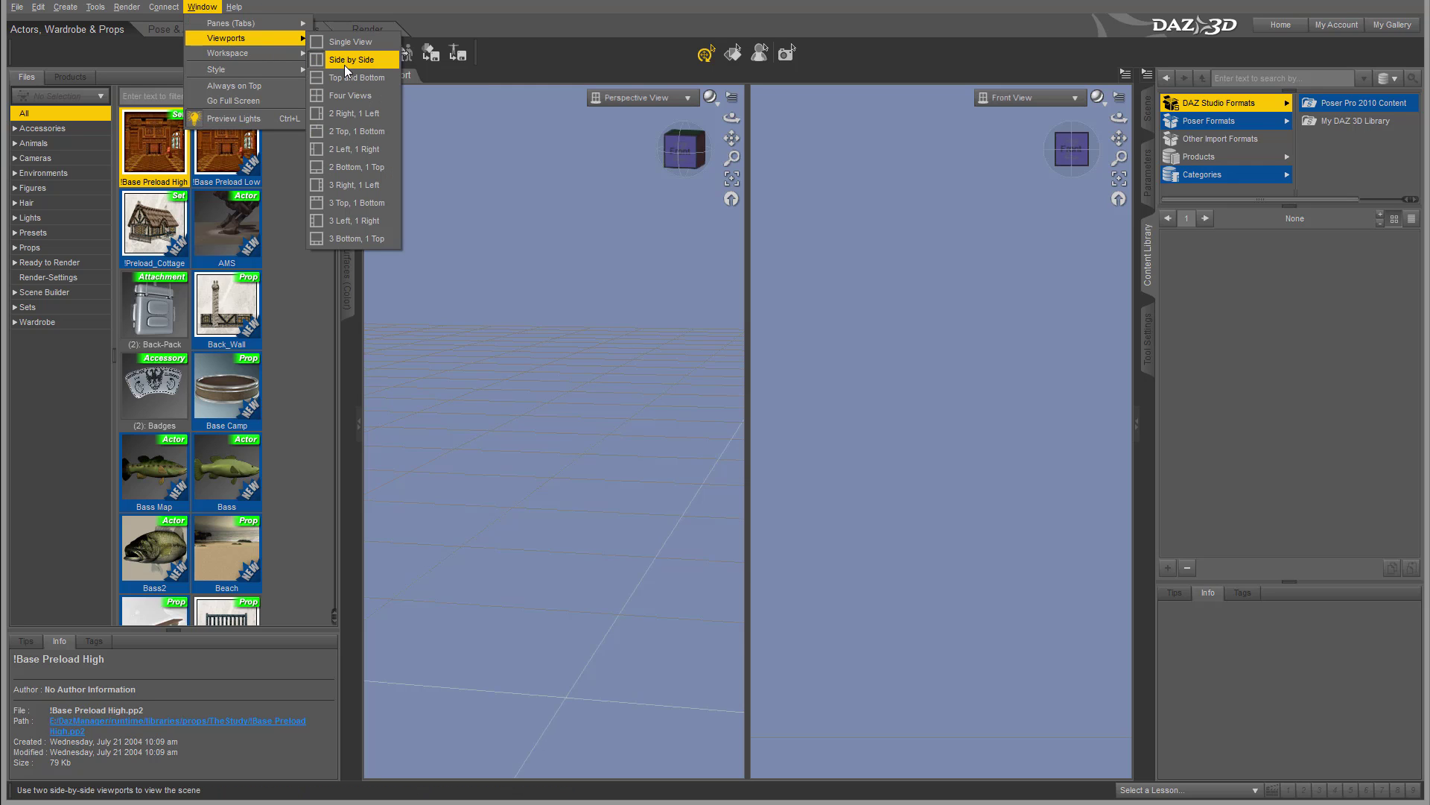
pyautogui.click(339, 95)
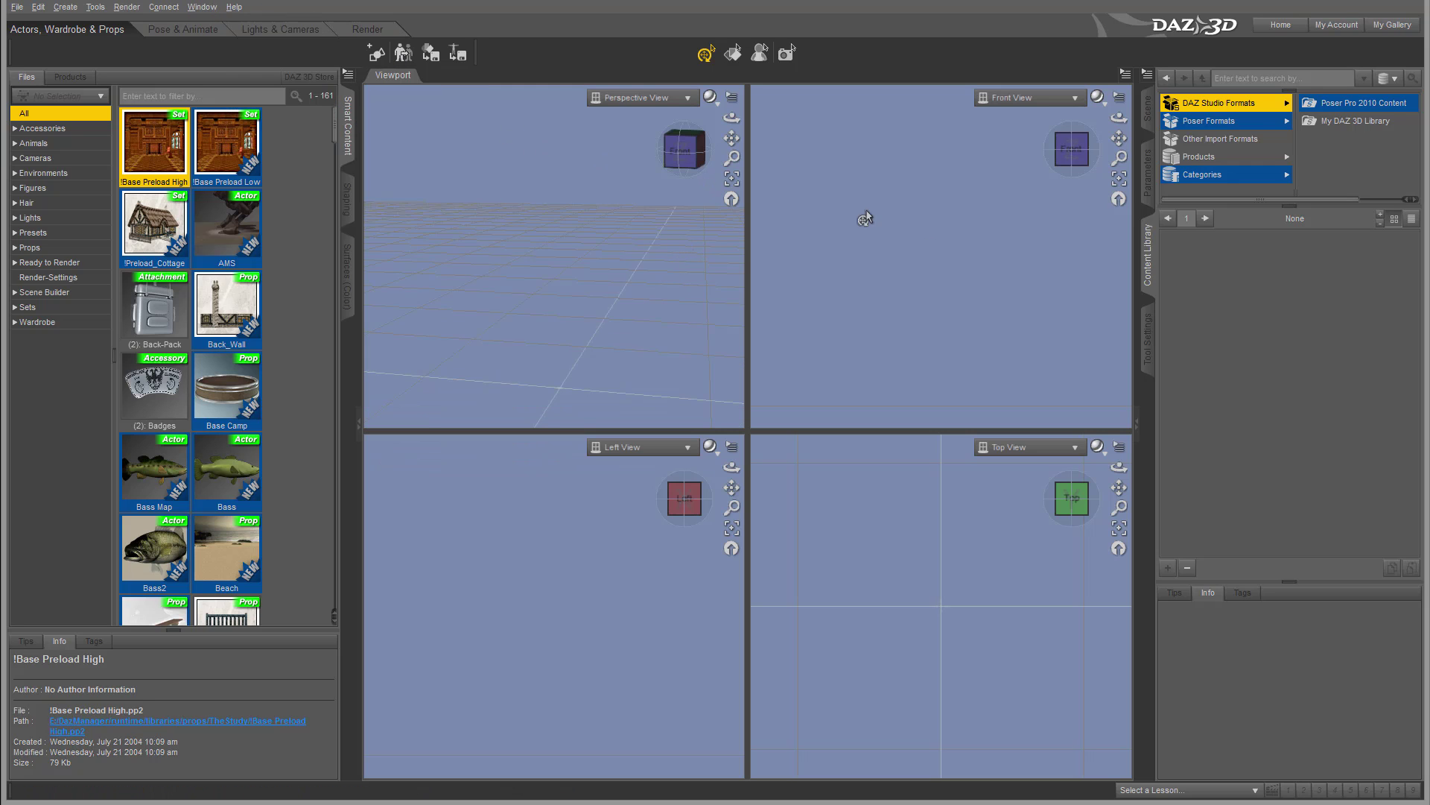
pyautogui.click(699, 449)
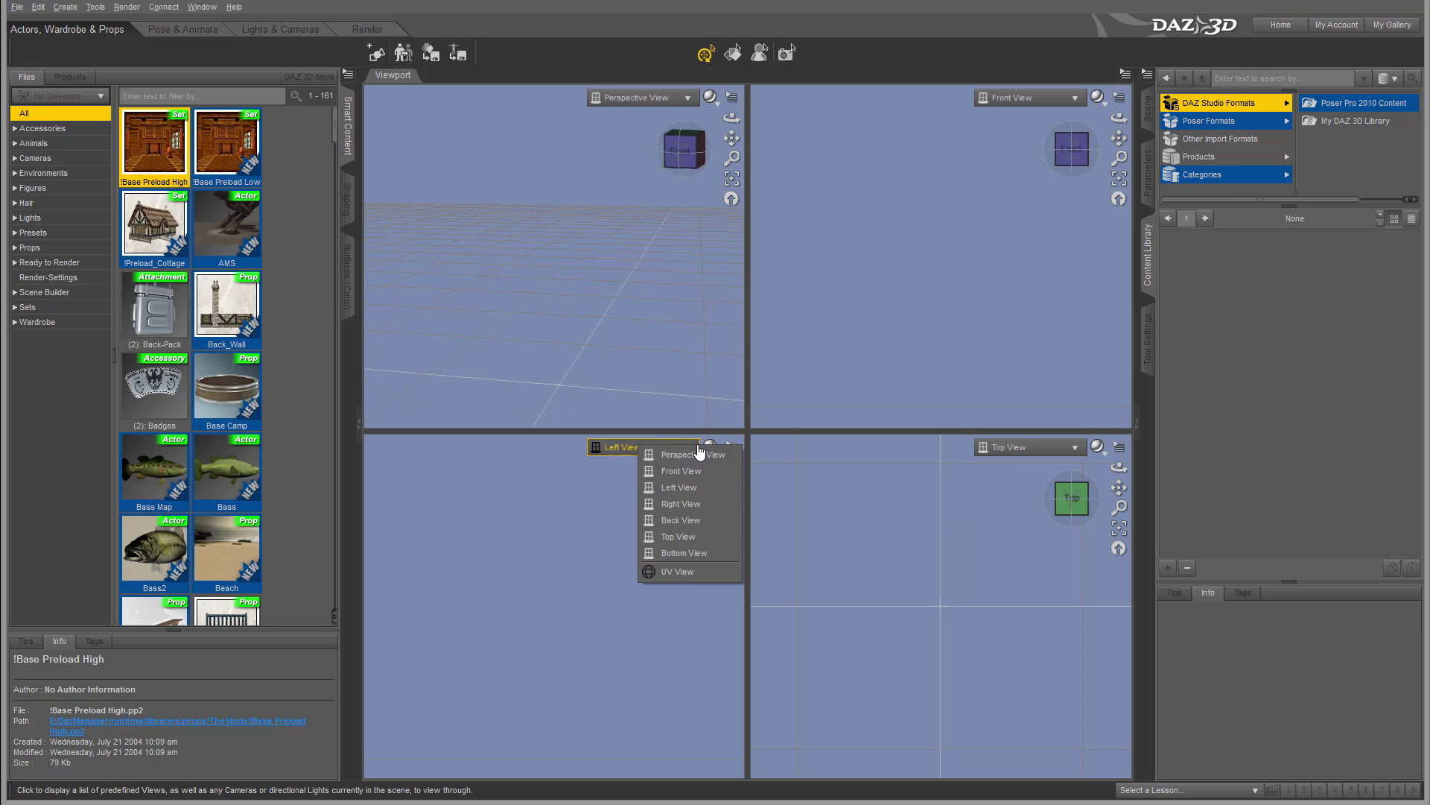
pyautogui.click(700, 505)
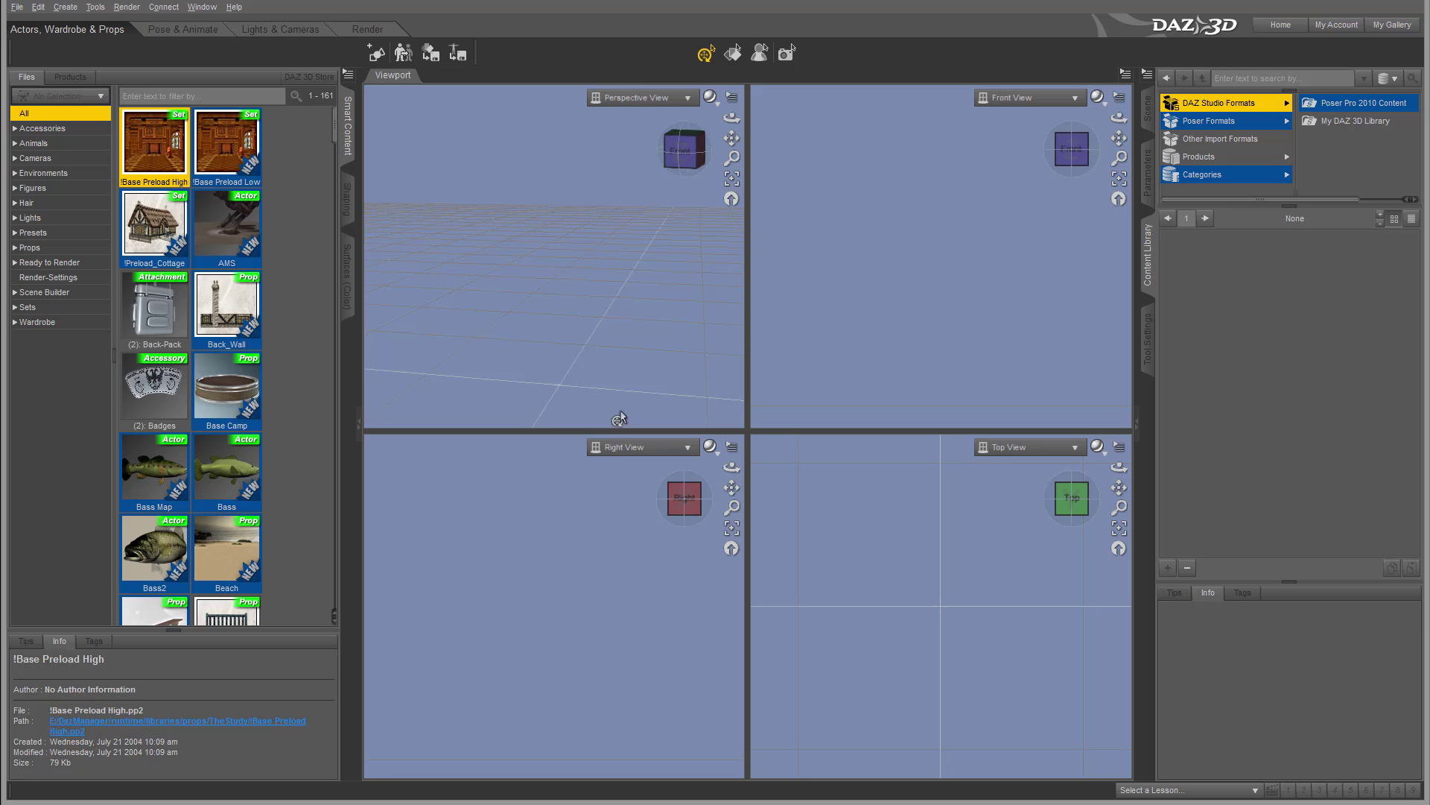
pyautogui.click(198, 7)
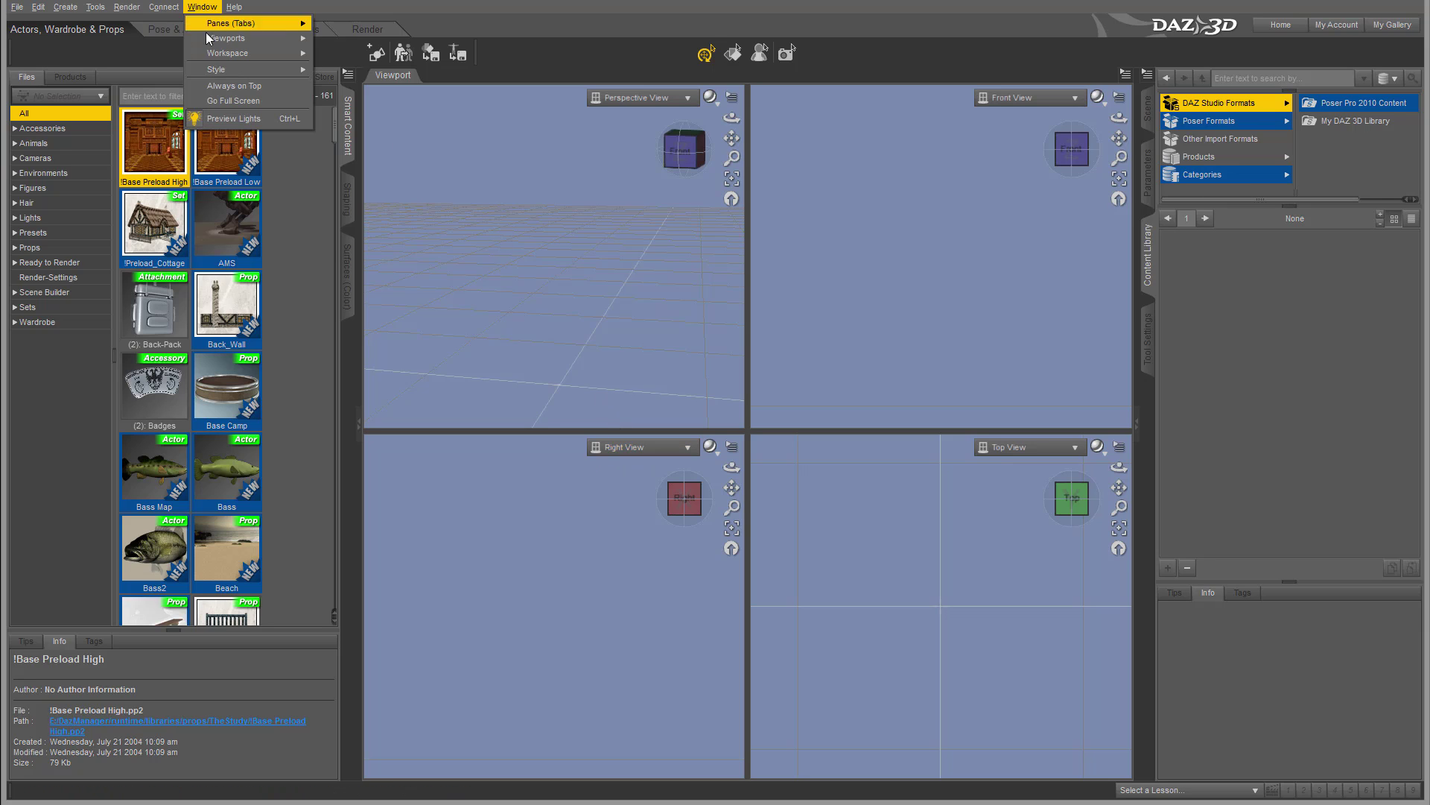
pyautogui.moveTo(213, 40)
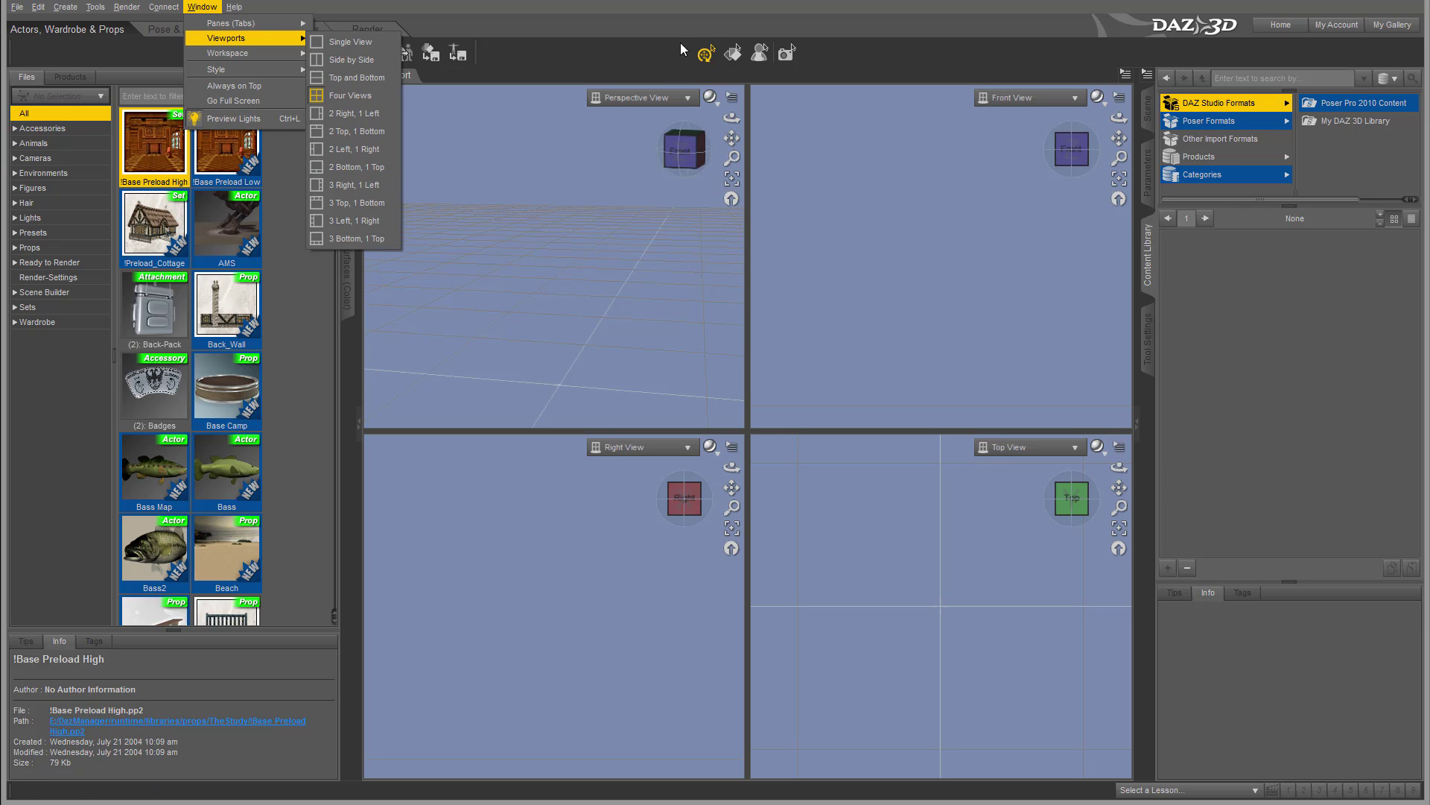
pyautogui.press('Escape')
pyautogui.press('Escape')
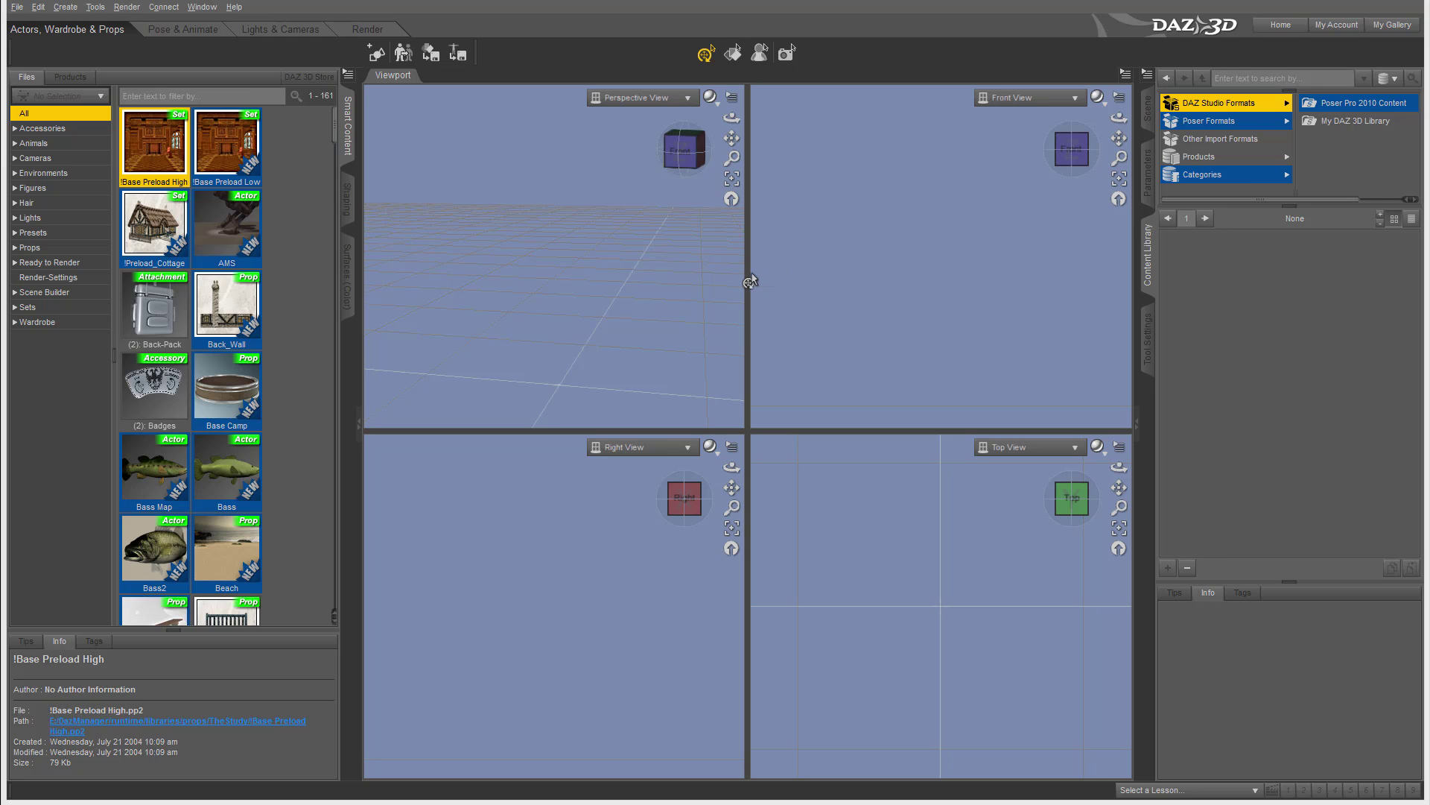
# Enlarge the perspective viewport by moving the dividers between the four views, and bring them back to roughly equal sizes
pyautogui.moveTo(749, 280); pyautogui.dragTo(858, 277)
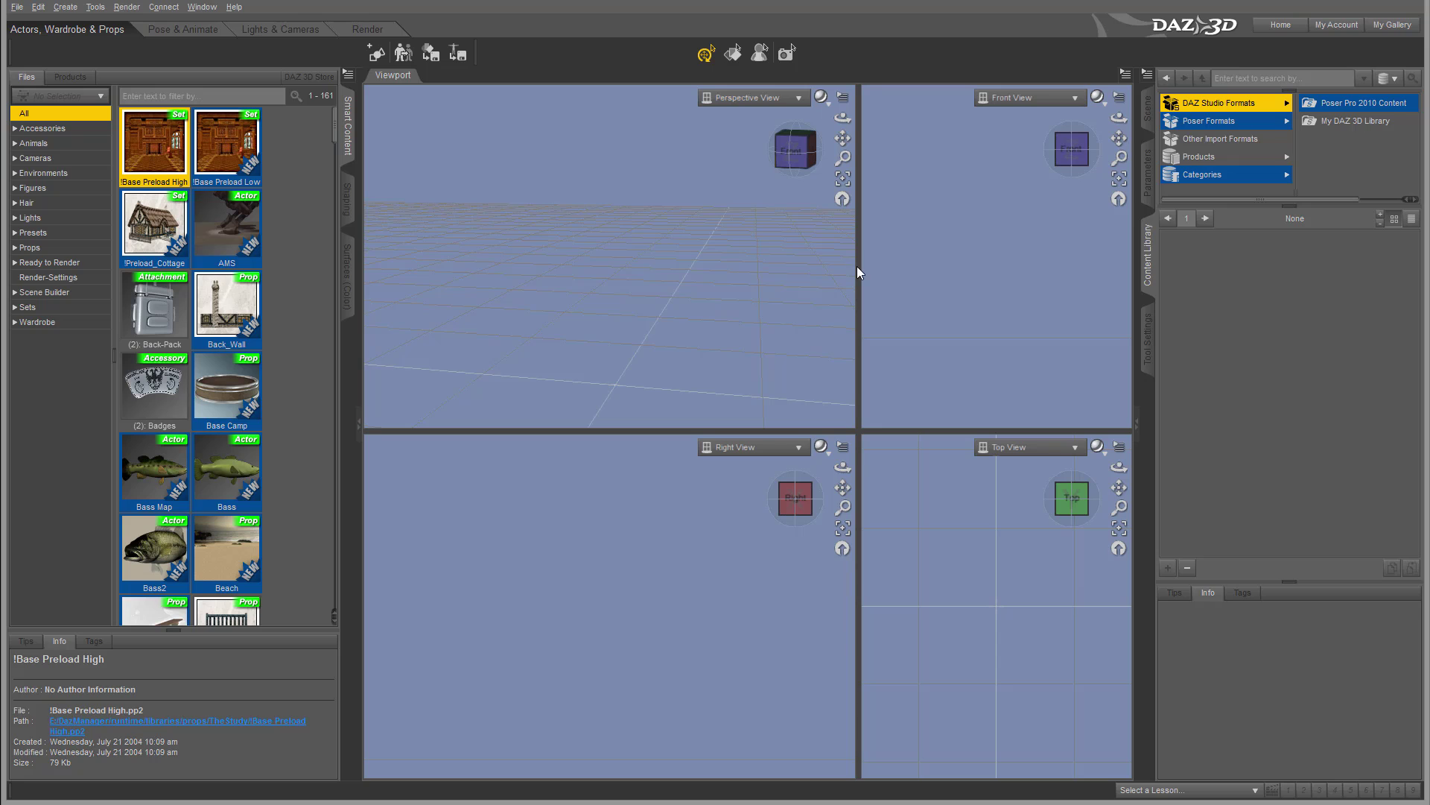
pyautogui.moveTo(857, 270); pyautogui.dragTo(922, 272)
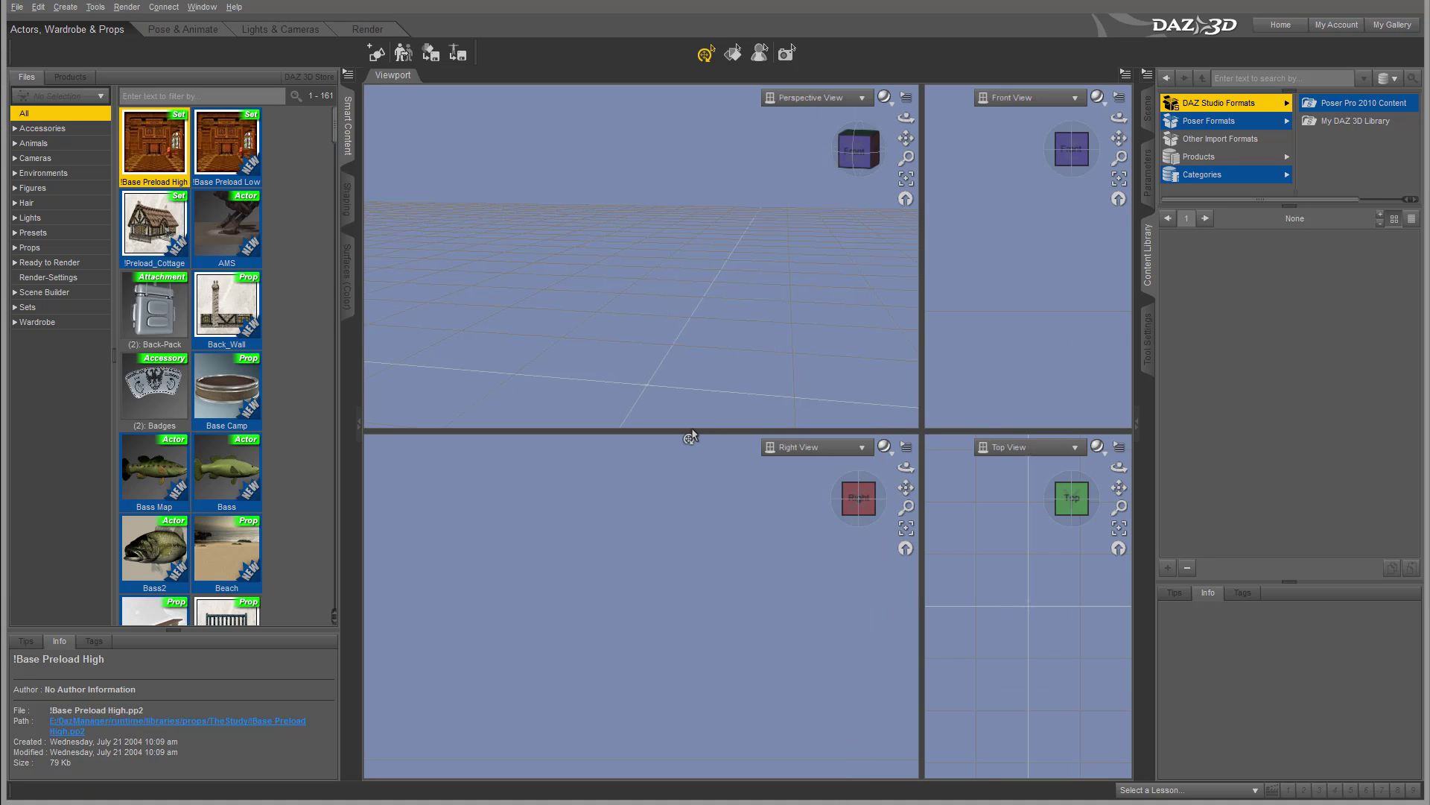
pyautogui.moveTo(694, 633); pyautogui.dragTo(694, 634)
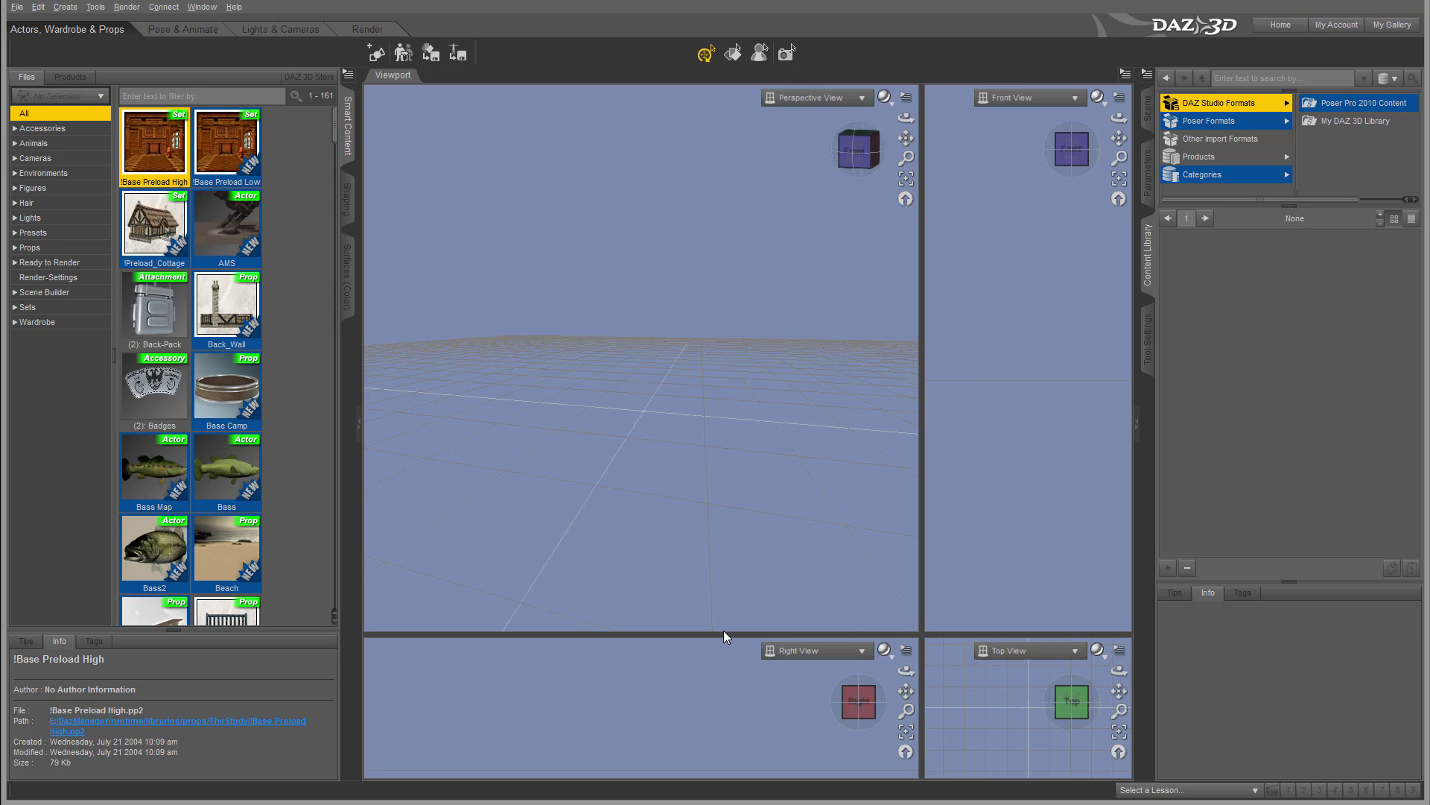
pyautogui.moveTo(718, 635); pyautogui.dragTo(734, 415)
pyautogui.moveTo(922, 301); pyautogui.dragTo(746, 301)
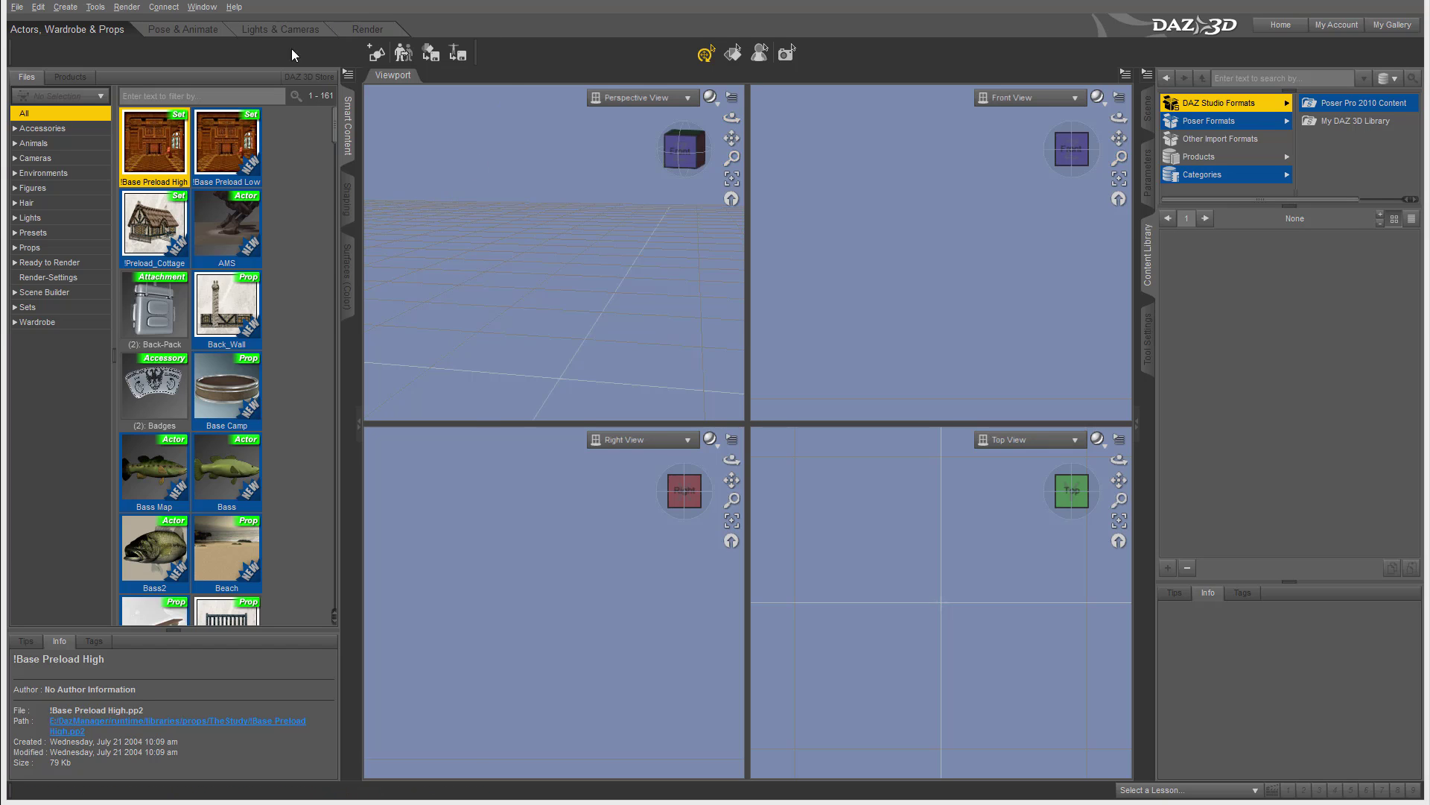
# Return the viewport layout to a single Perspective View
pyautogui.click(202, 6)
pyautogui.moveTo(228, 52)
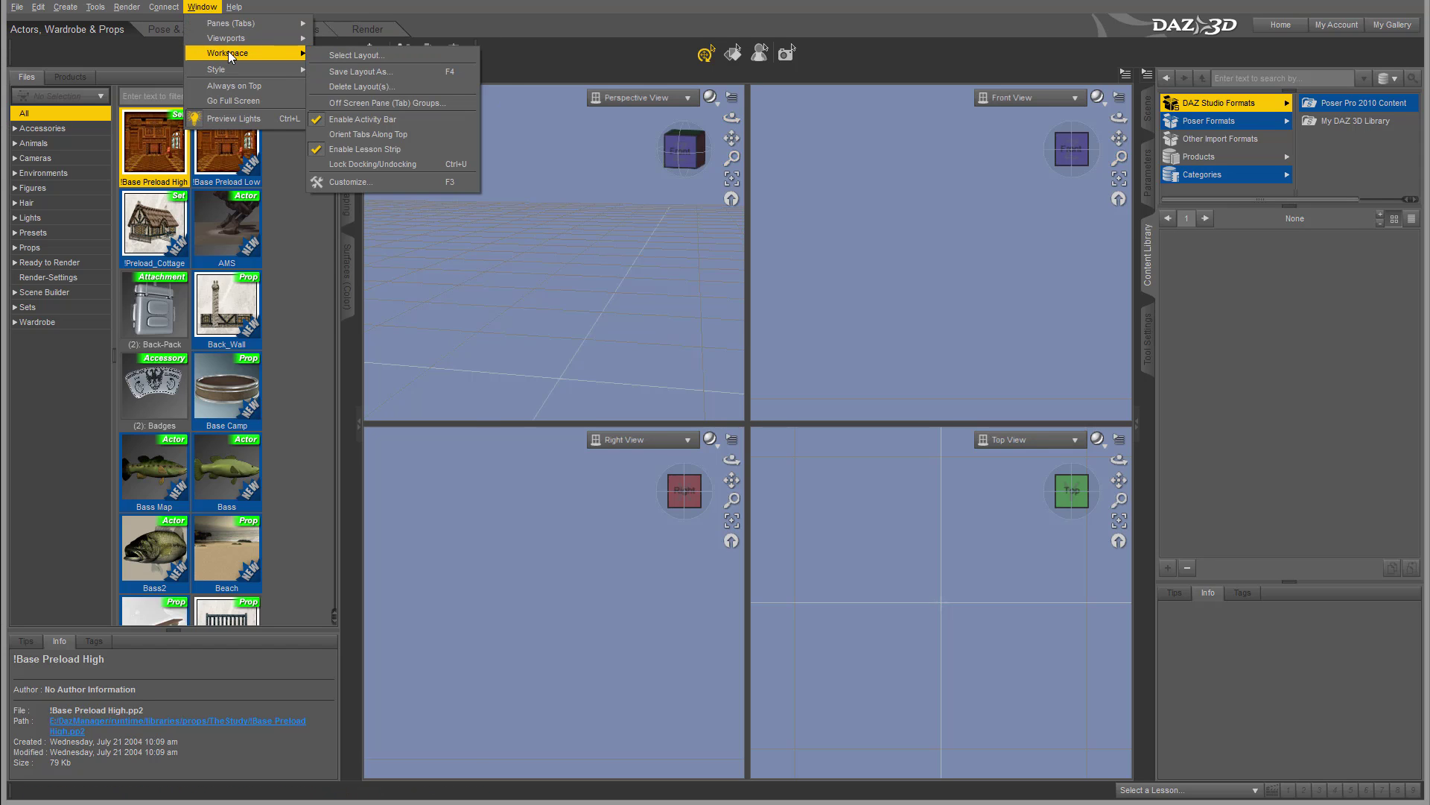
pyautogui.click(343, 38)
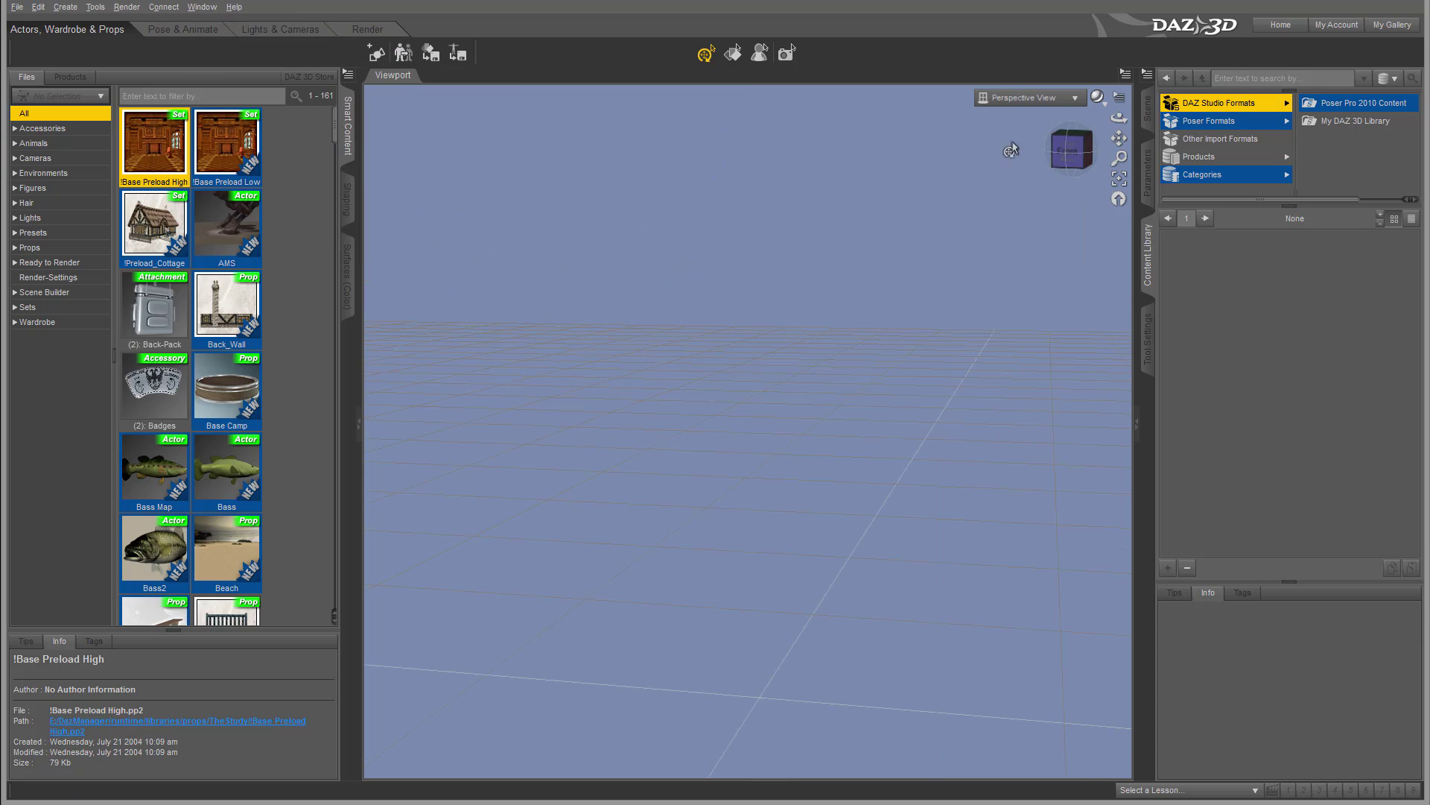
# Open the workspace layout selection and look at the Hollywood Blvd and Self Serve layouts
pyautogui.click(202, 7)
pyautogui.moveTo(240, 59)
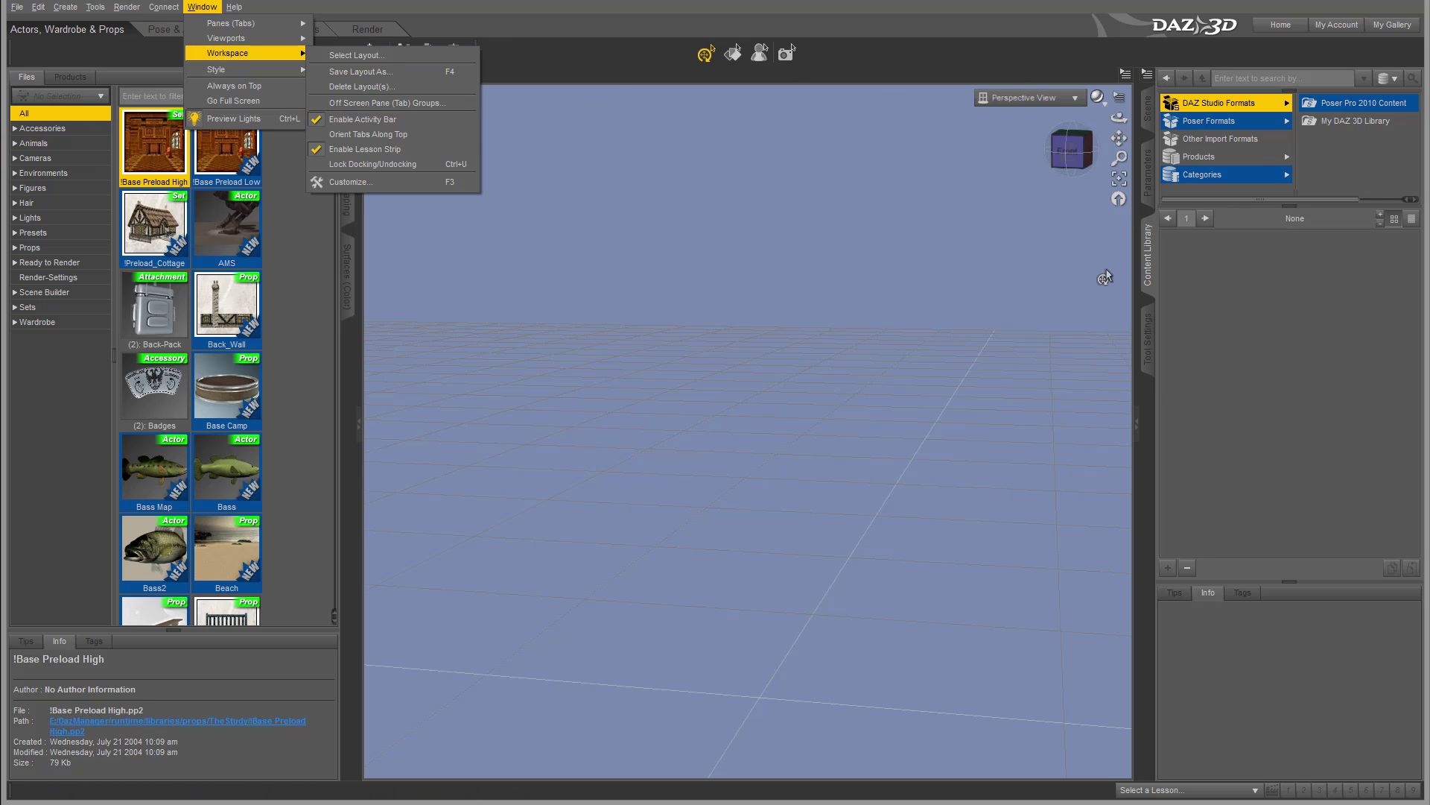
pyautogui.click(377, 56)
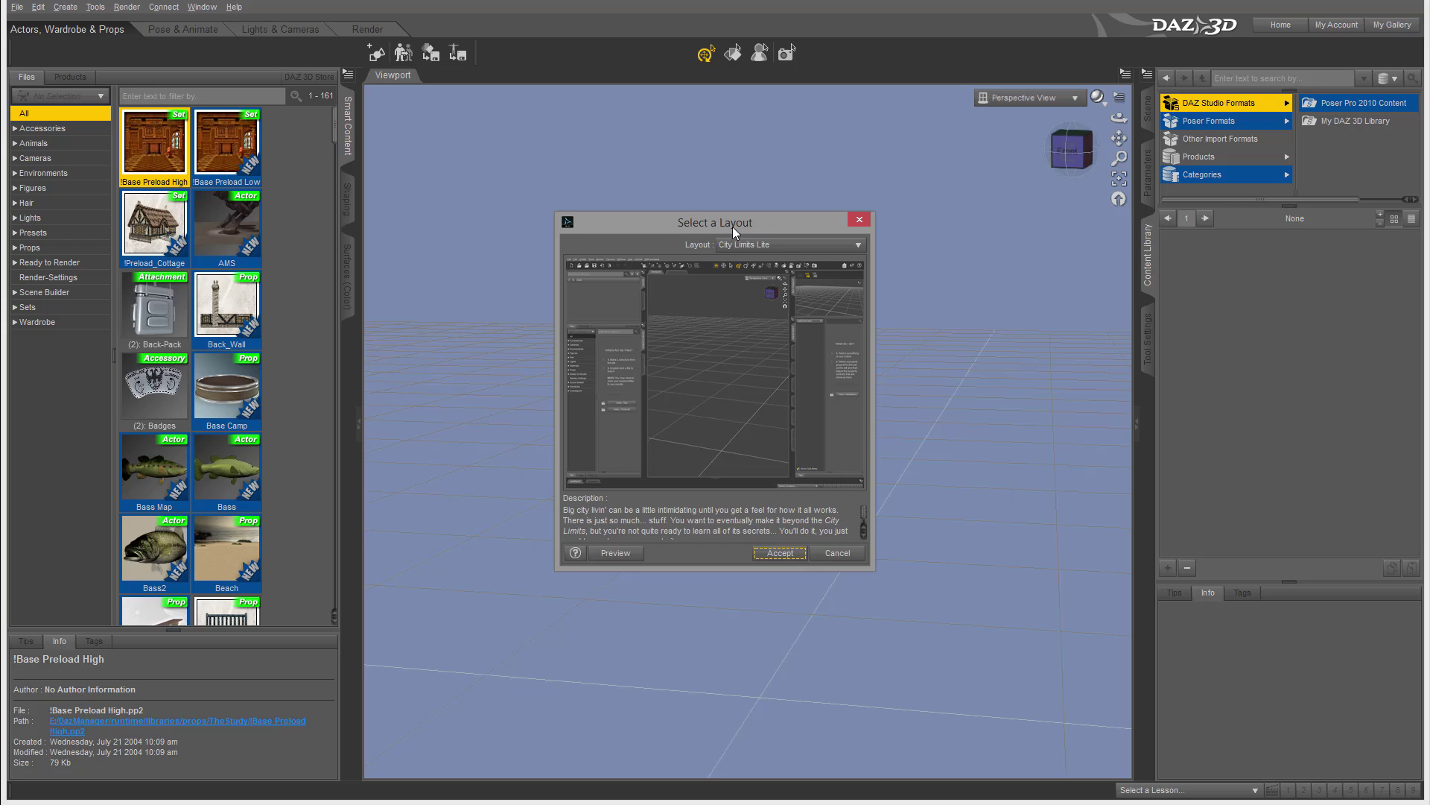
pyautogui.moveTo(734, 231); pyautogui.dragTo(703, 187)
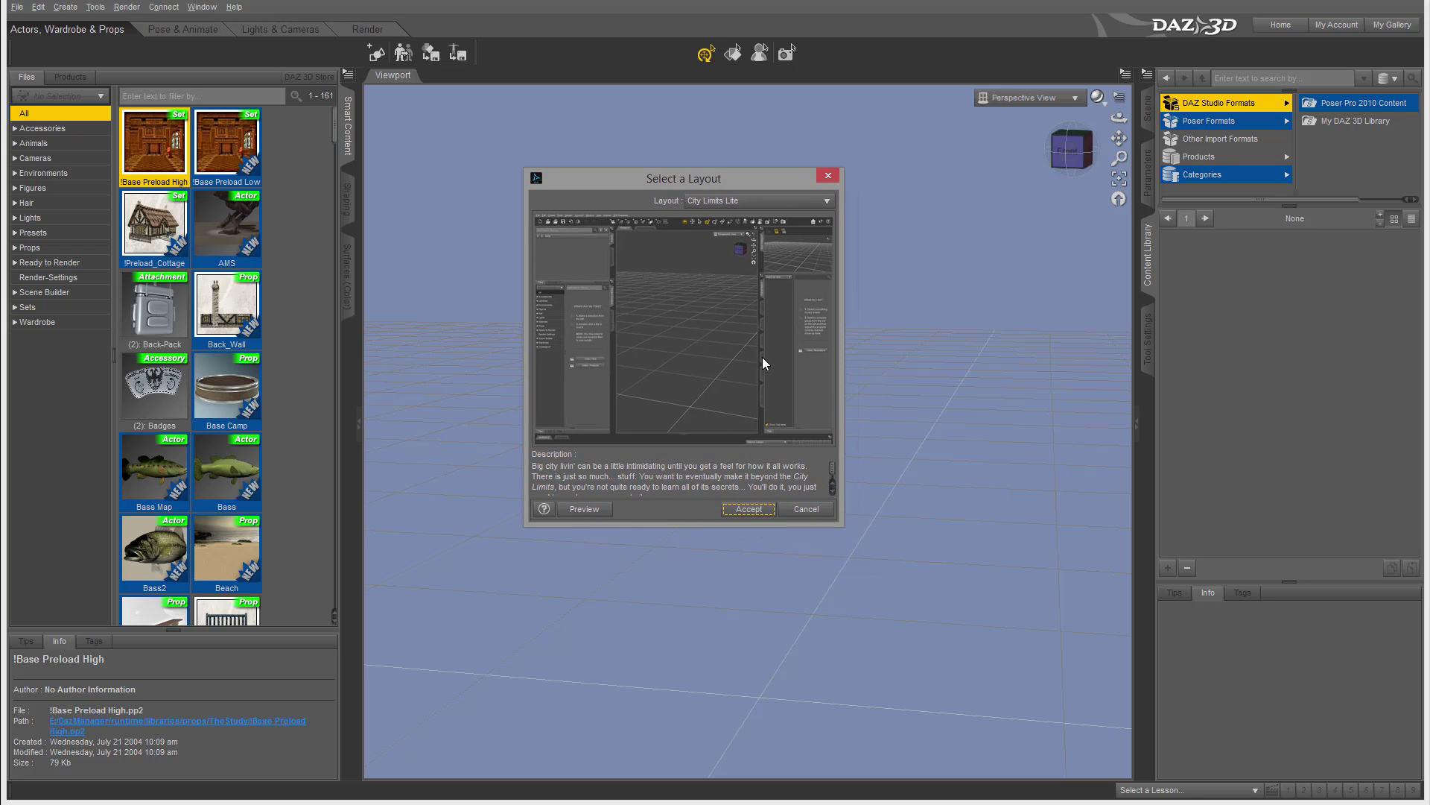
pyautogui.click(821, 200)
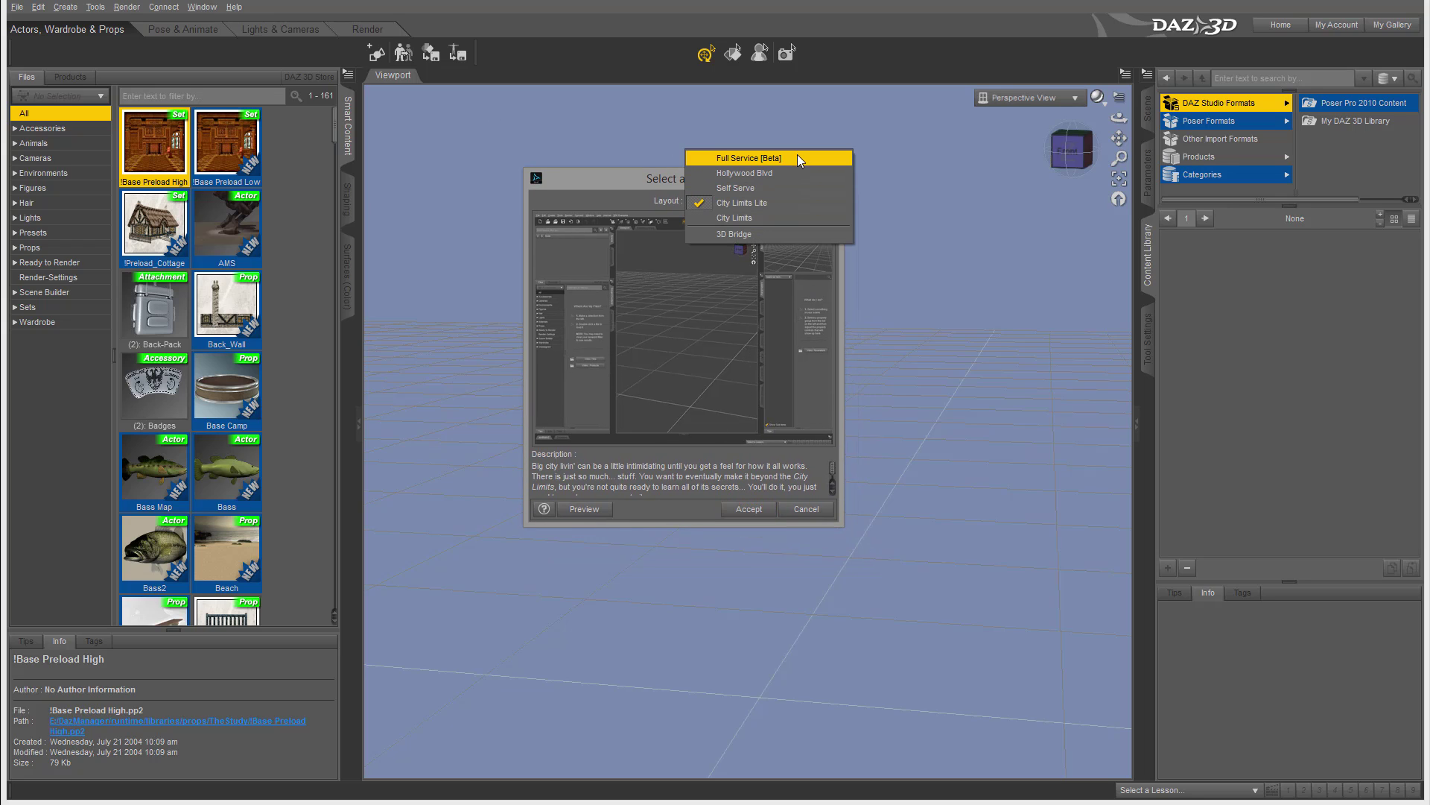
pyautogui.click(789, 173)
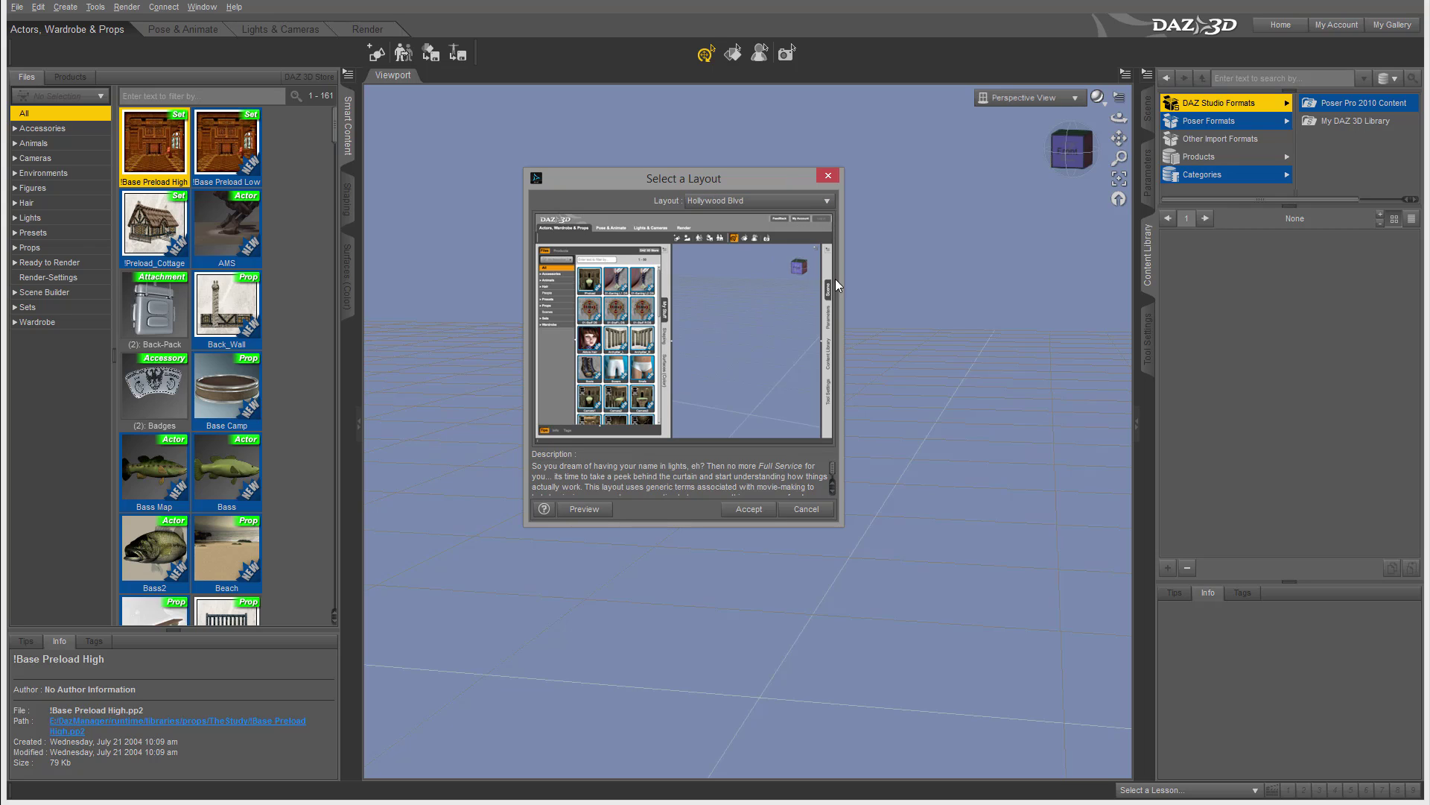
pyautogui.click(825, 201)
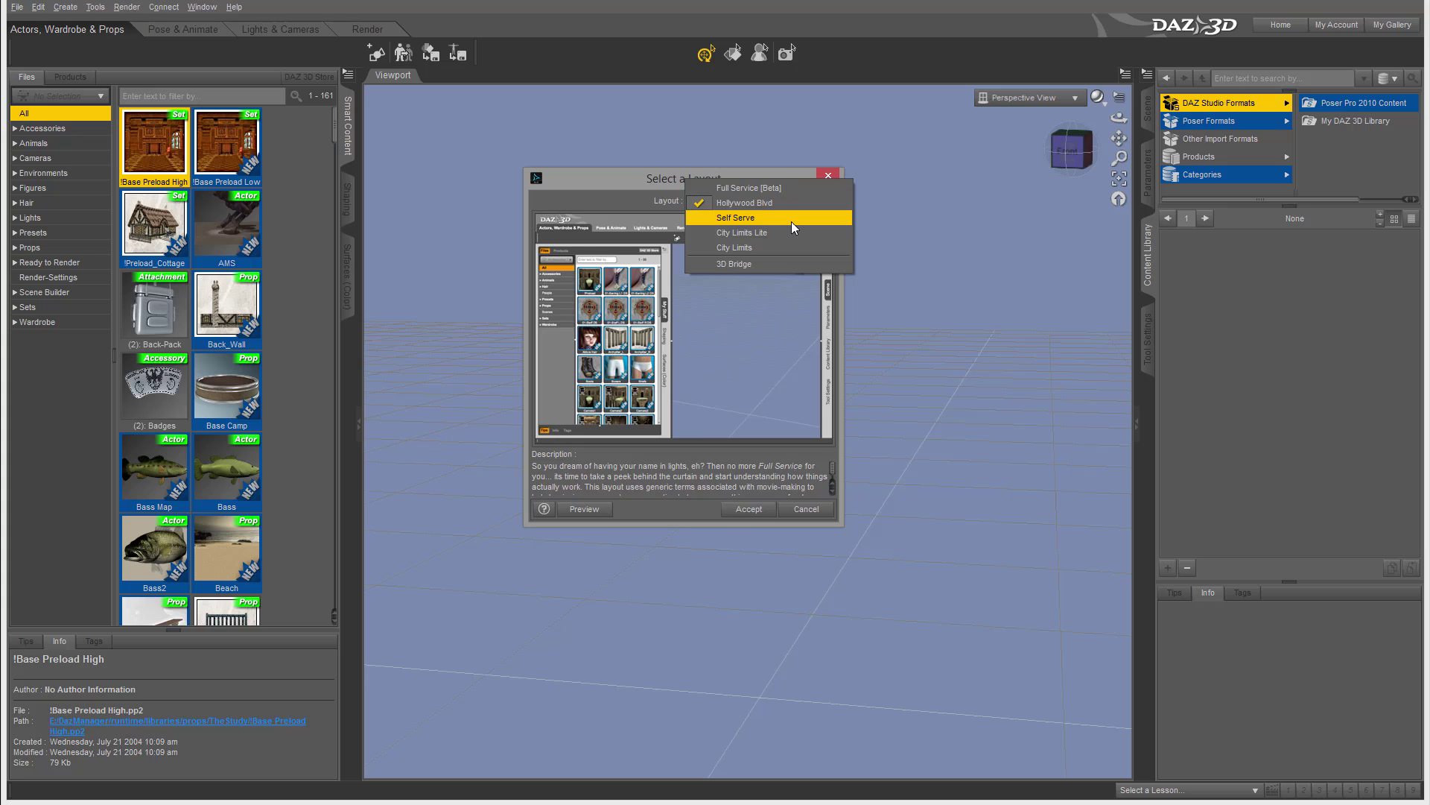
pyautogui.click(791, 221)
# Preview the City Limits layout on the whole interface and cancel without applying it
pyautogui.click(816, 202)
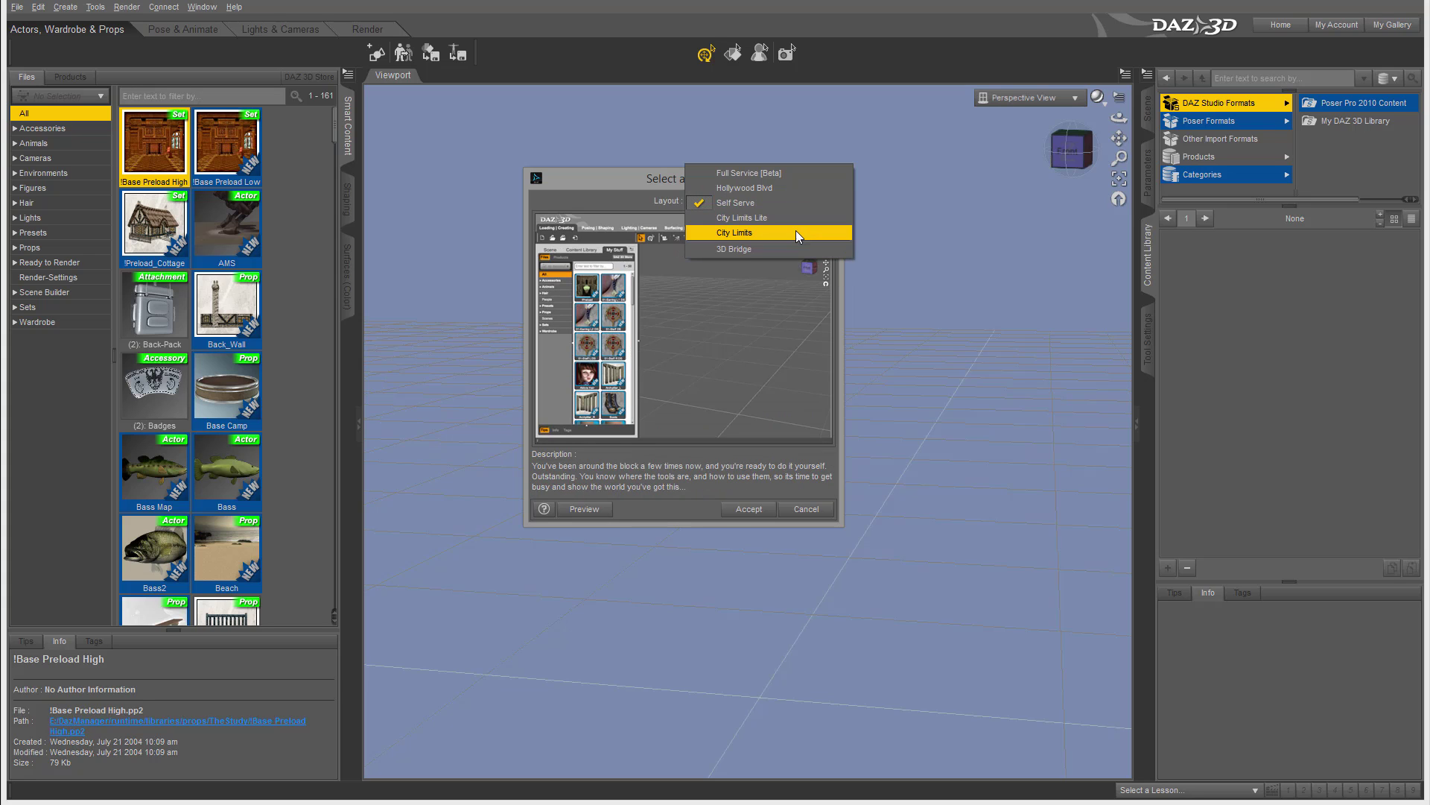
pyautogui.click(794, 230)
pyautogui.click(584, 509)
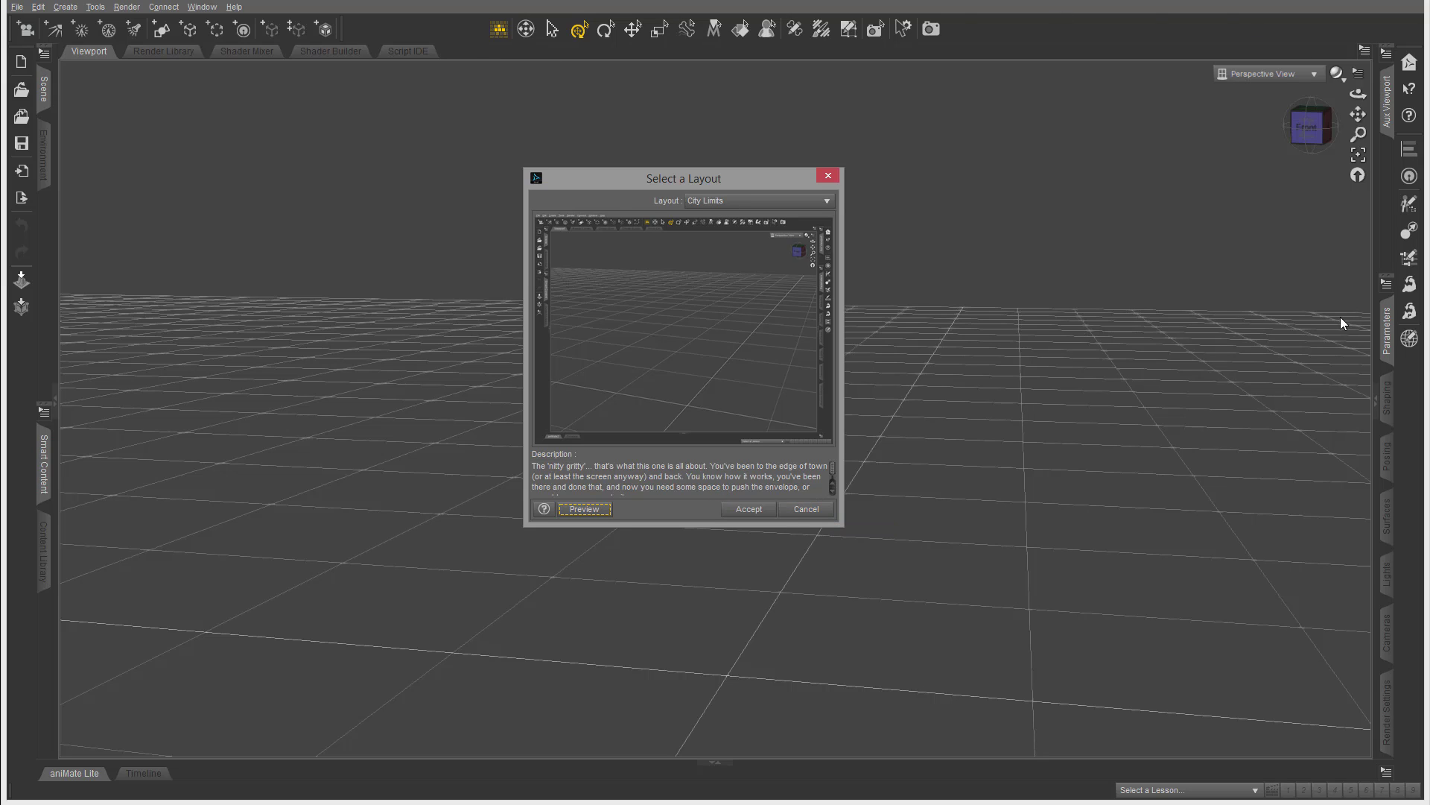
pyautogui.click(808, 509)
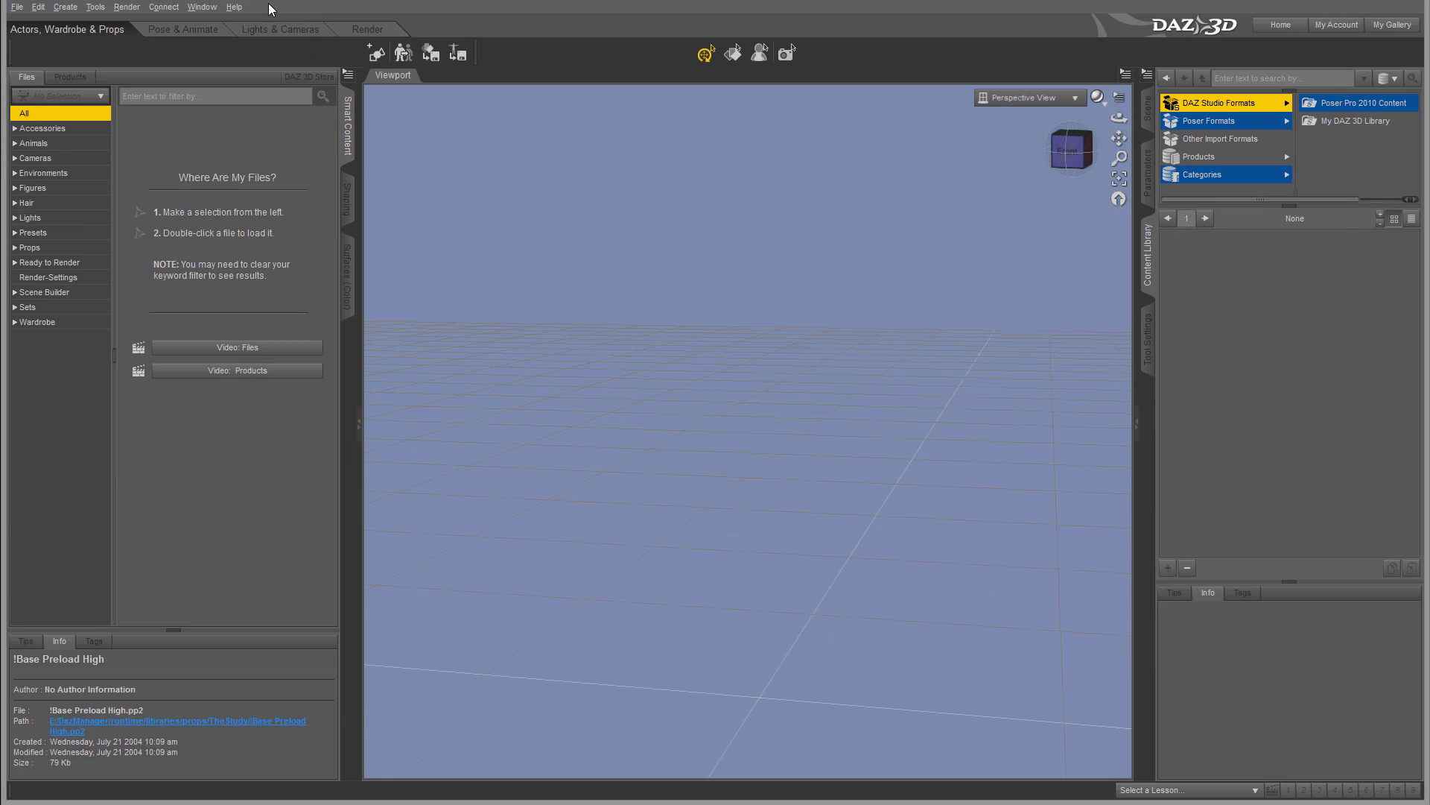
pyautogui.click(202, 7)
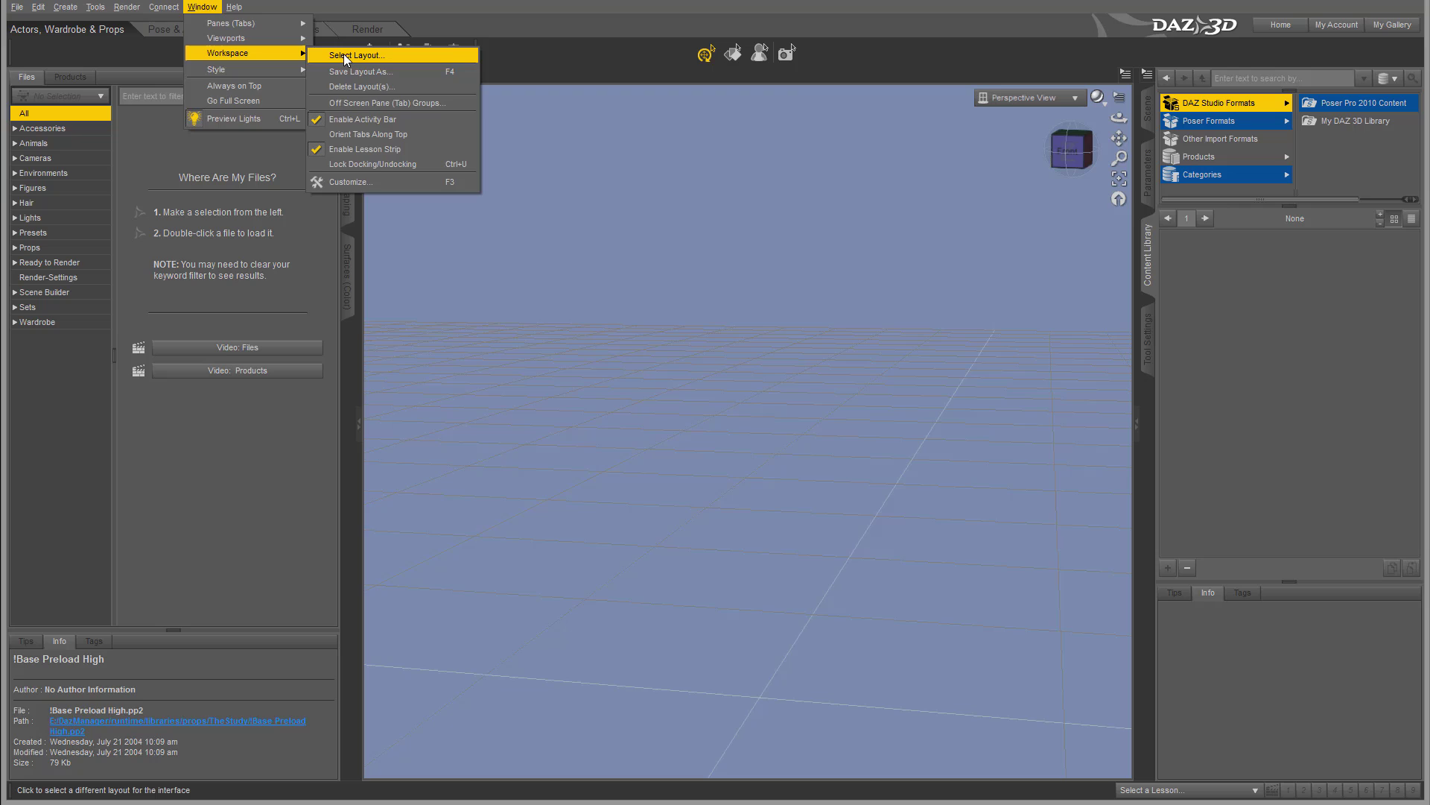
pyautogui.click(342, 54)
pyautogui.click(827, 176)
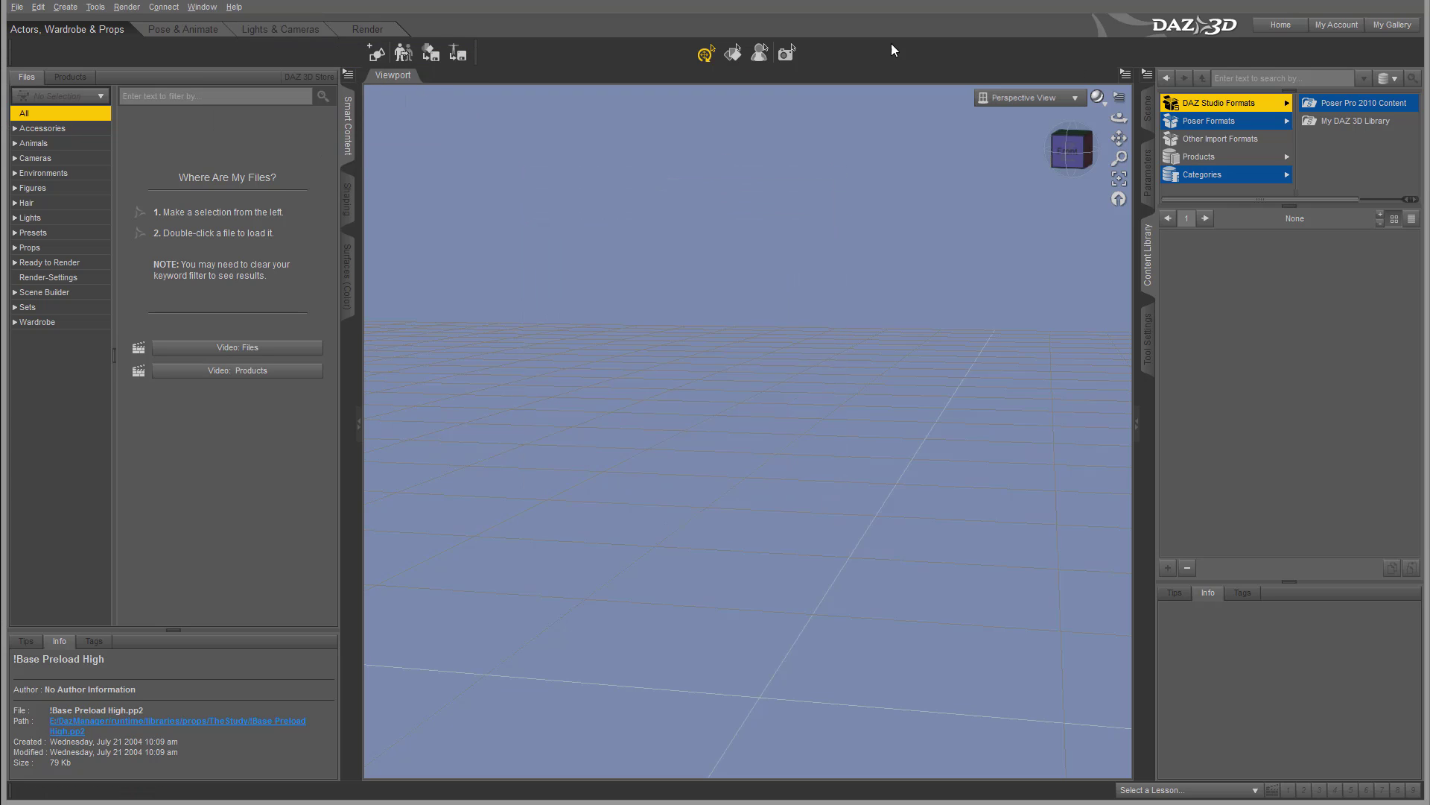
# Compare the City Limits and City Limits Lite layouts, preview City Limits Lite on the whole interface, and cancel the layout selection
pyautogui.click(202, 6)
pyautogui.moveTo(235, 55)
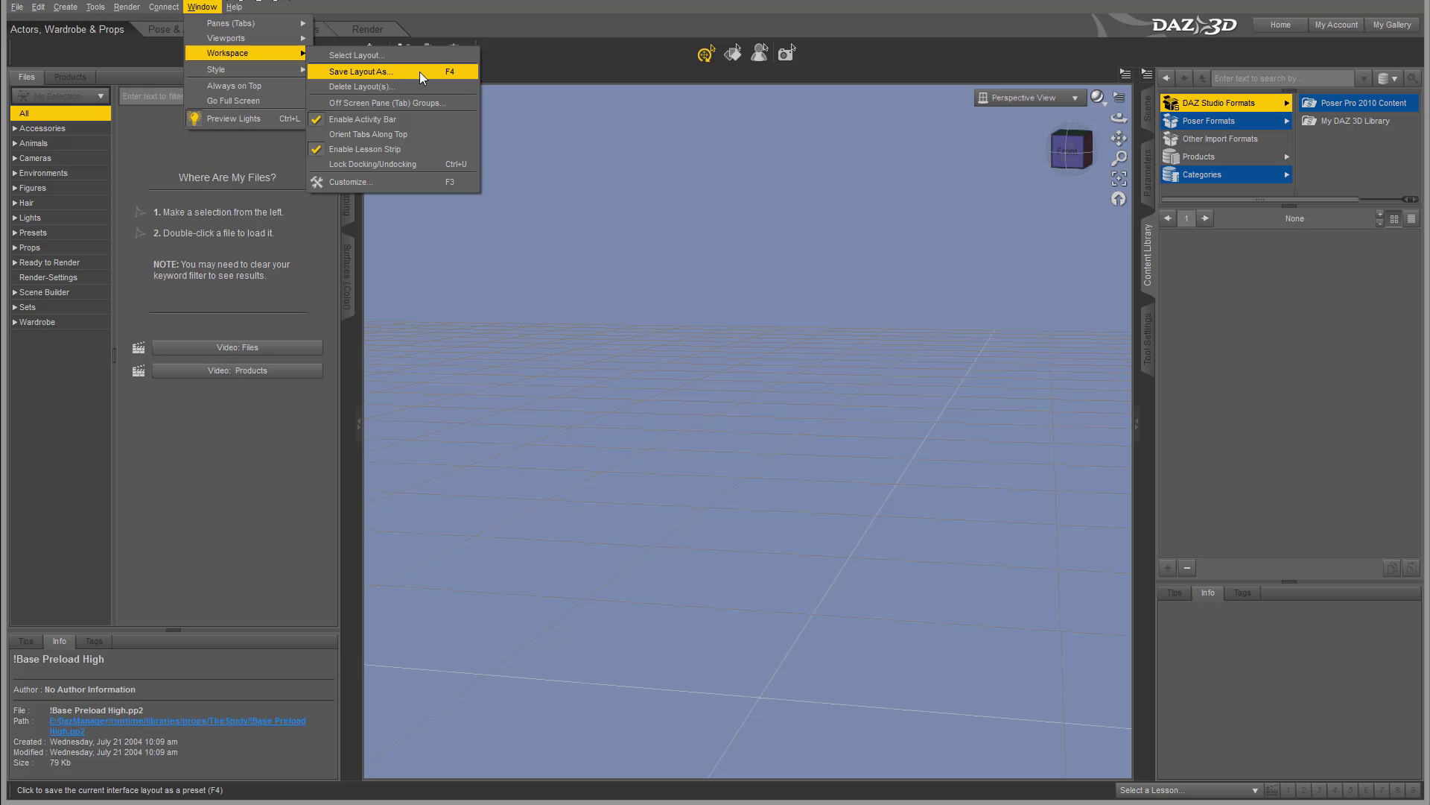
pyautogui.click(397, 55)
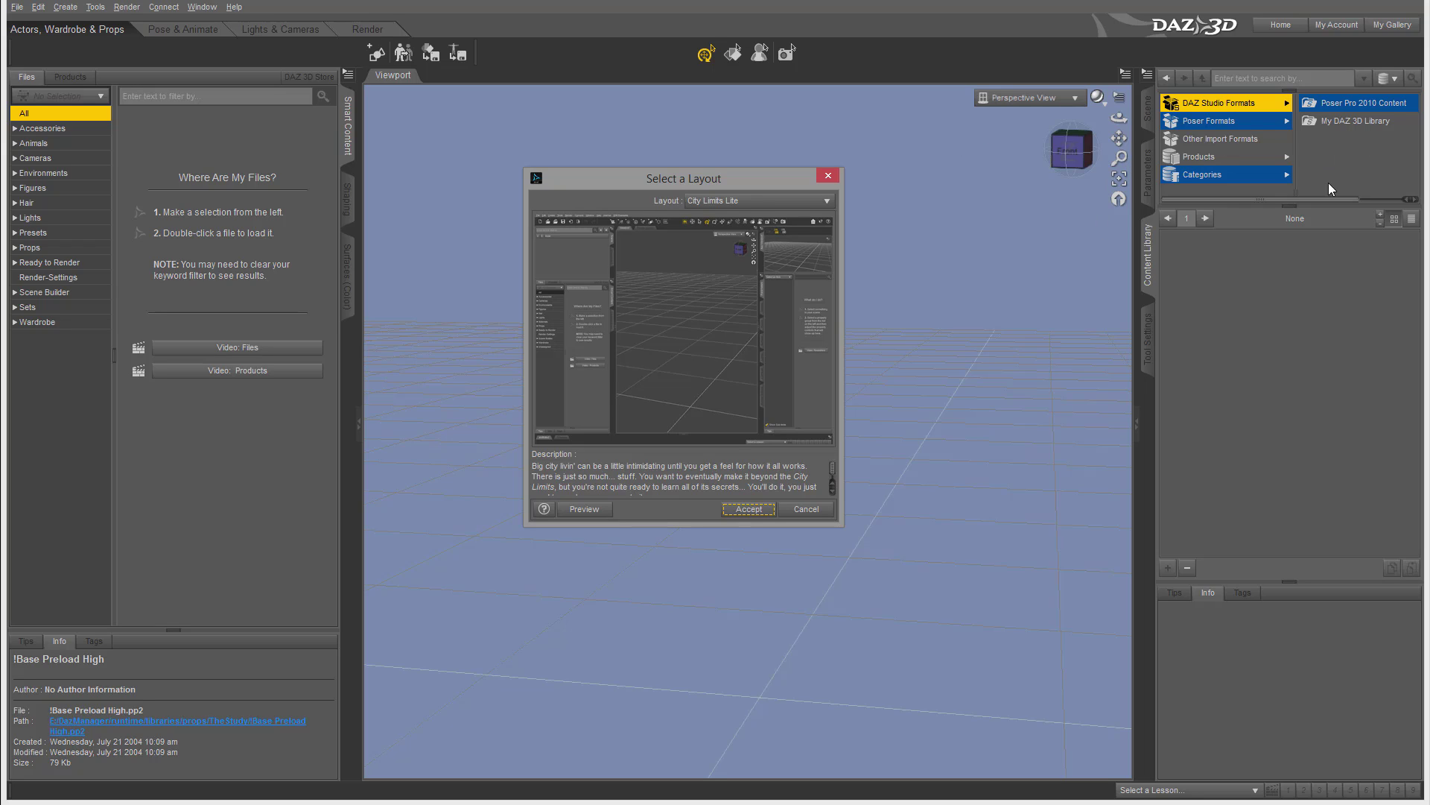
pyautogui.click(765, 200)
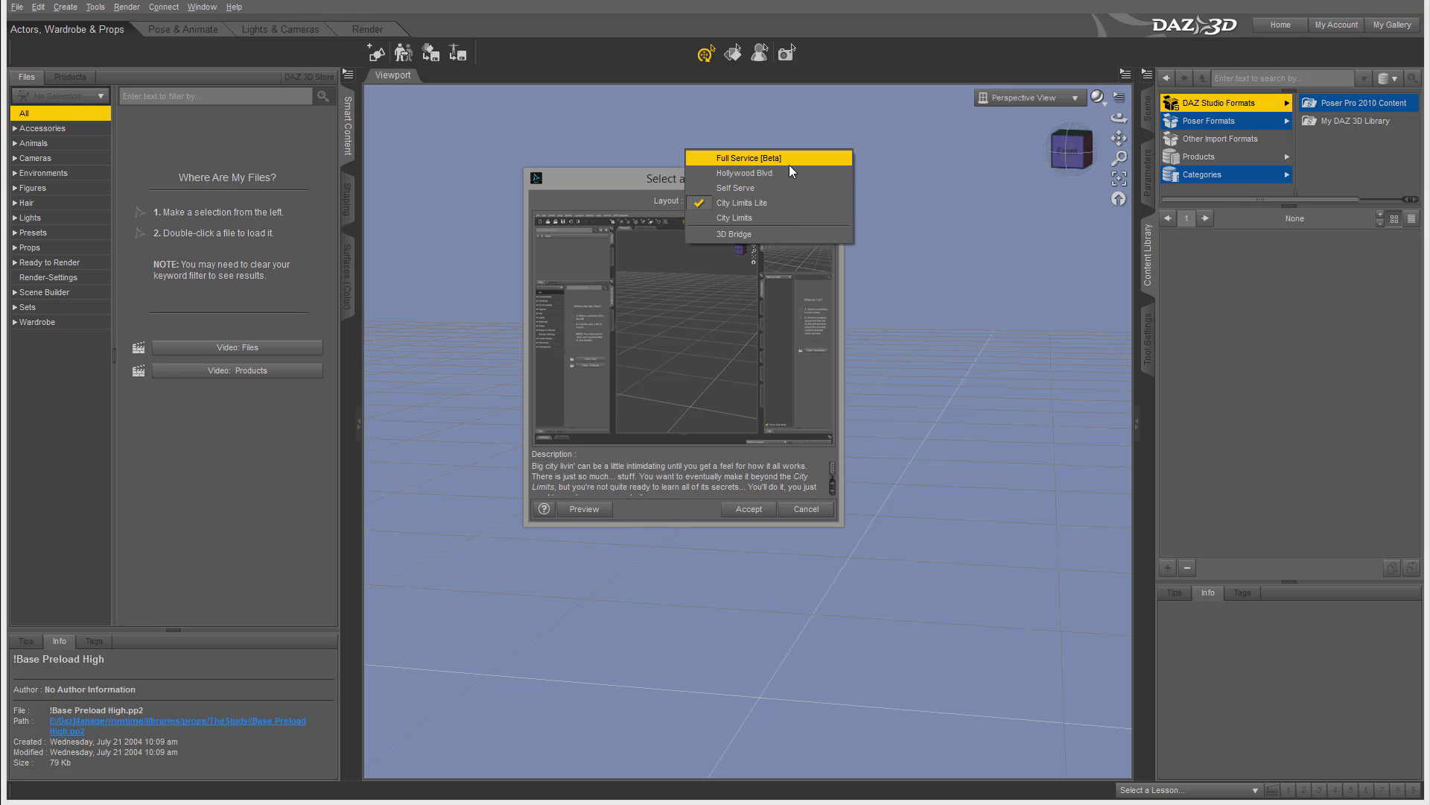
pyautogui.click(769, 216)
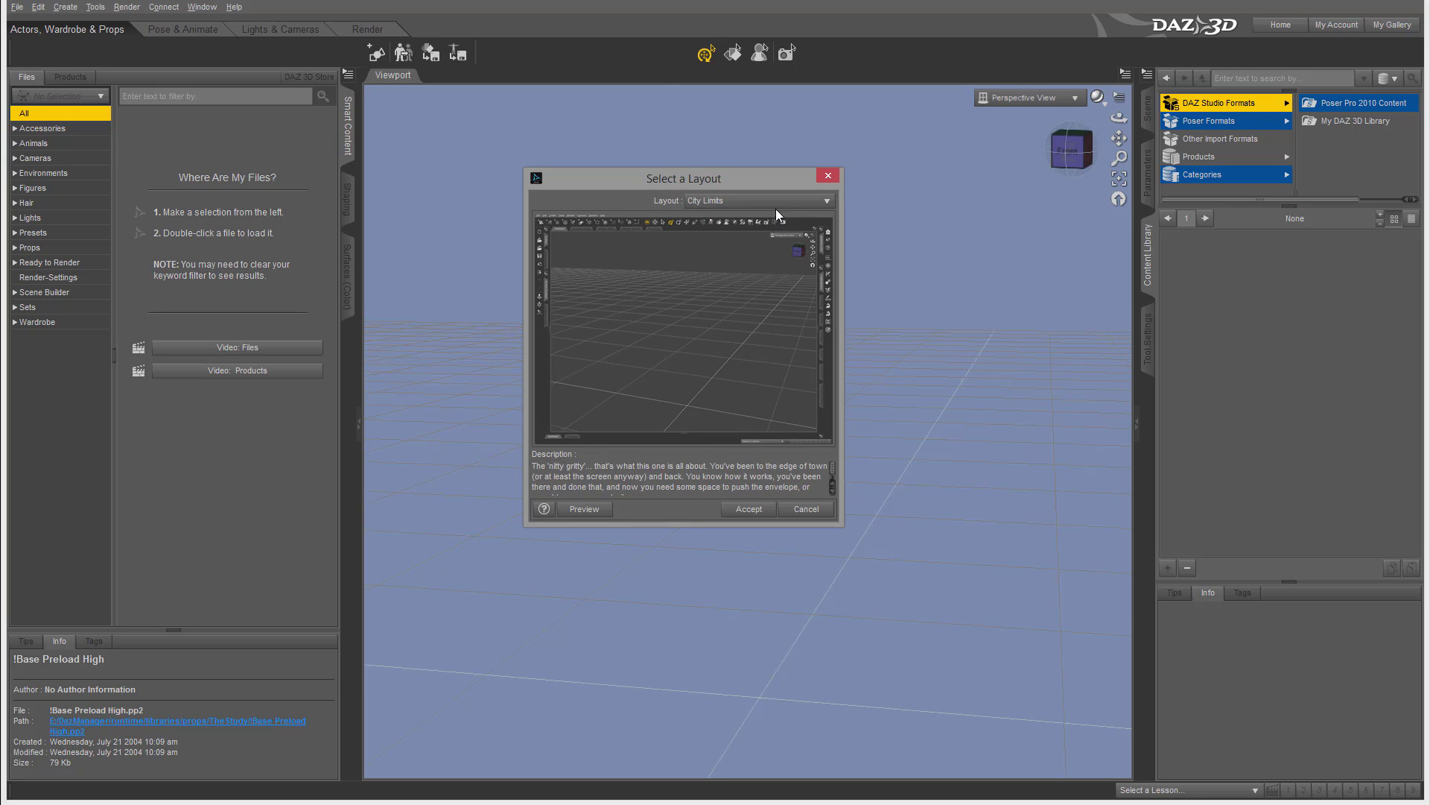
pyautogui.click(780, 202)
pyautogui.click(761, 190)
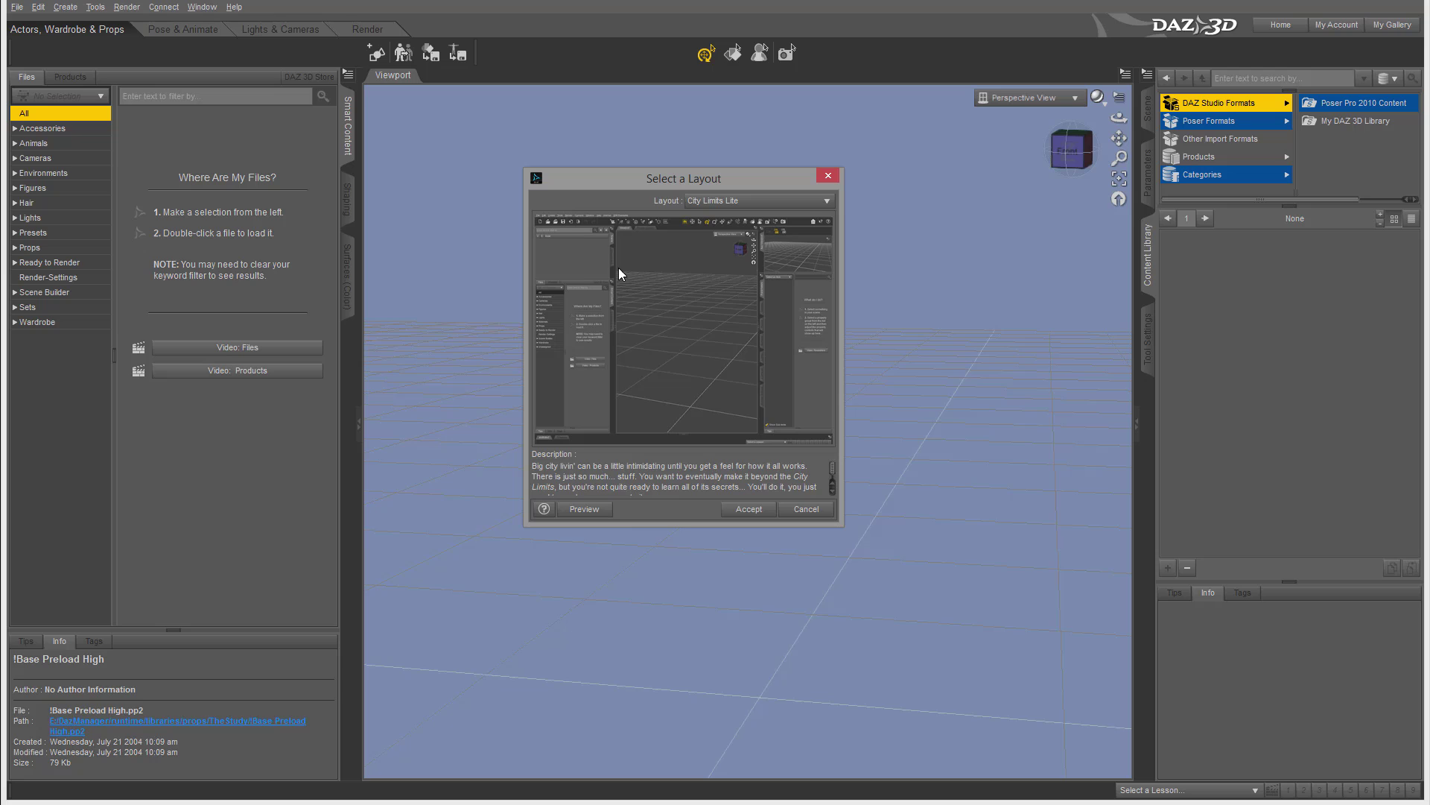
pyautogui.click(584, 508)
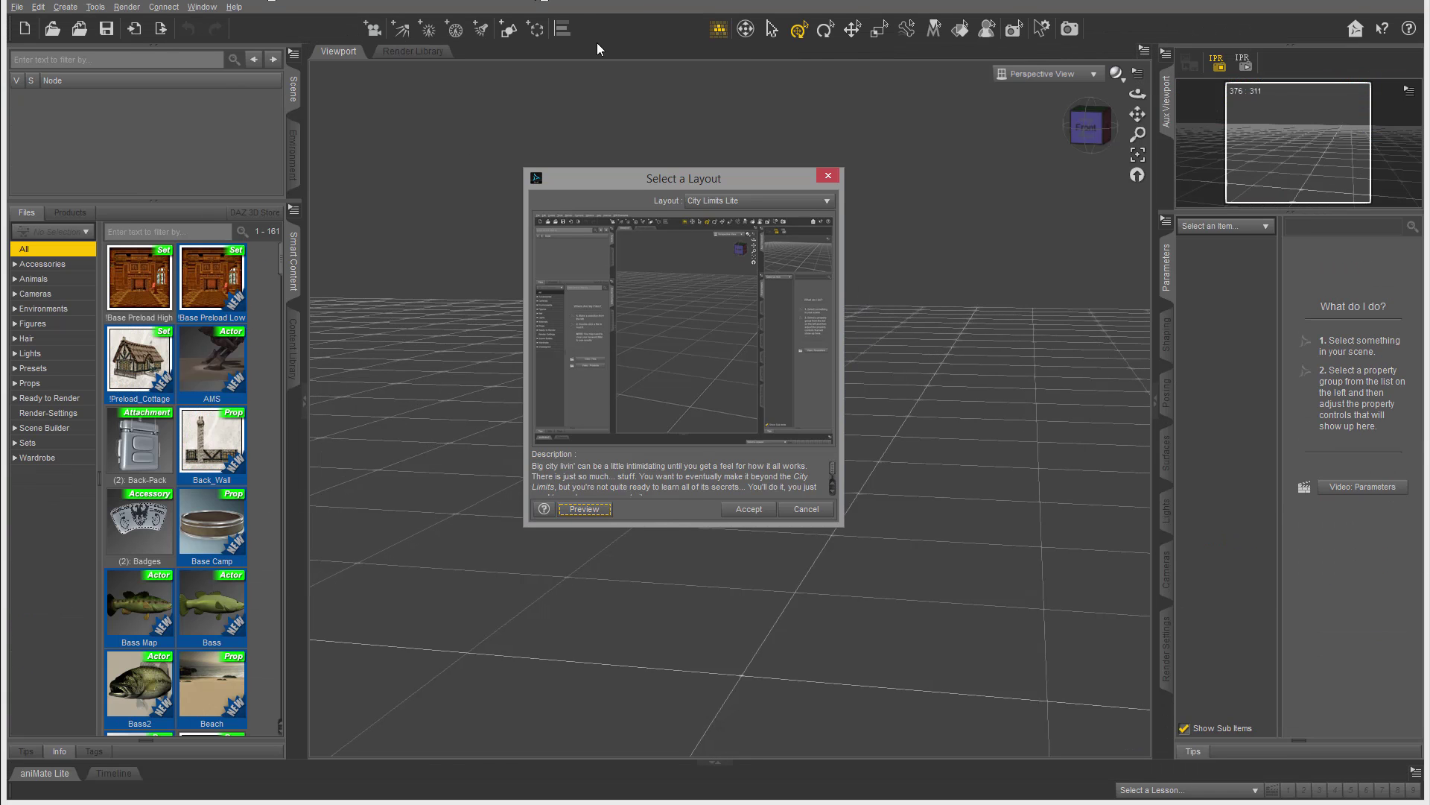
pyautogui.click(805, 512)
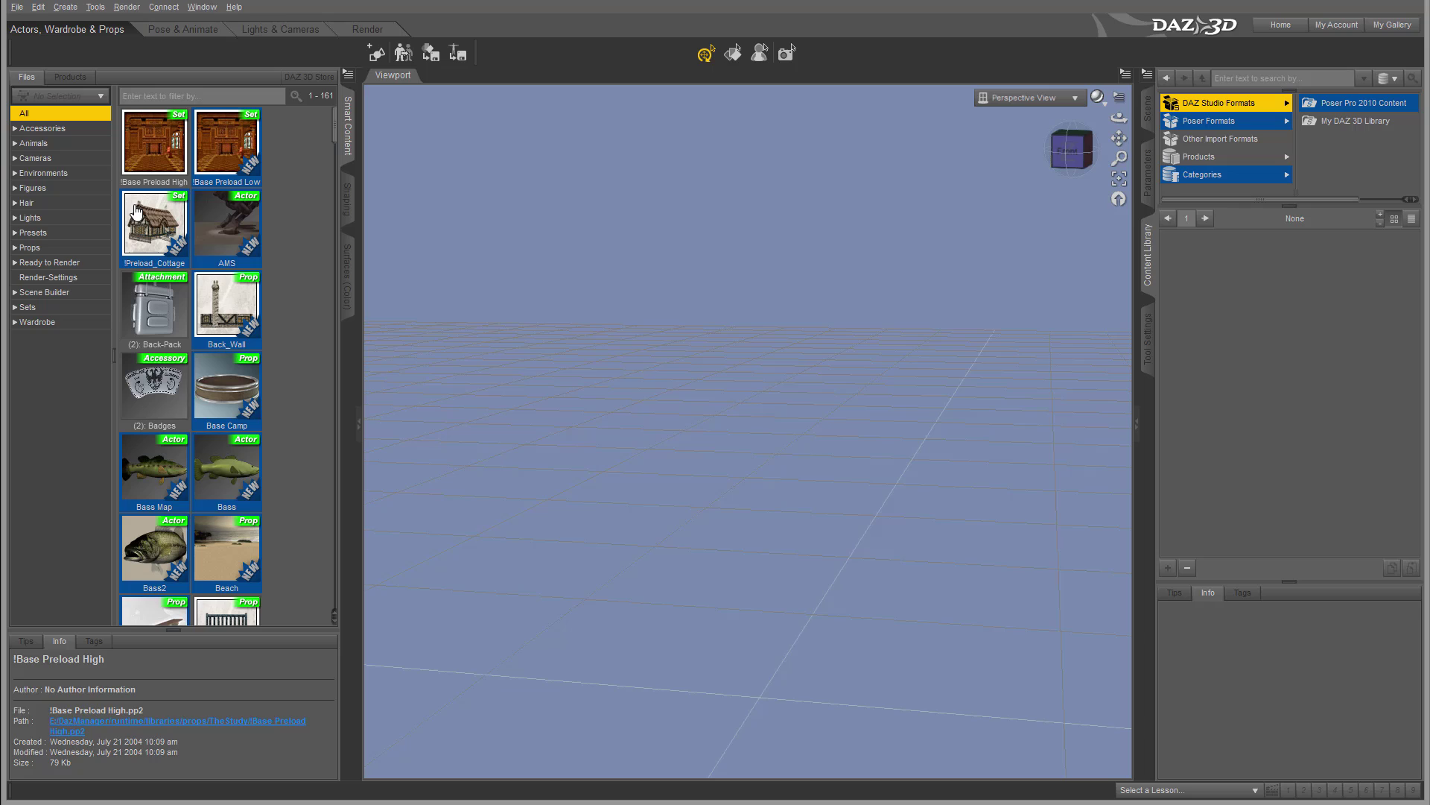
# Save the current workspace layout under the name Tutorial
pyautogui.click(202, 6)
pyautogui.moveTo(221, 53)
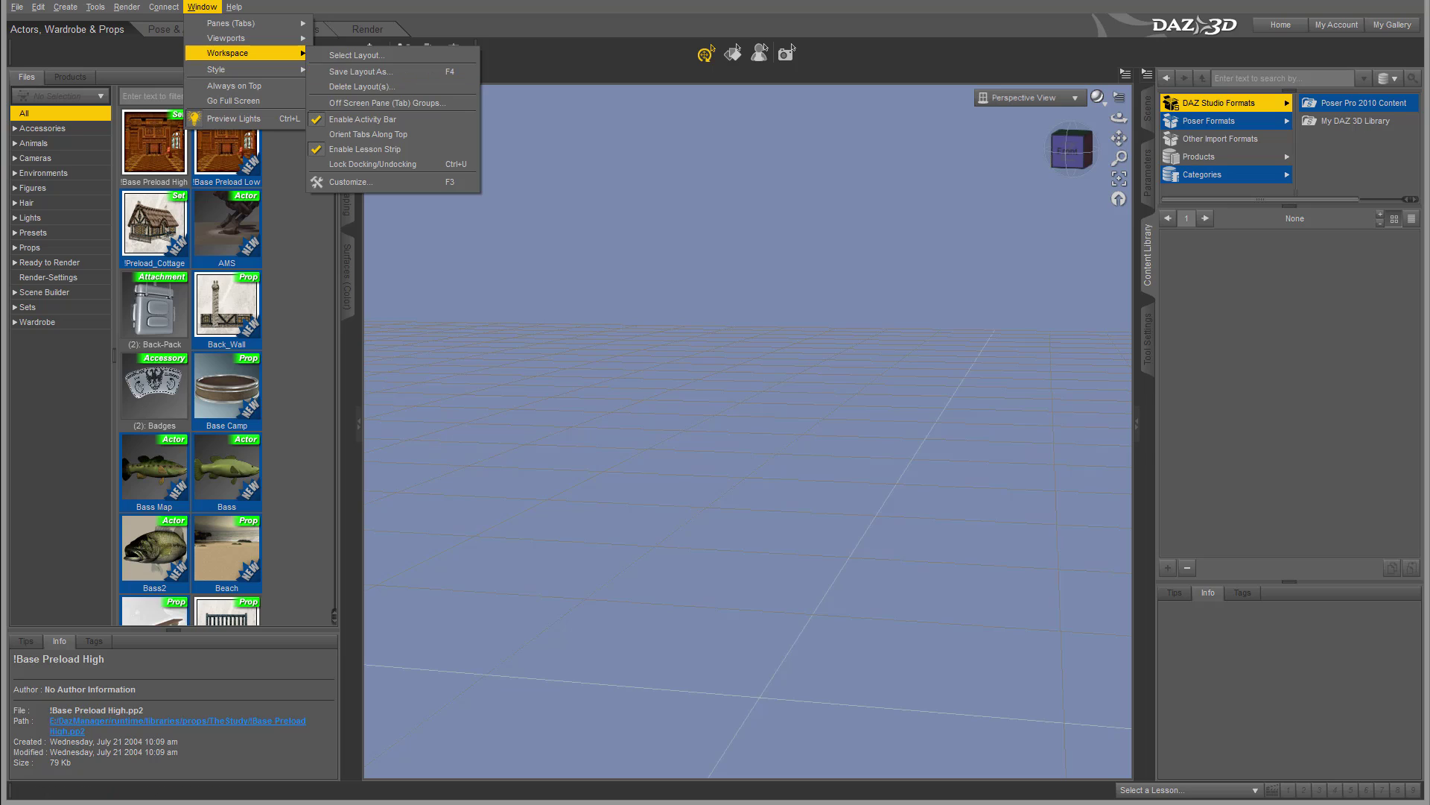
pyautogui.press('F4')
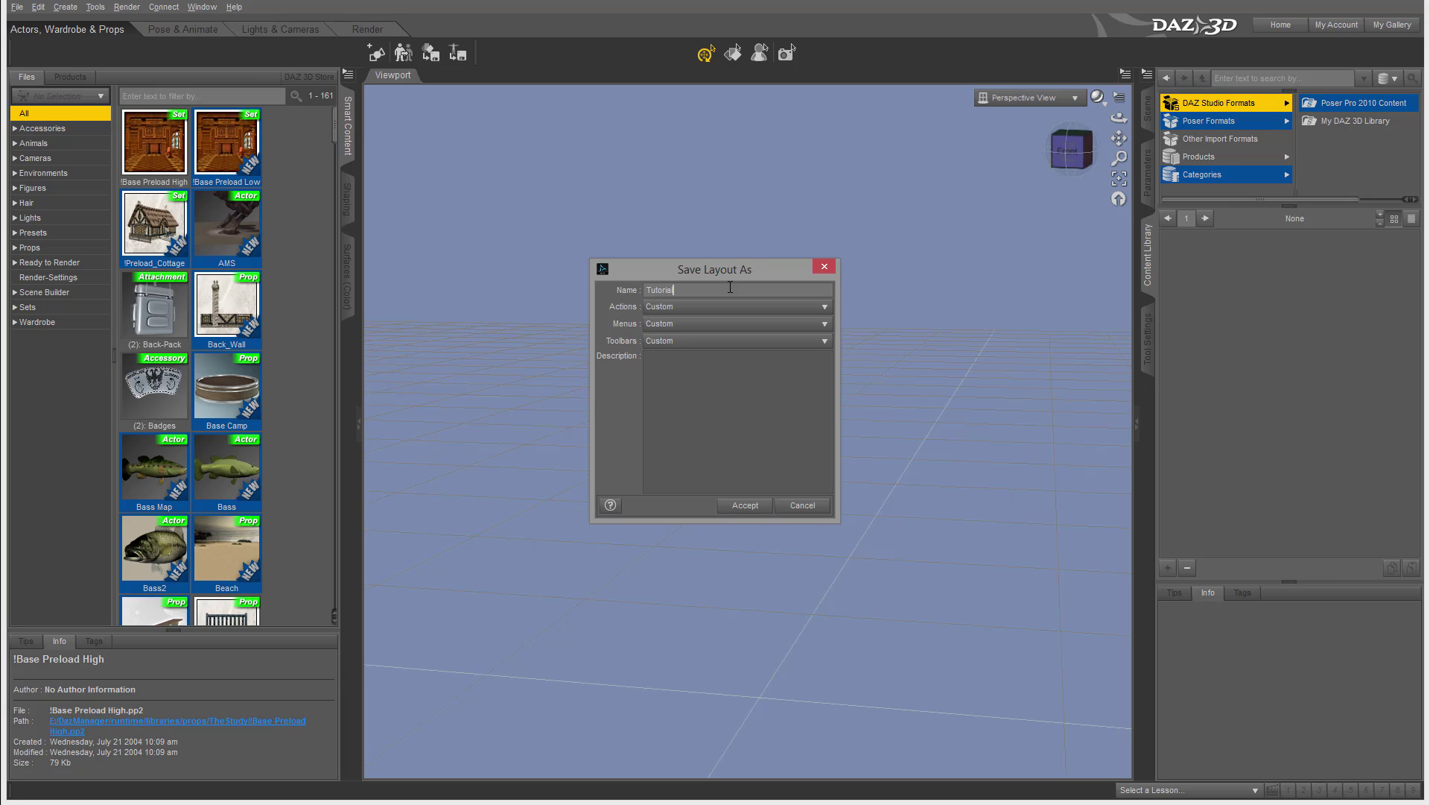
pyautogui.click(744, 506)
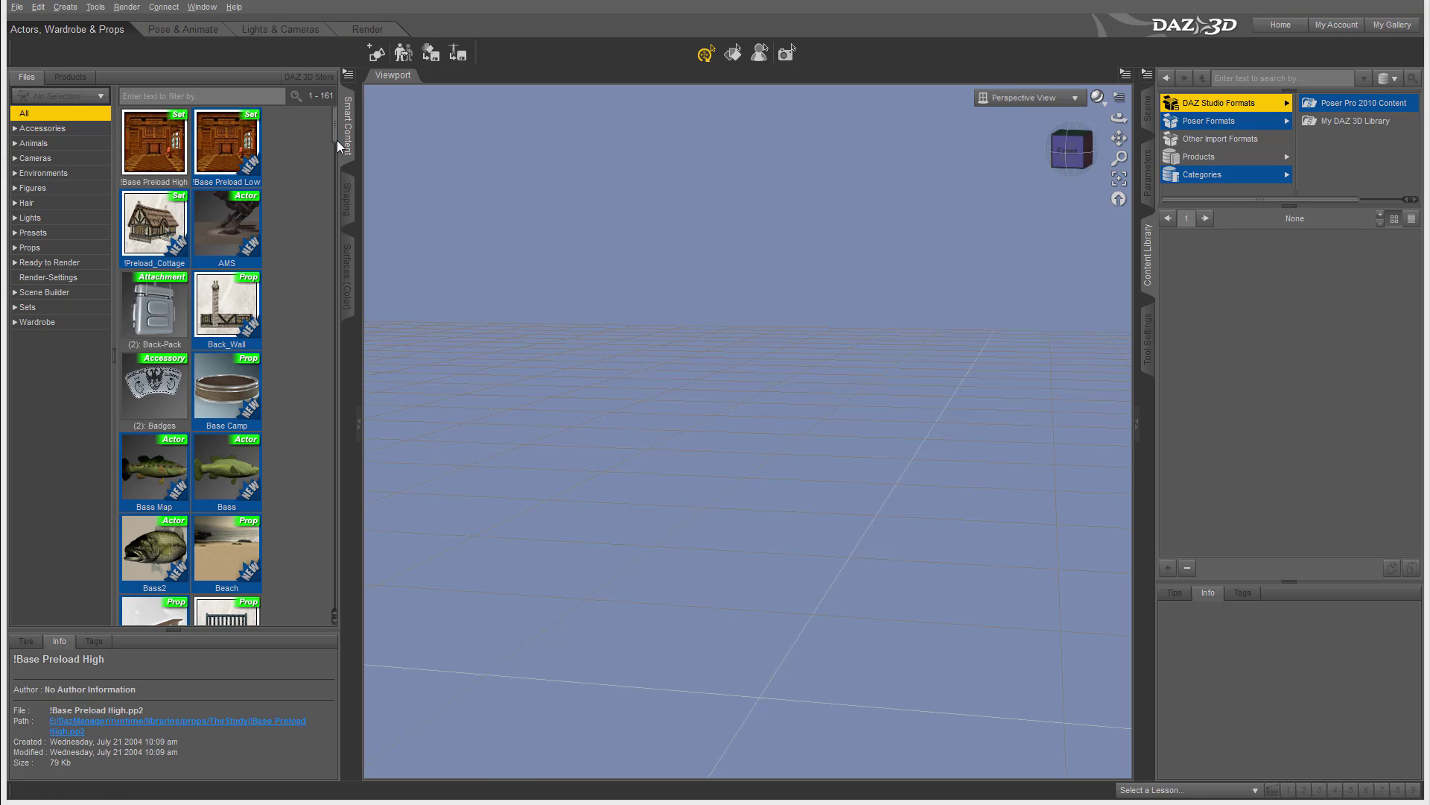
# Check the available workspace layouts for the saved Tutorial entry and close the selection without changing the layout
pyautogui.click(202, 7)
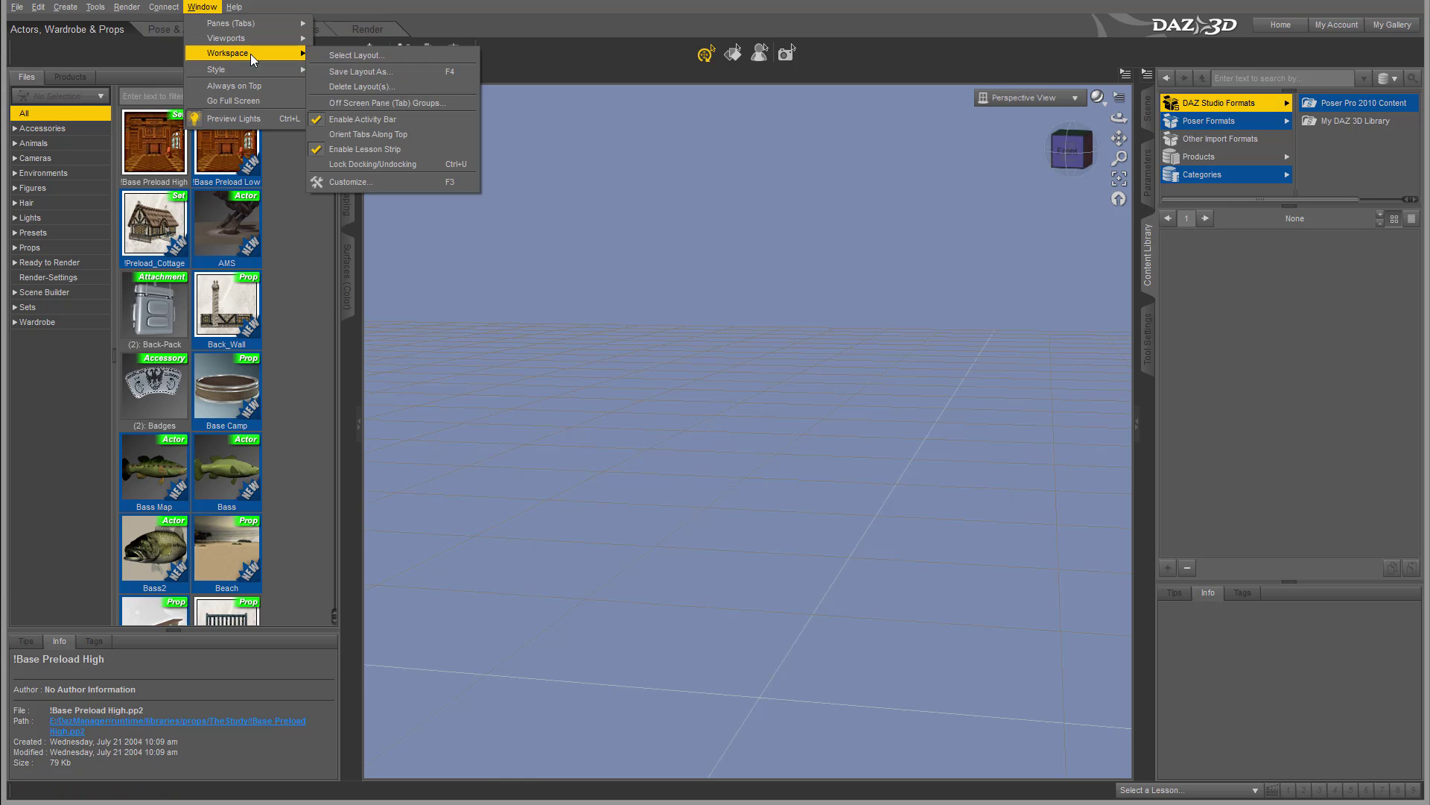
pyautogui.click(372, 57)
pyautogui.click(820, 202)
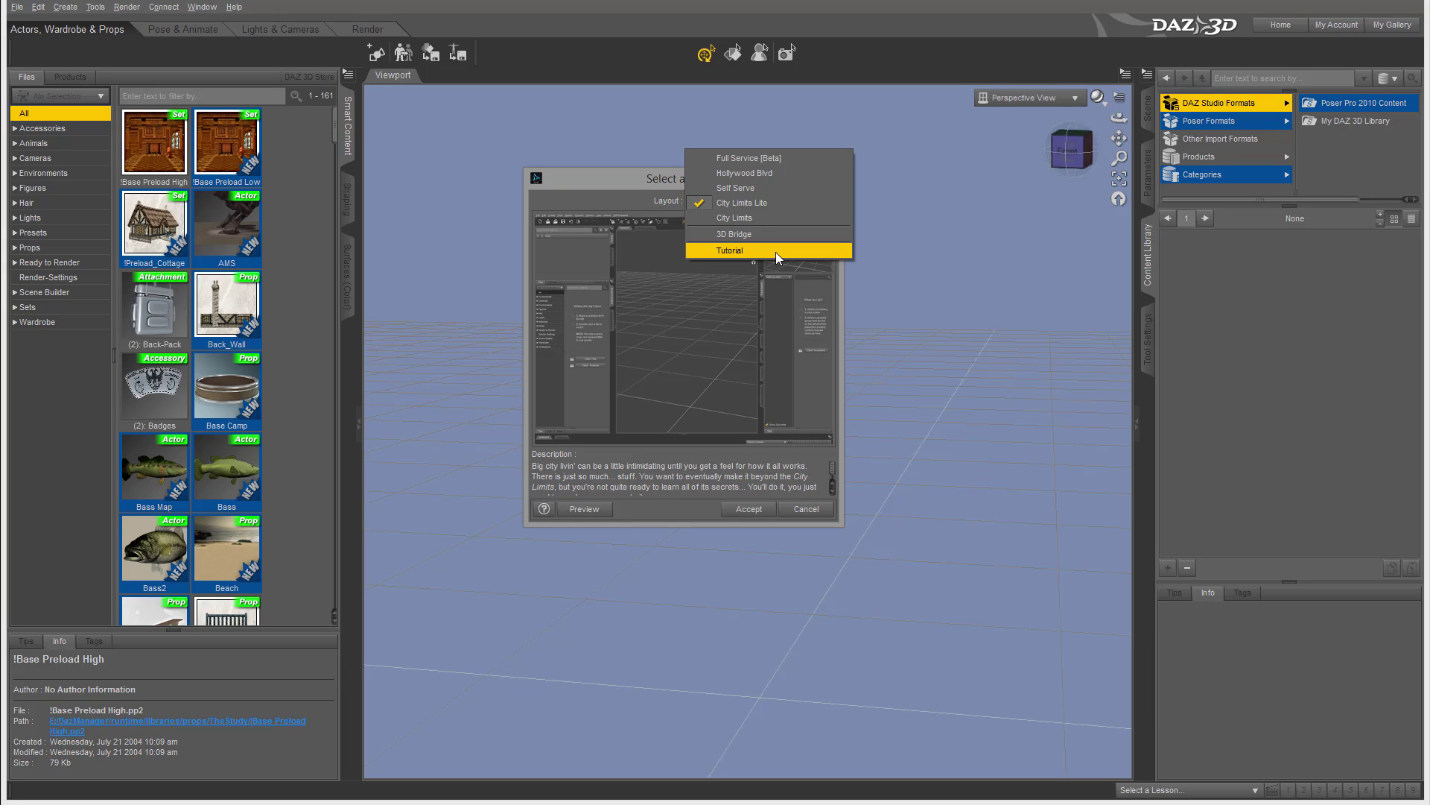
pyautogui.click(602, 170)
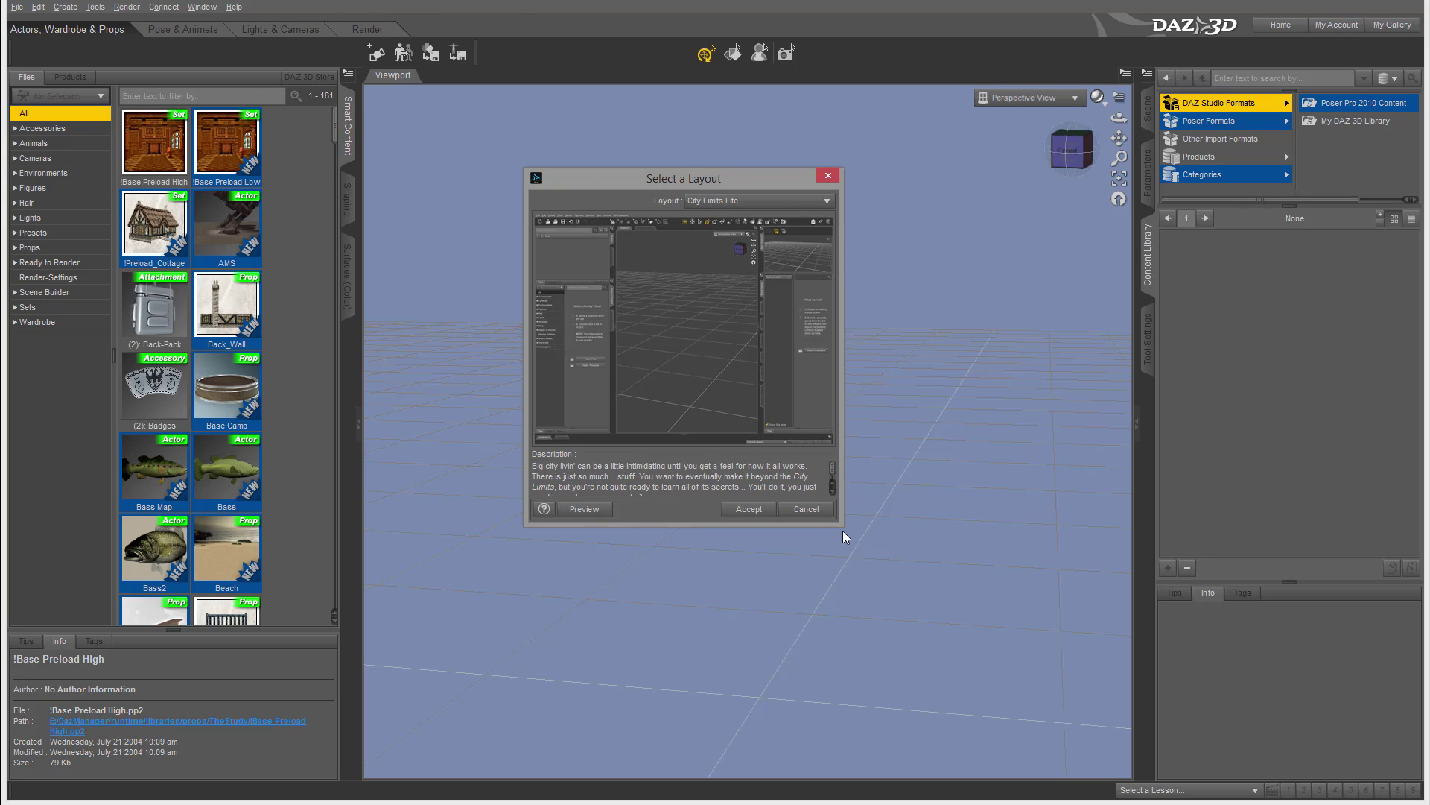
pyautogui.click(829, 175)
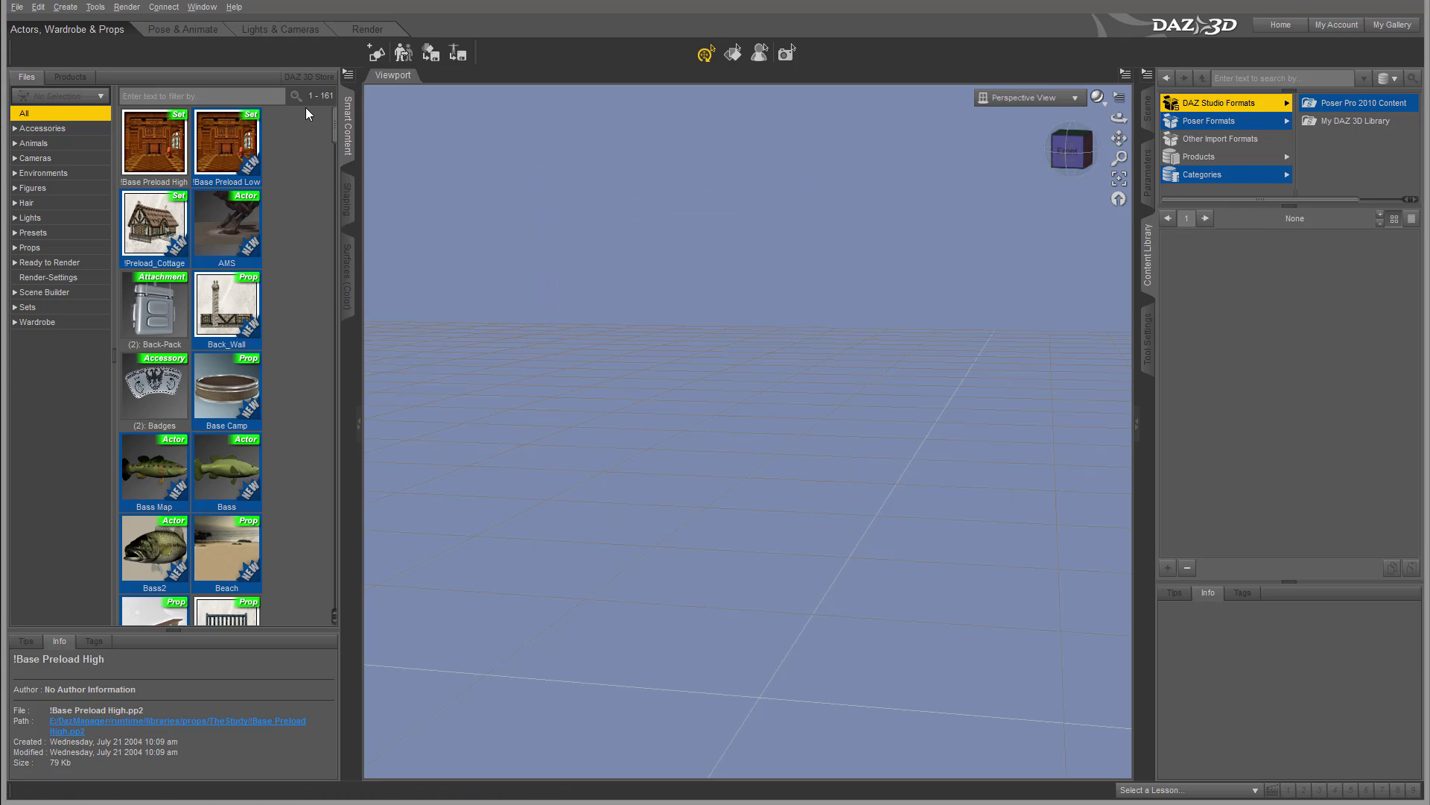
pyautogui.click(202, 7)
pyautogui.moveTo(226, 37)
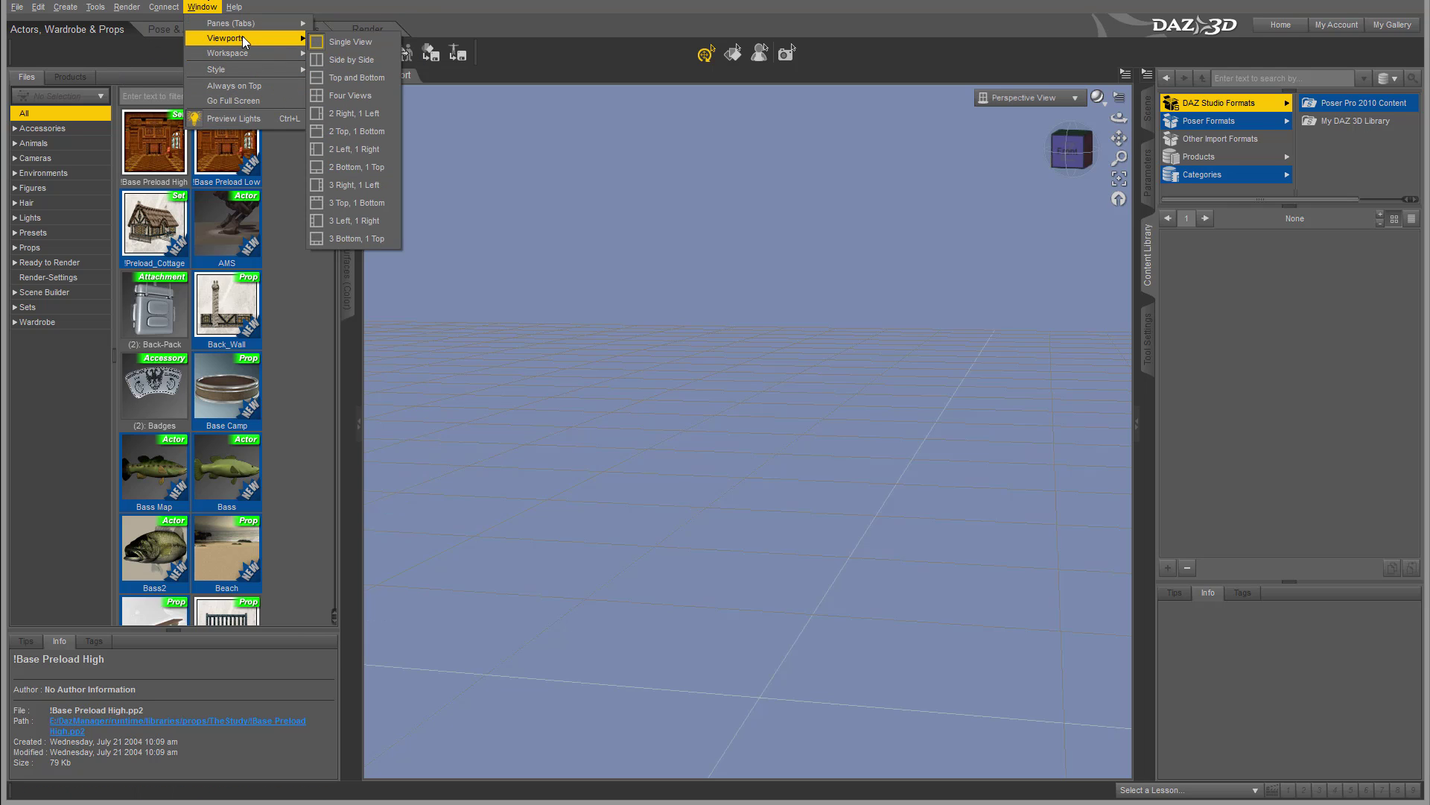
pyautogui.click(807, 213)
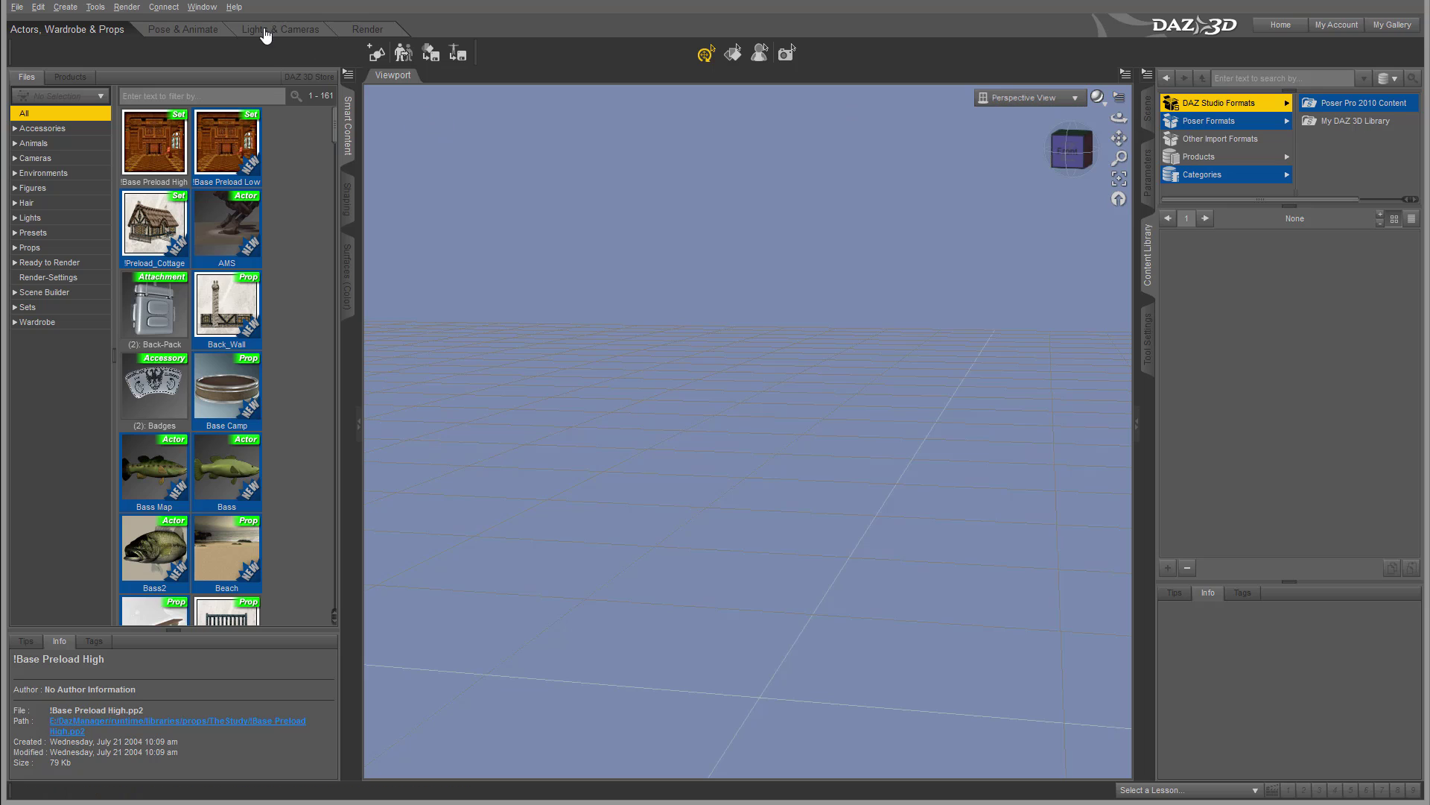
# Compare the Highway, Main Street and Darkside interface styles in the style selection and cancel without applying any of them
pyautogui.click(201, 7)
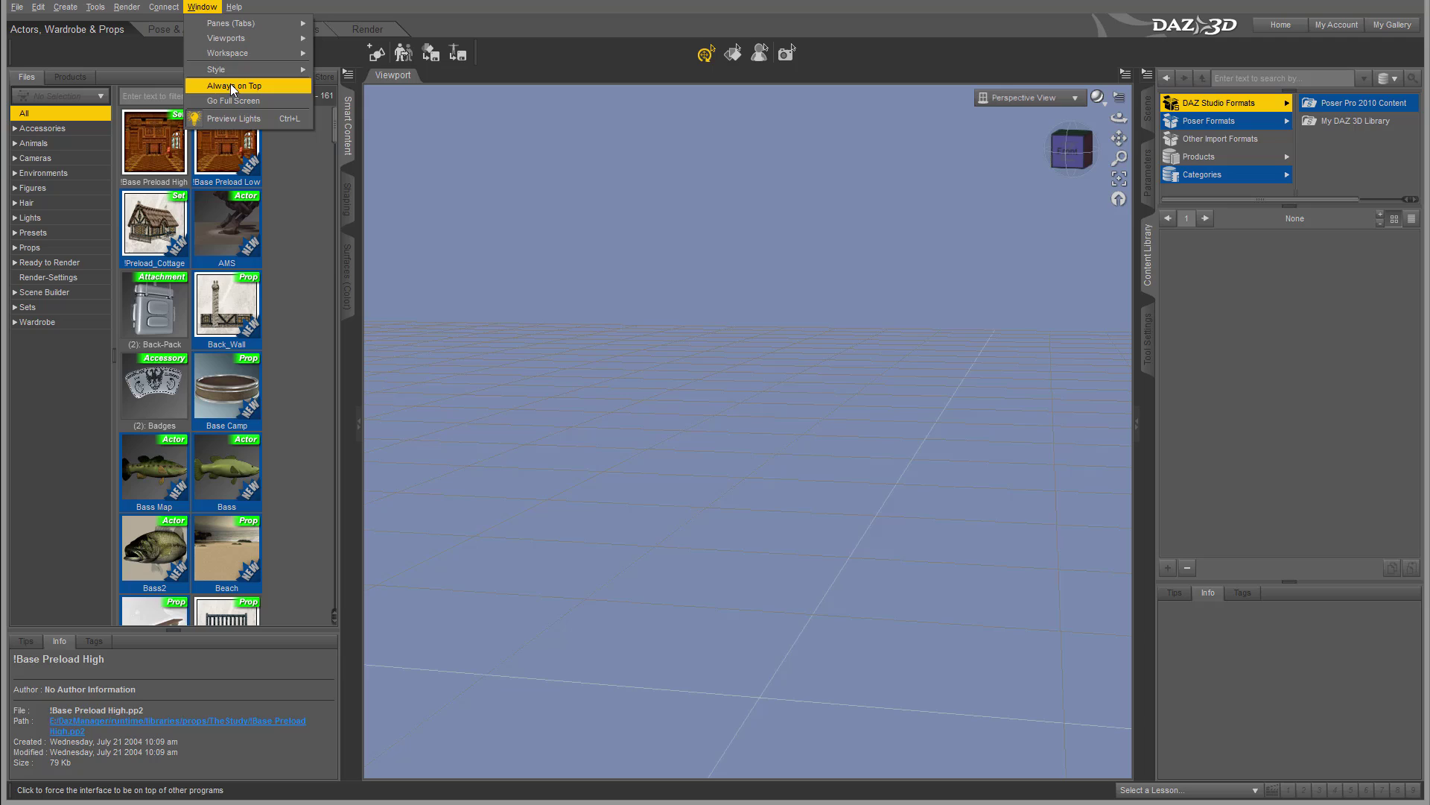
pyautogui.moveTo(236, 71)
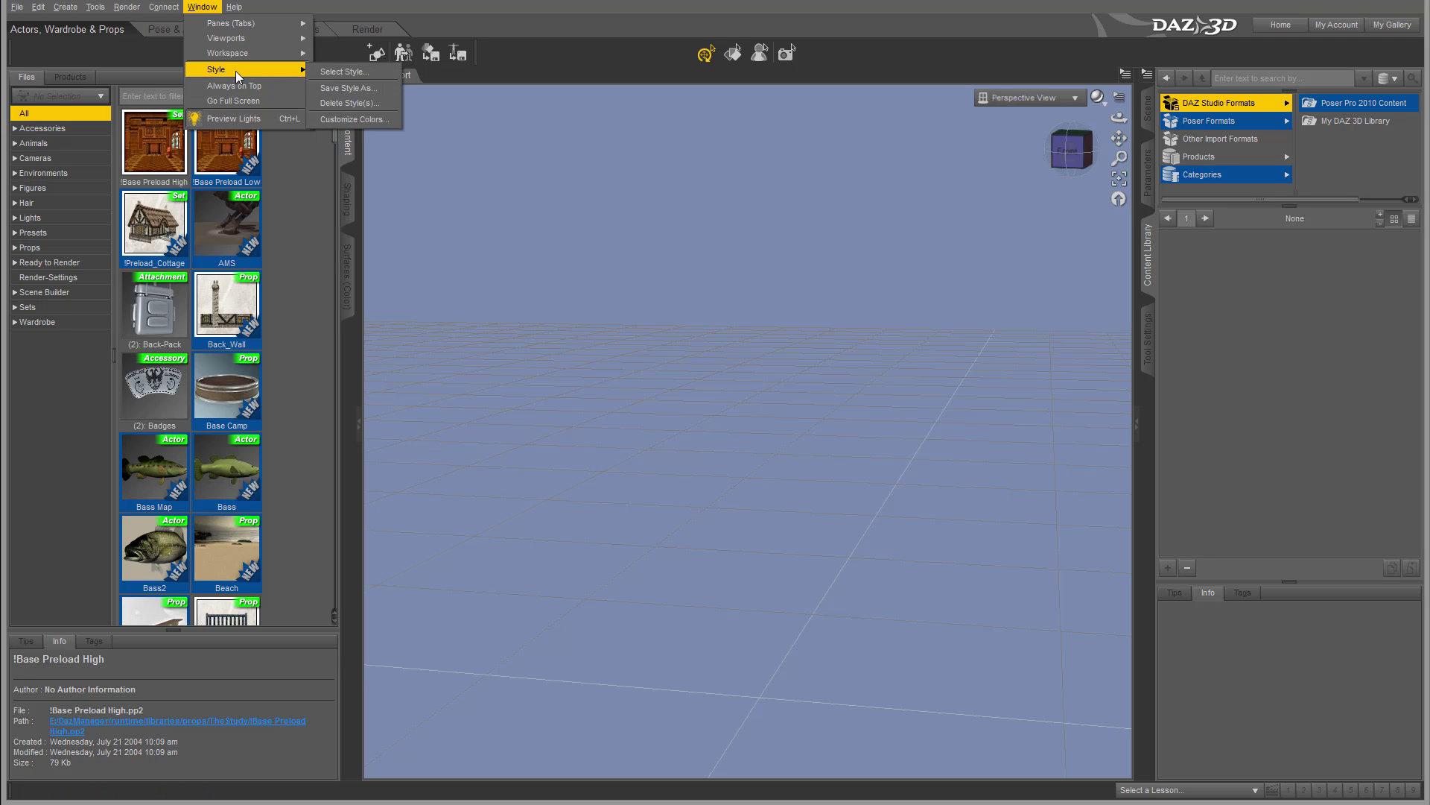
pyautogui.click(363, 70)
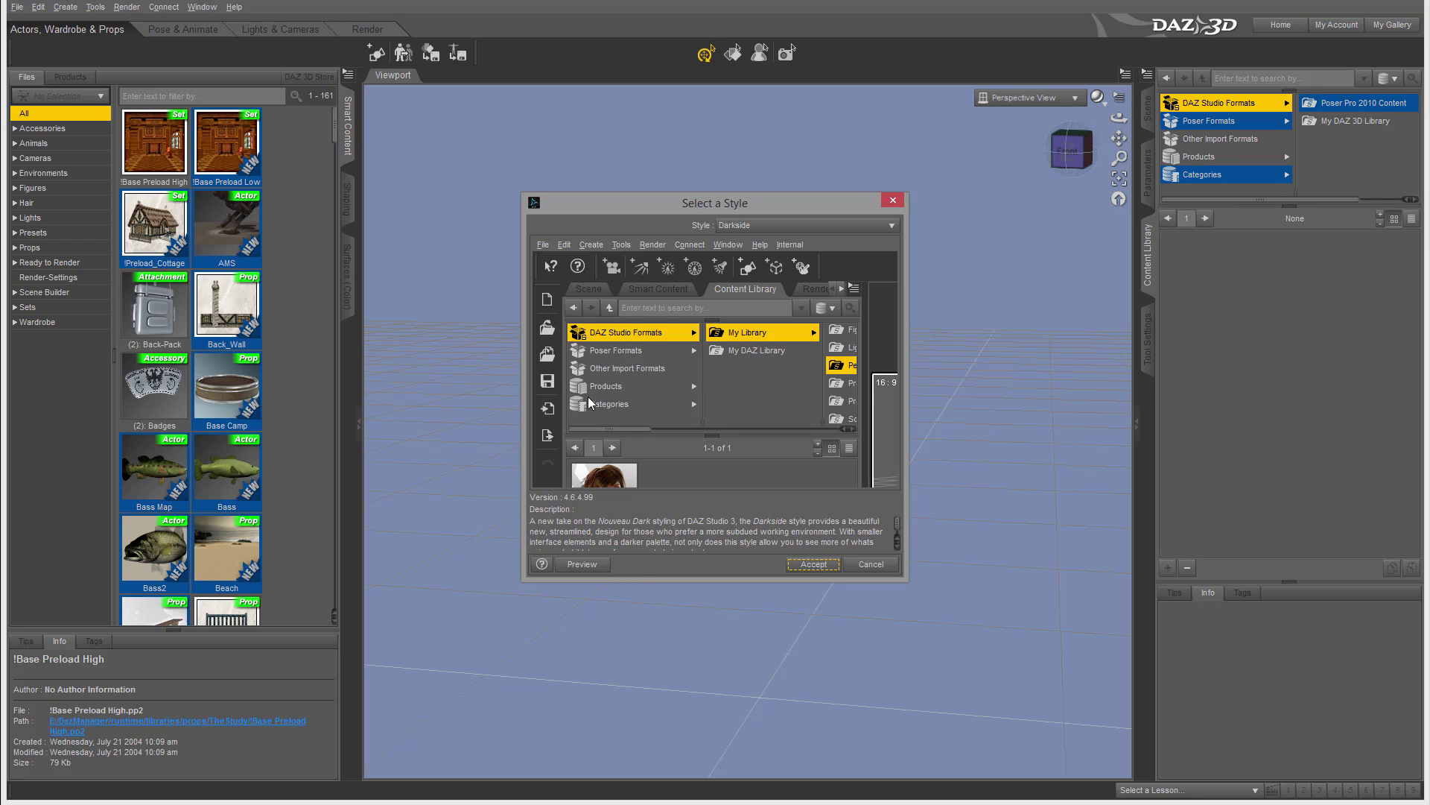
pyautogui.click(885, 227)
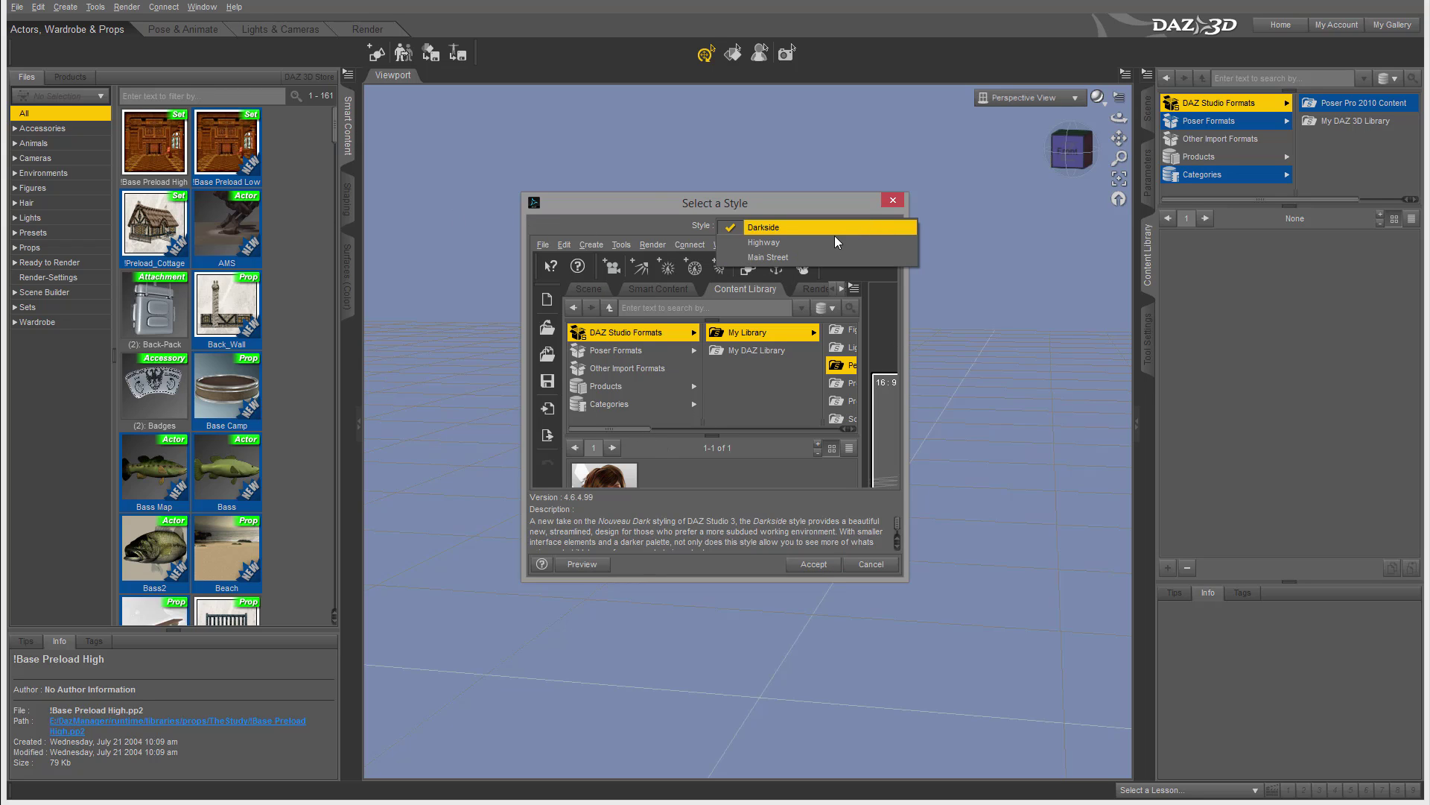
pyautogui.click(834, 235)
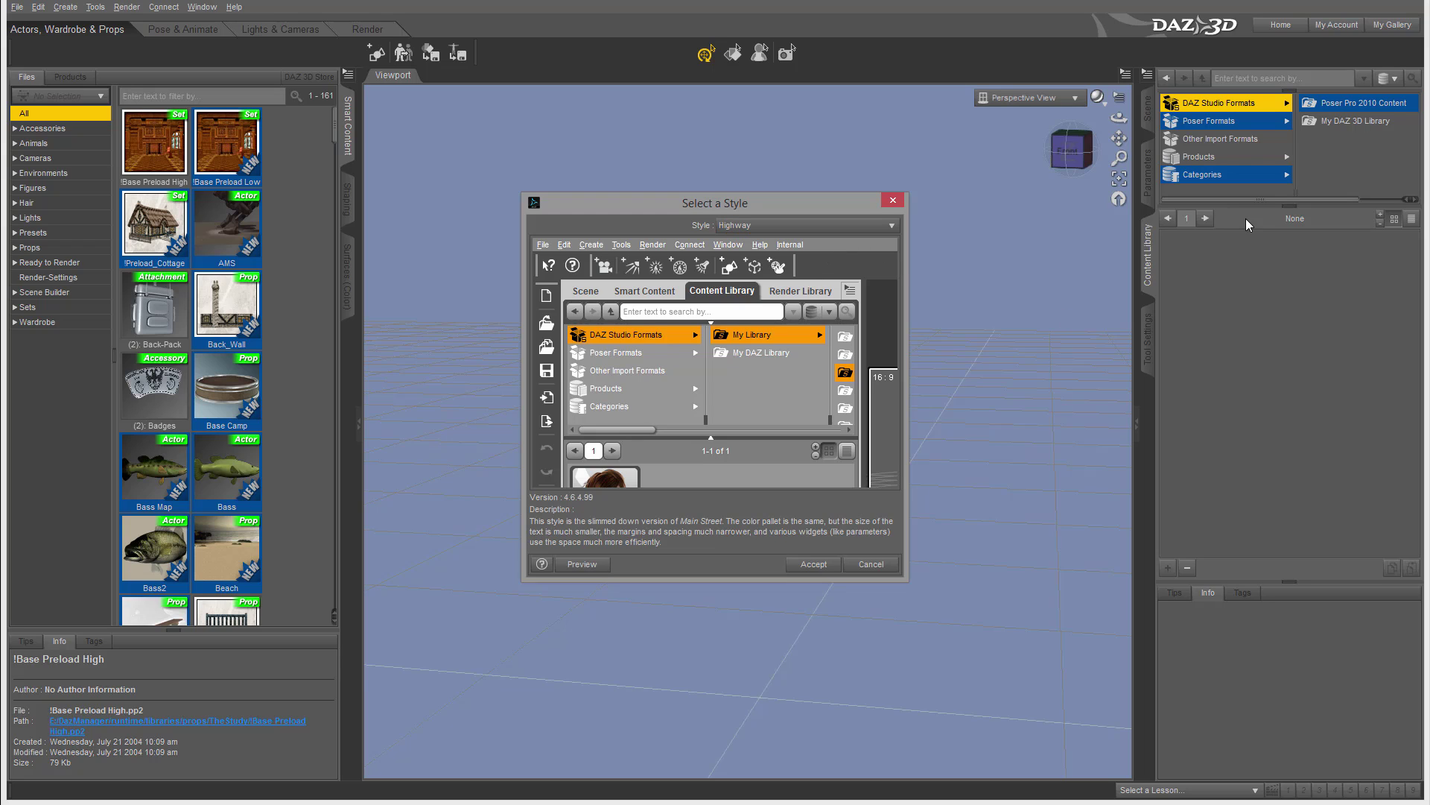
pyautogui.click(875, 225)
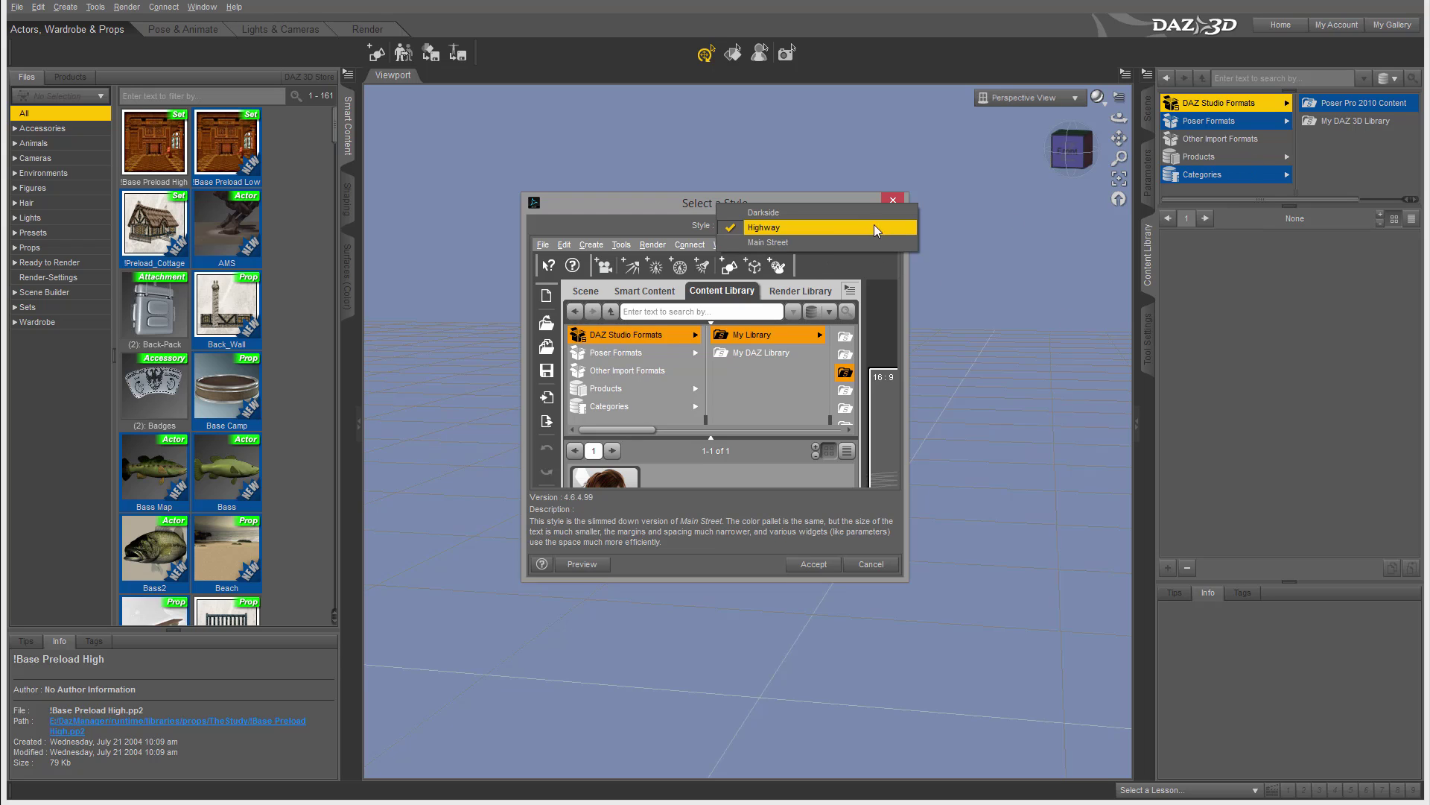
pyautogui.click(827, 242)
pyautogui.click(798, 224)
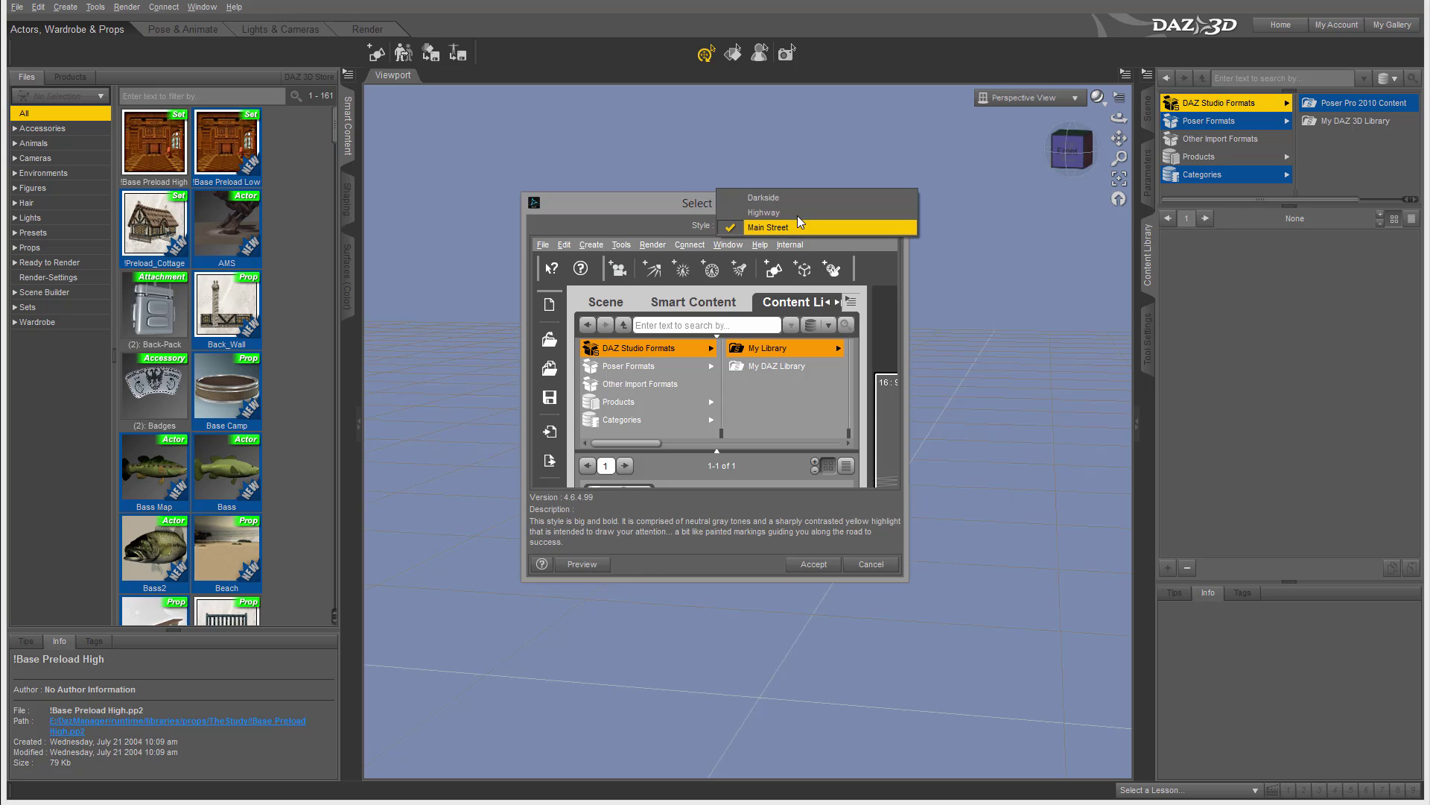
pyautogui.click(800, 197)
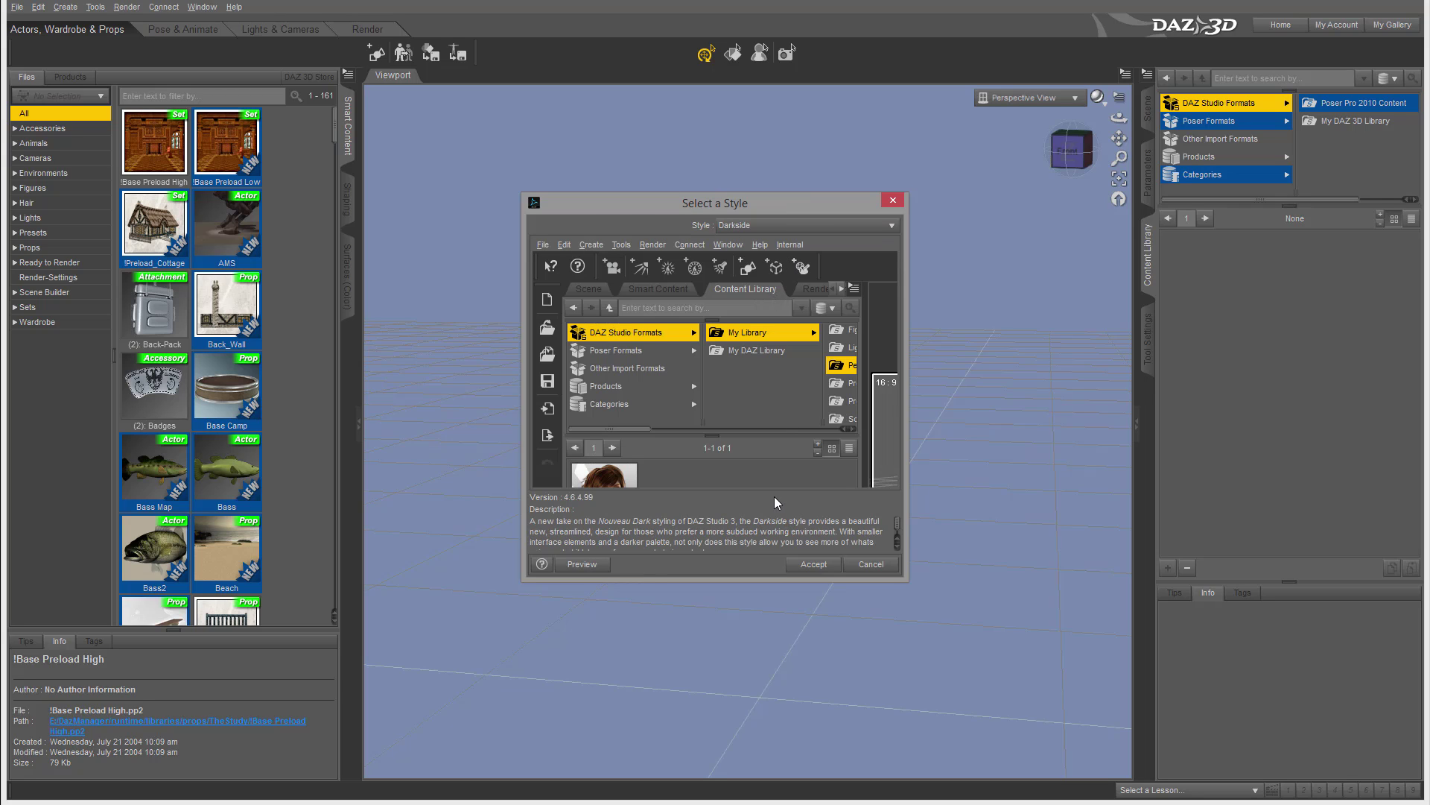
pyautogui.click(870, 564)
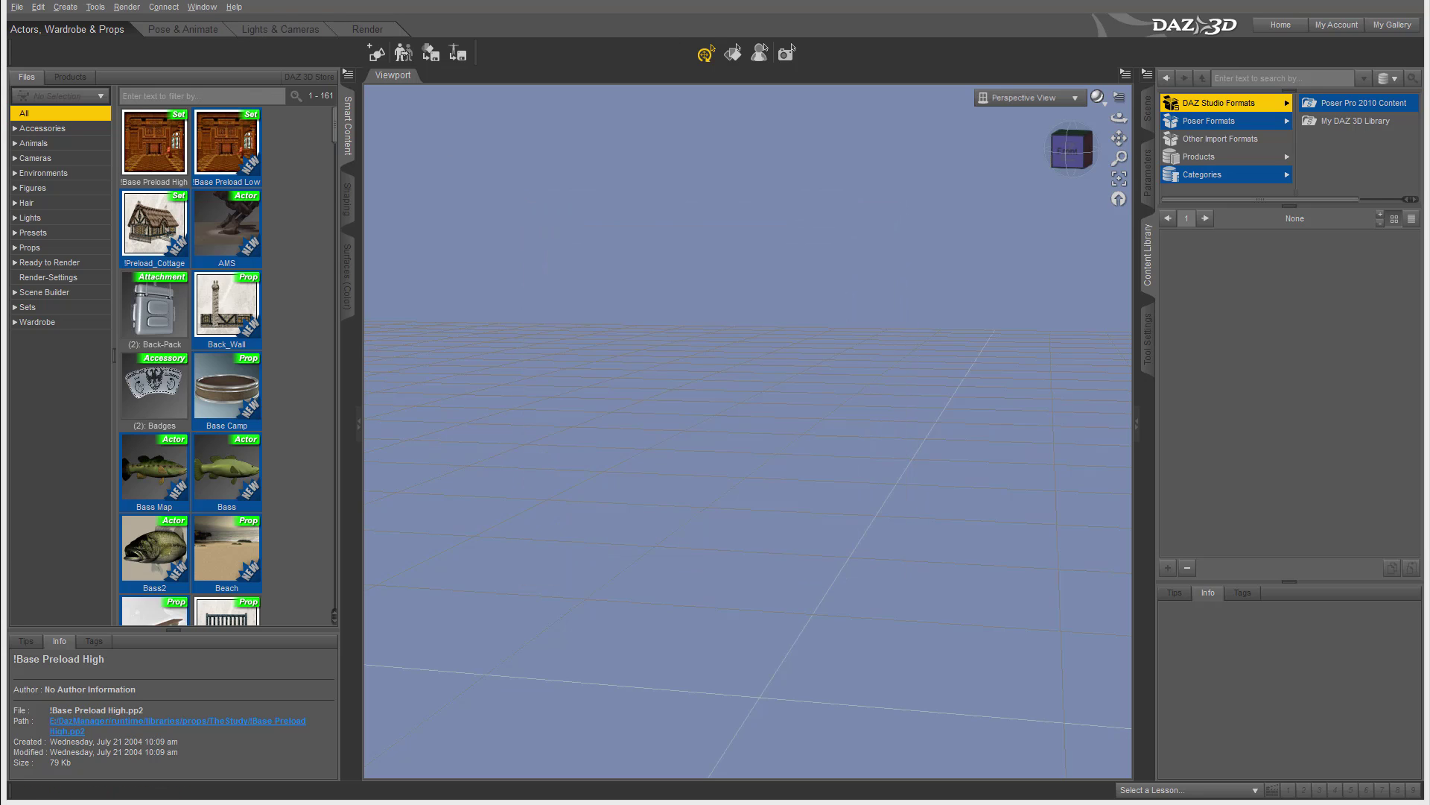
# Disable the lesson strip in the workspace and enable it again
pyautogui.click(202, 7)
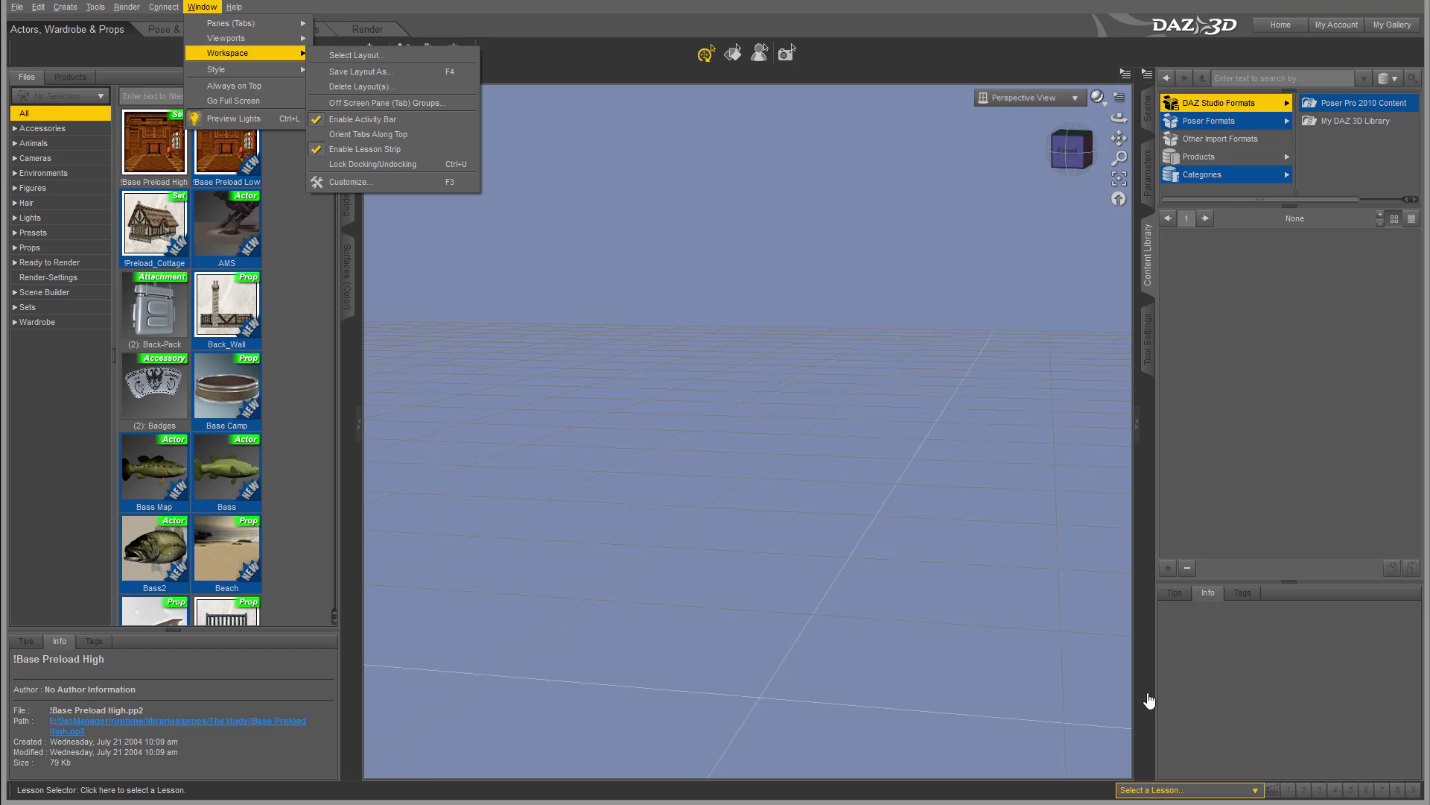
pyautogui.click(391, 149)
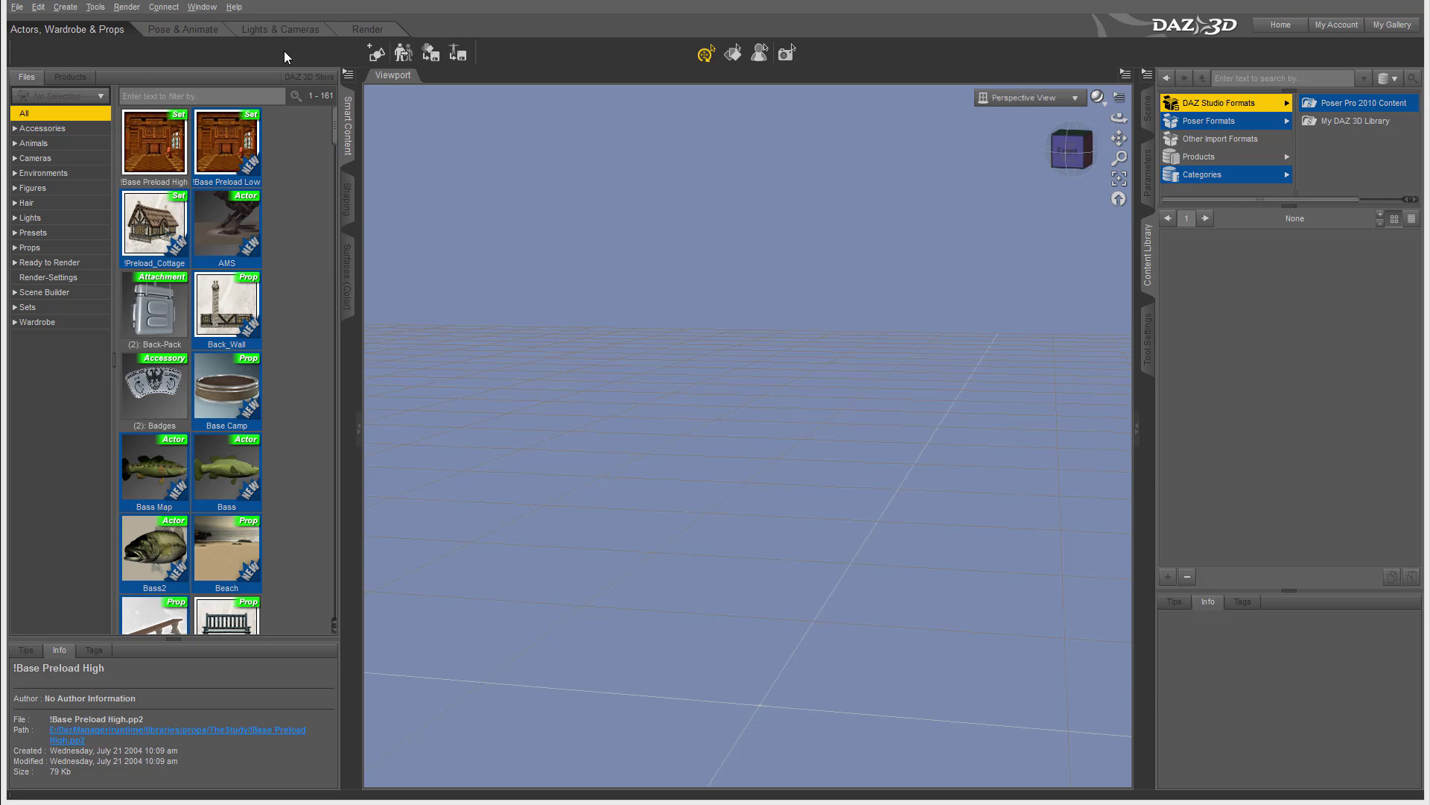
pyautogui.click(202, 7)
pyautogui.moveTo(246, 55)
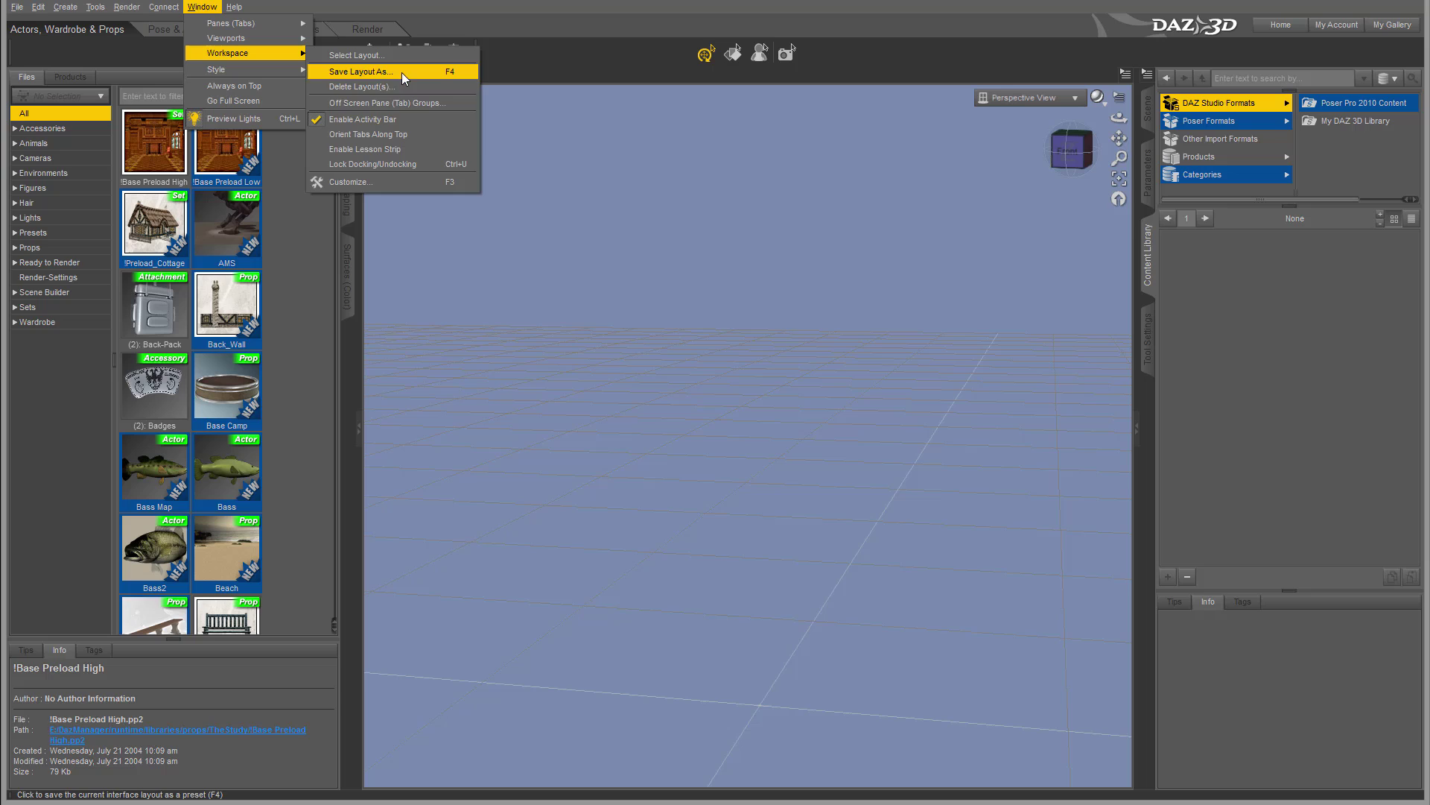
pyautogui.click(373, 149)
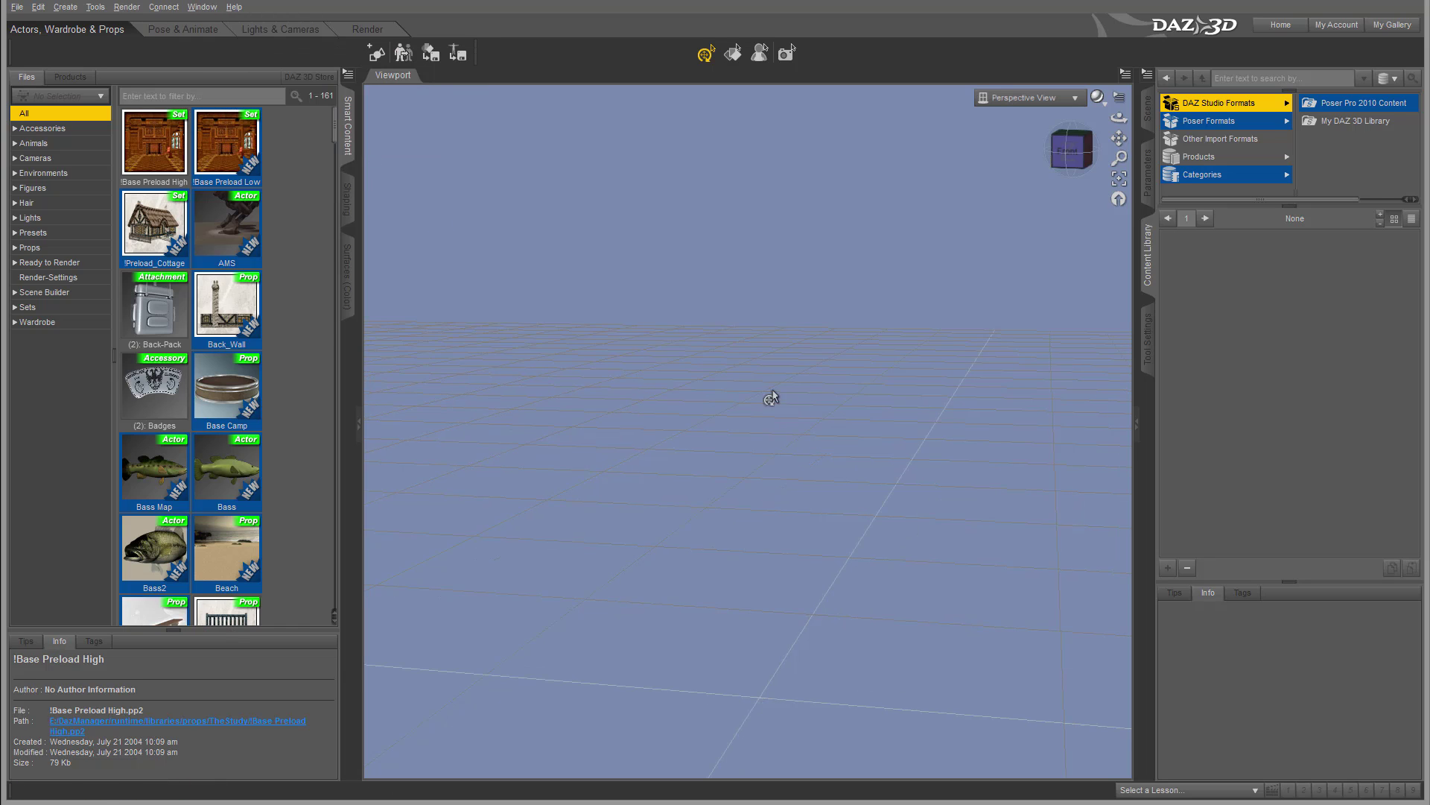
# Browse the available lessons down to the Viewport lessons under User Interface (UI), and close the list without choosing one
pyautogui.click(1253, 793)
pyautogui.moveTo(1170, 727)
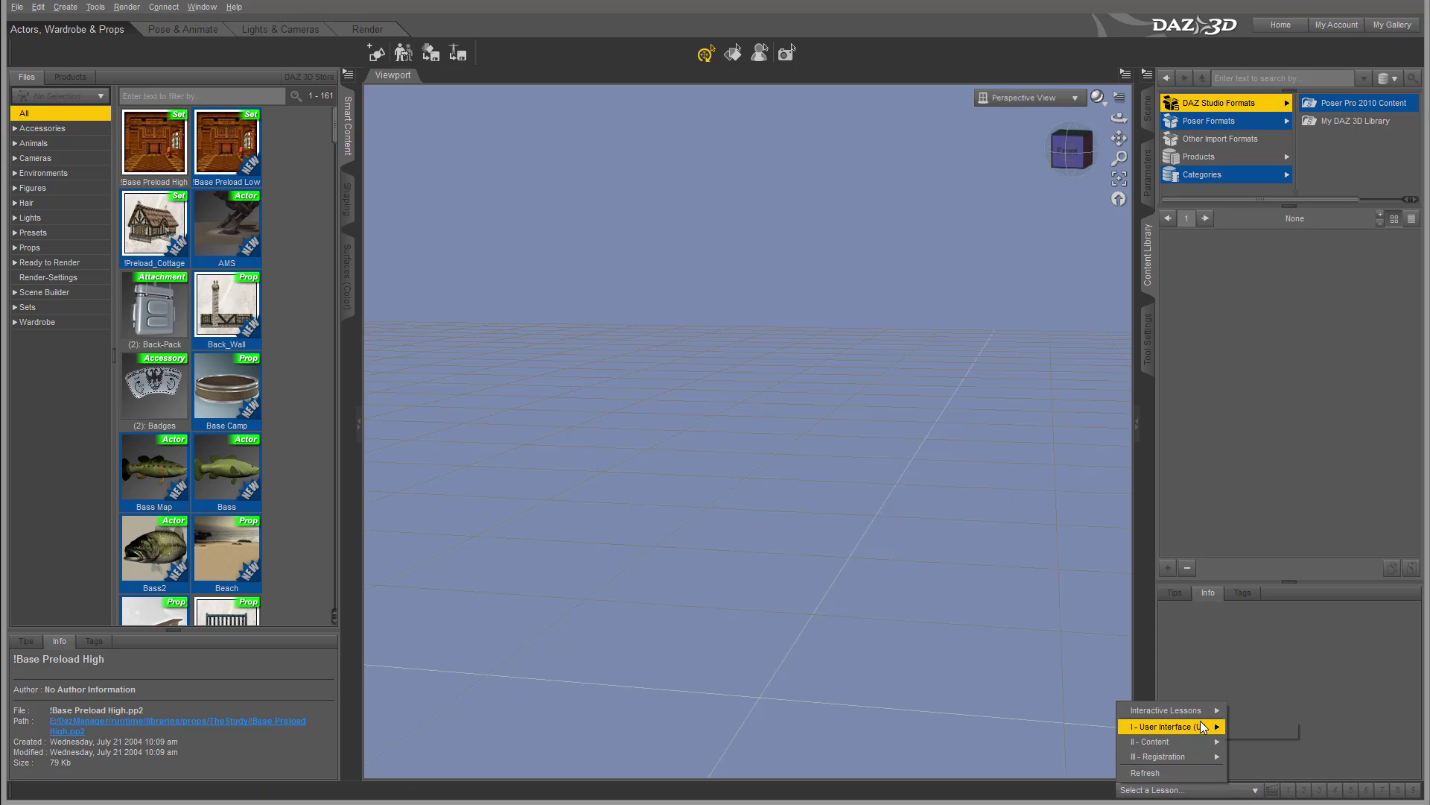
pyautogui.moveTo(1272, 729)
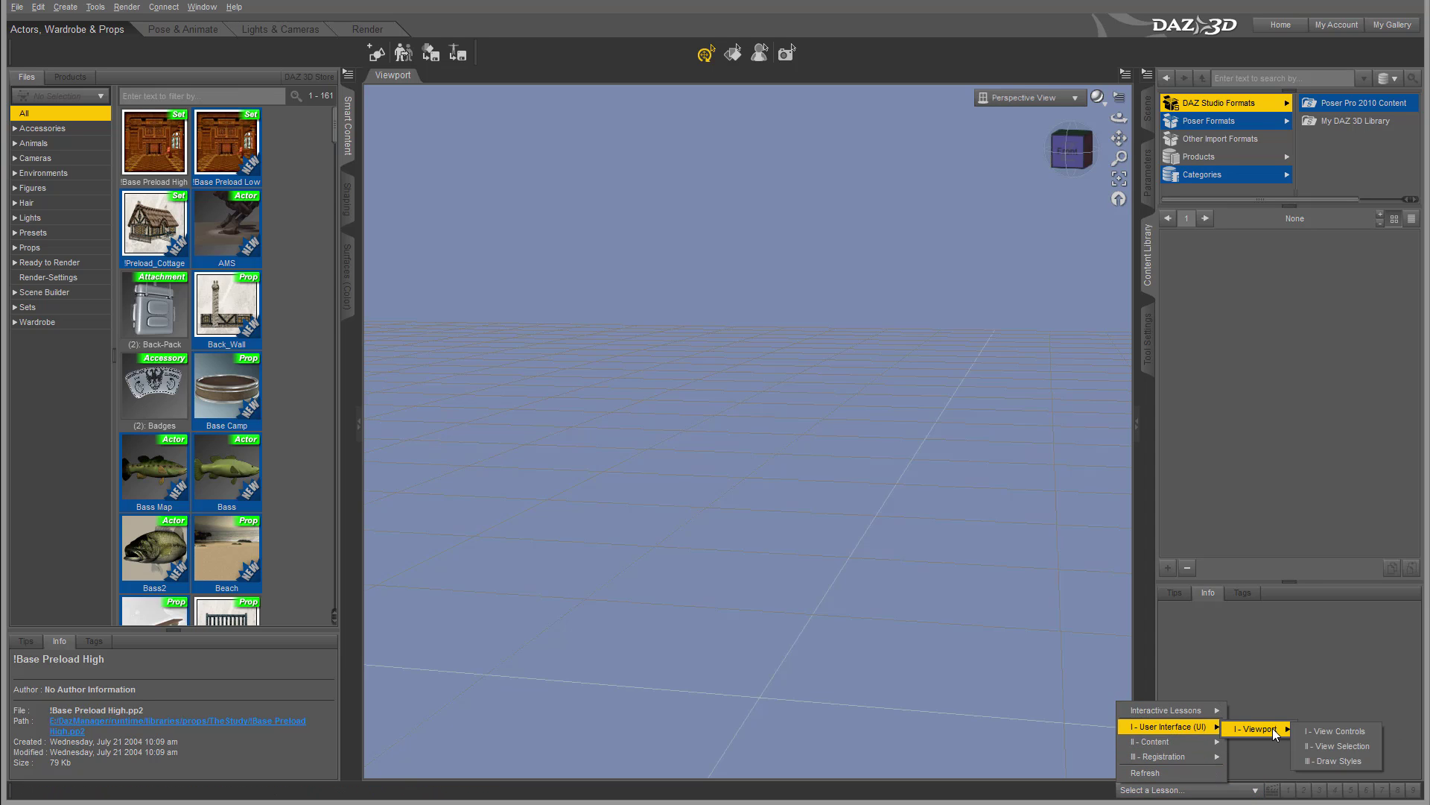
pyautogui.click(1210, 649)
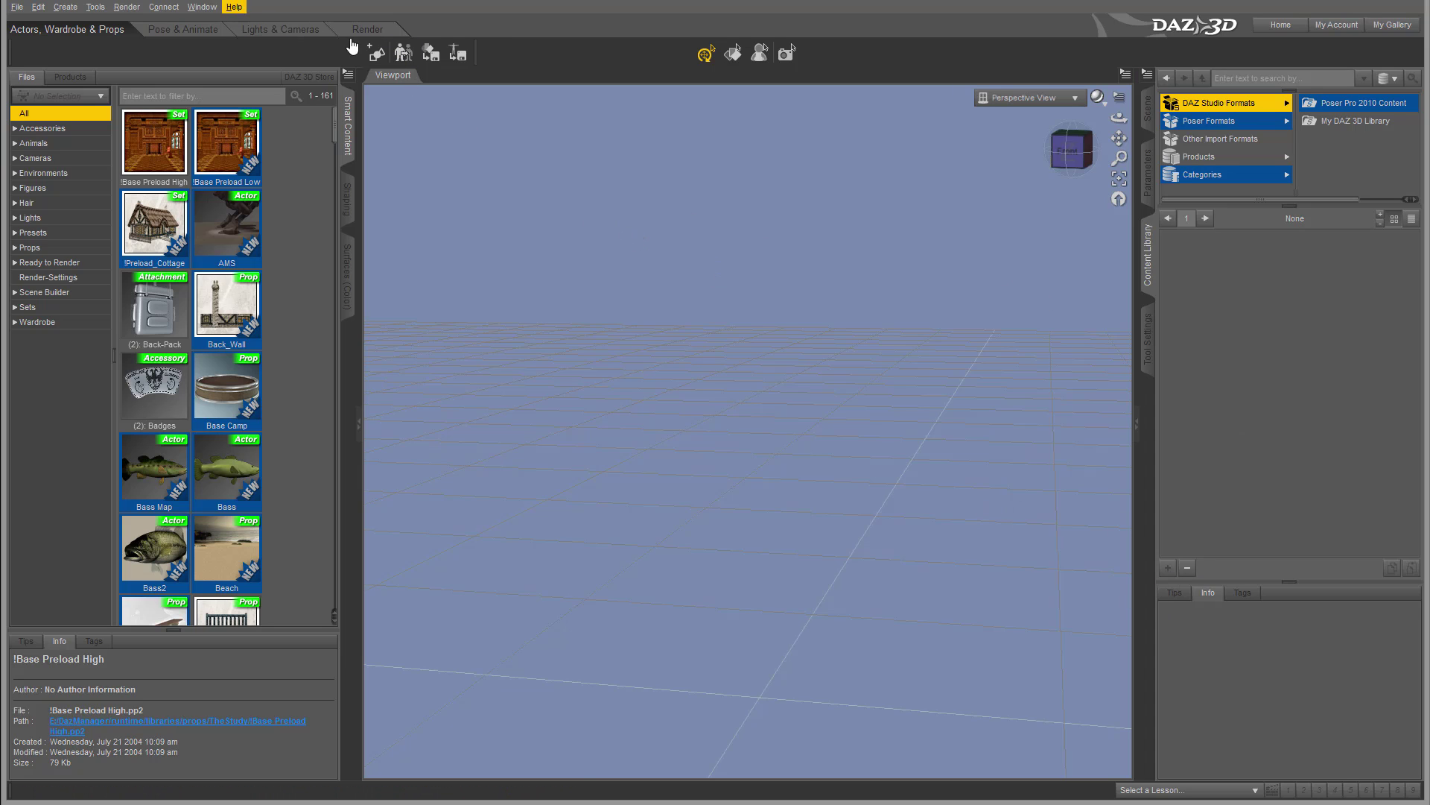
# Disable the lesson strip to remove it from the workspace
pyautogui.click(206, 7)
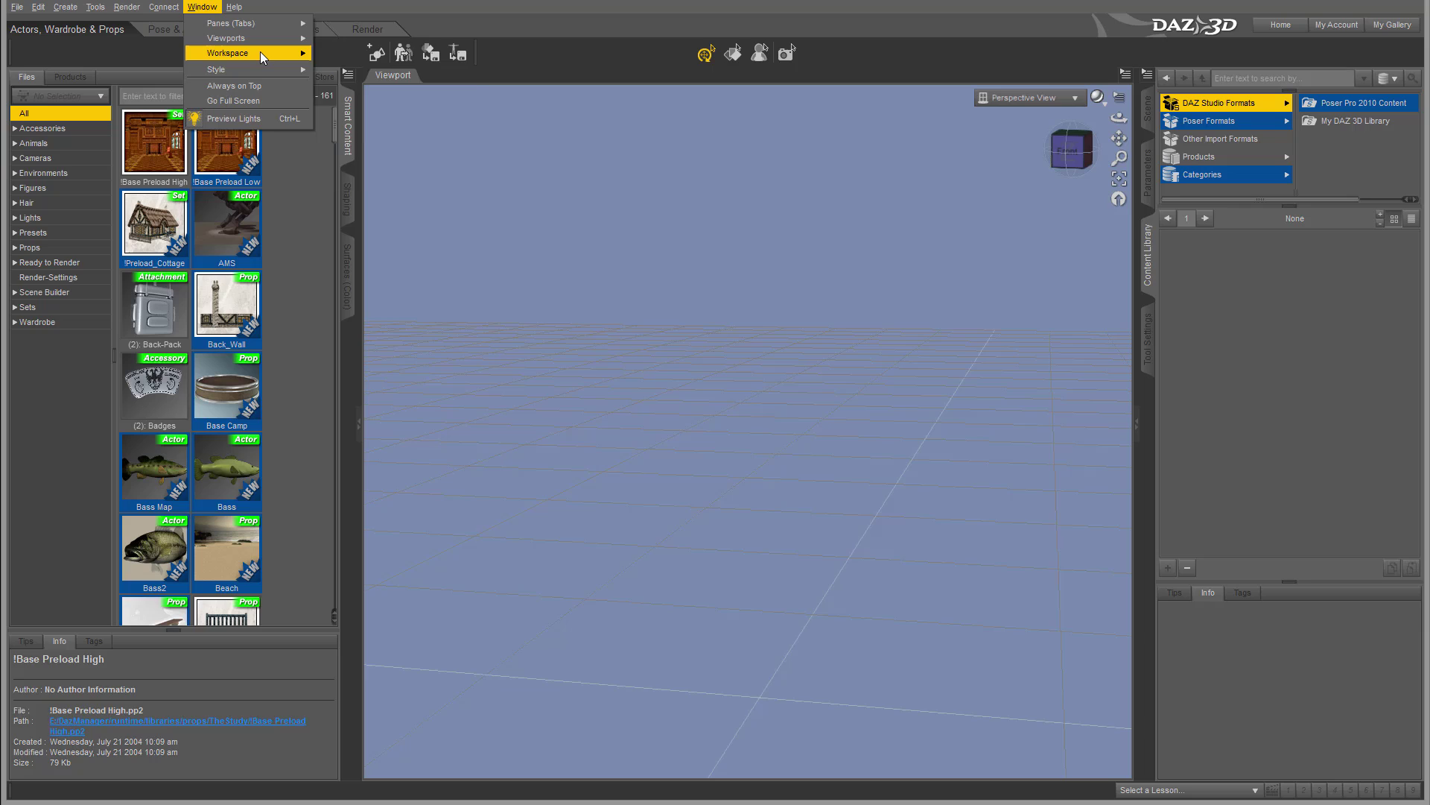
pyautogui.moveTo(261, 51)
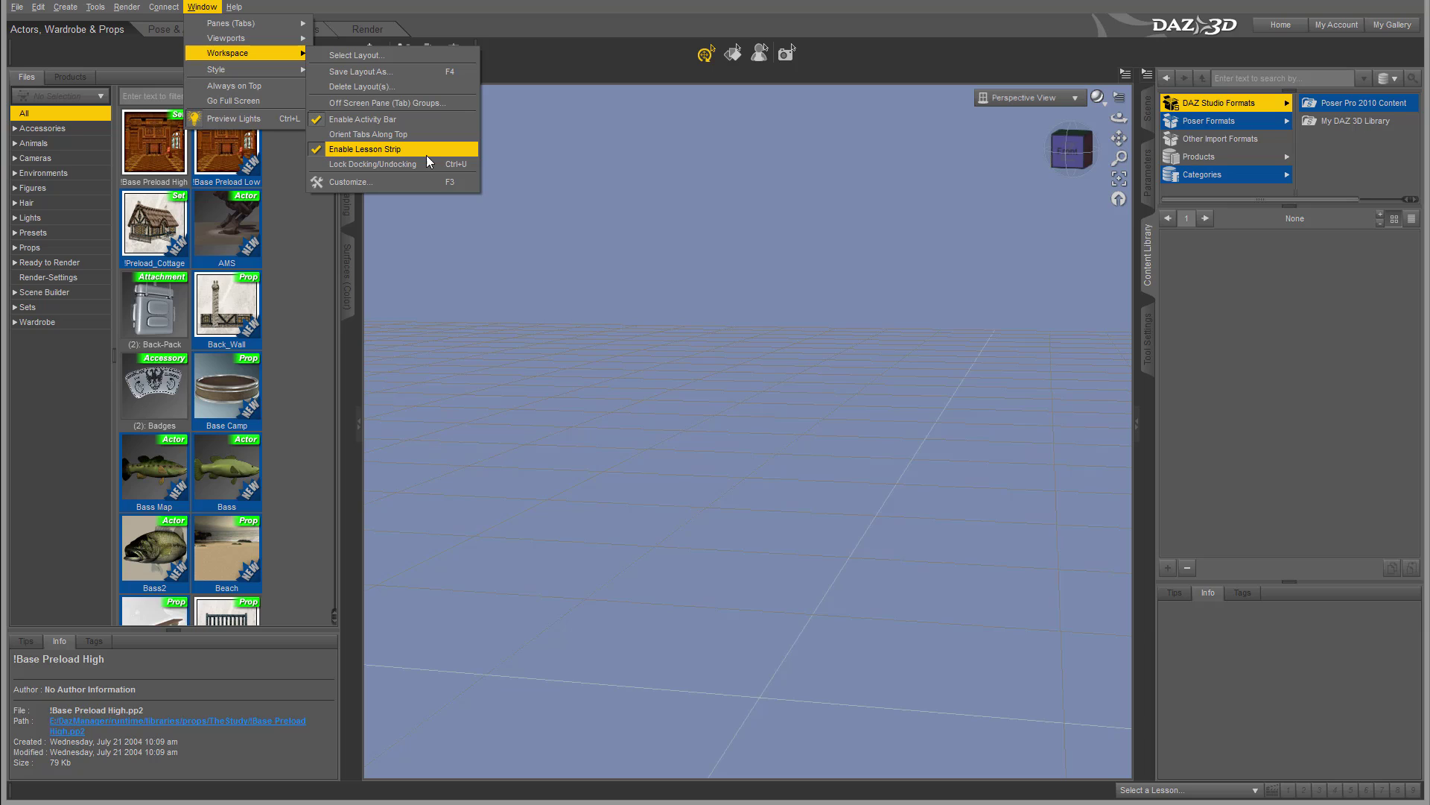
pyautogui.click(365, 149)
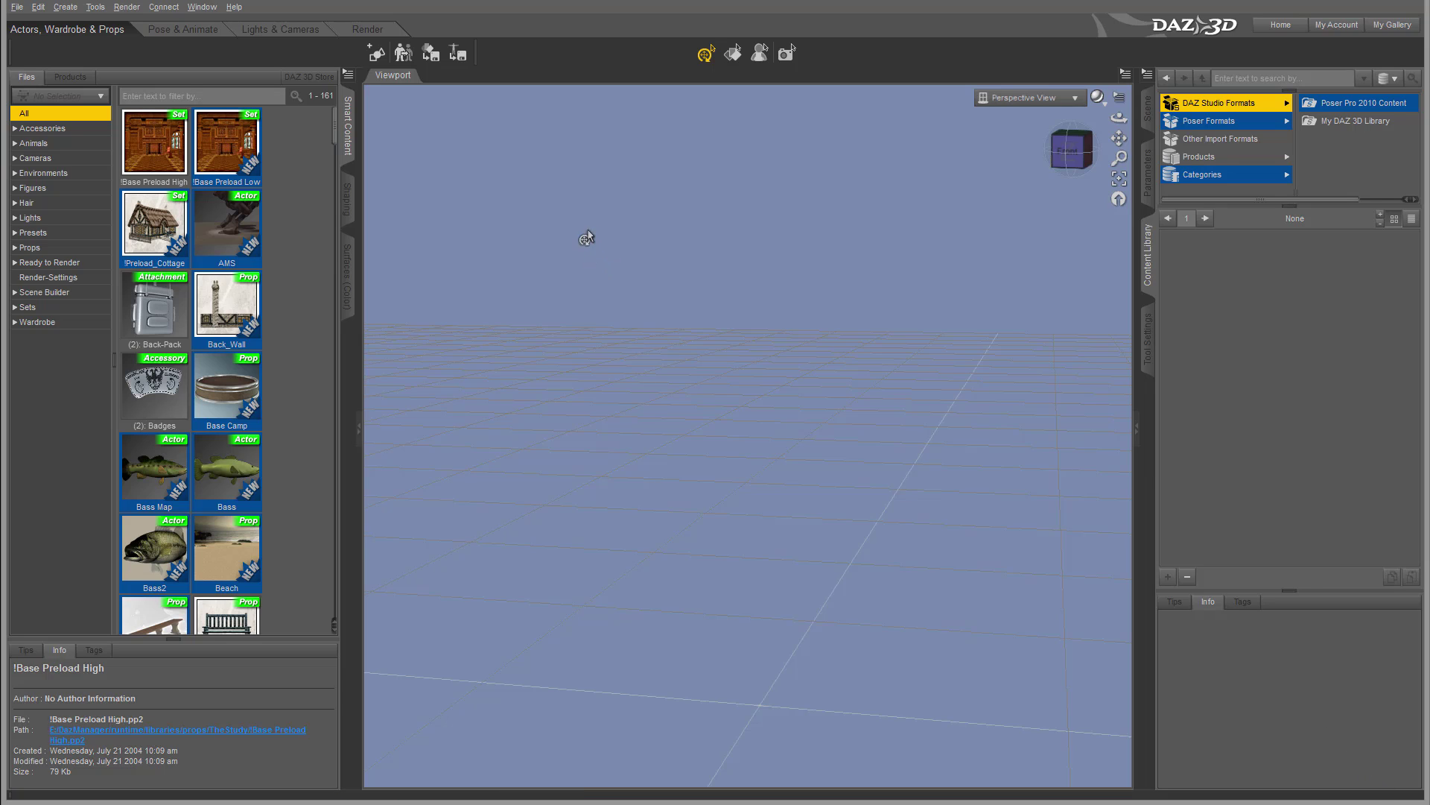
pyautogui.click(202, 7)
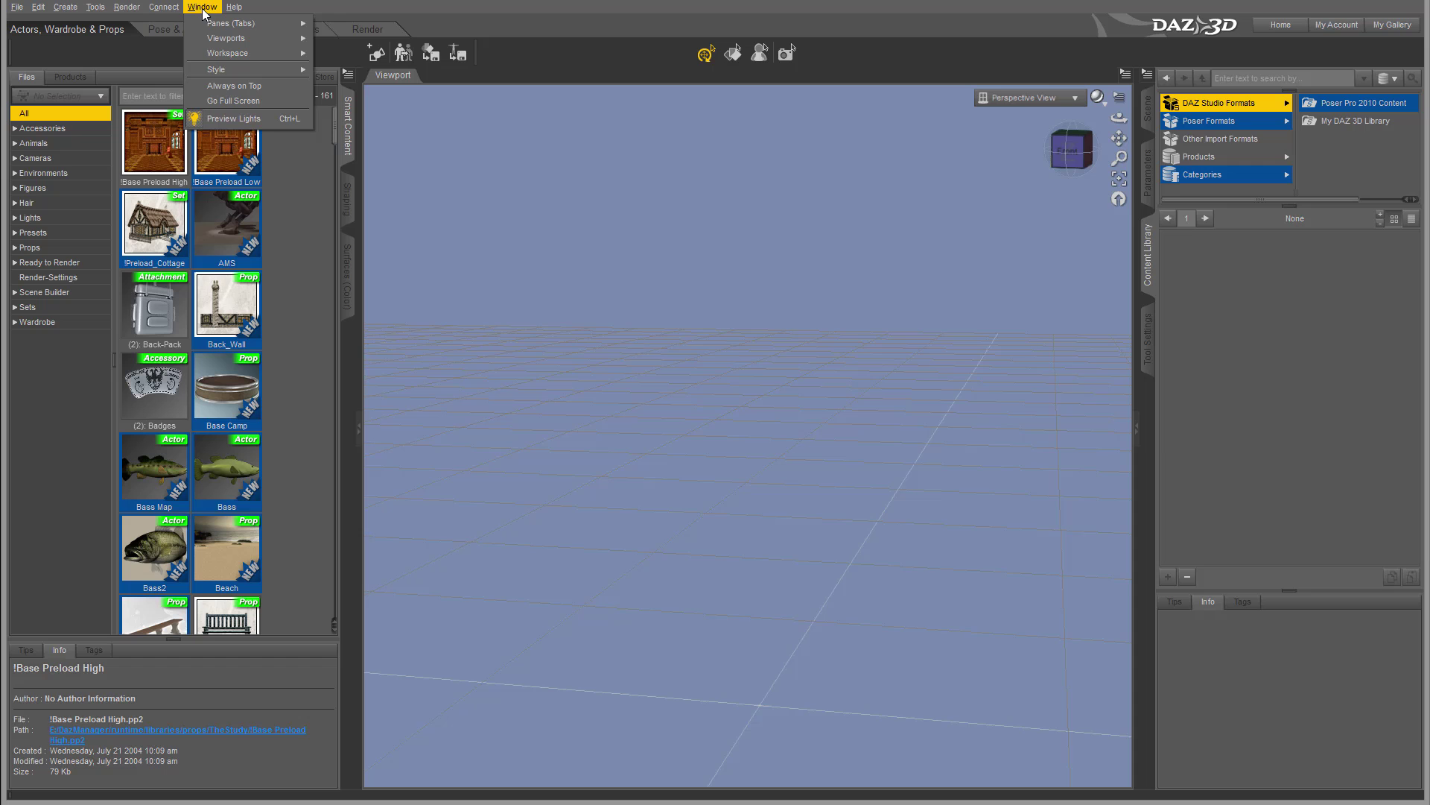
pyautogui.click(906, 258)
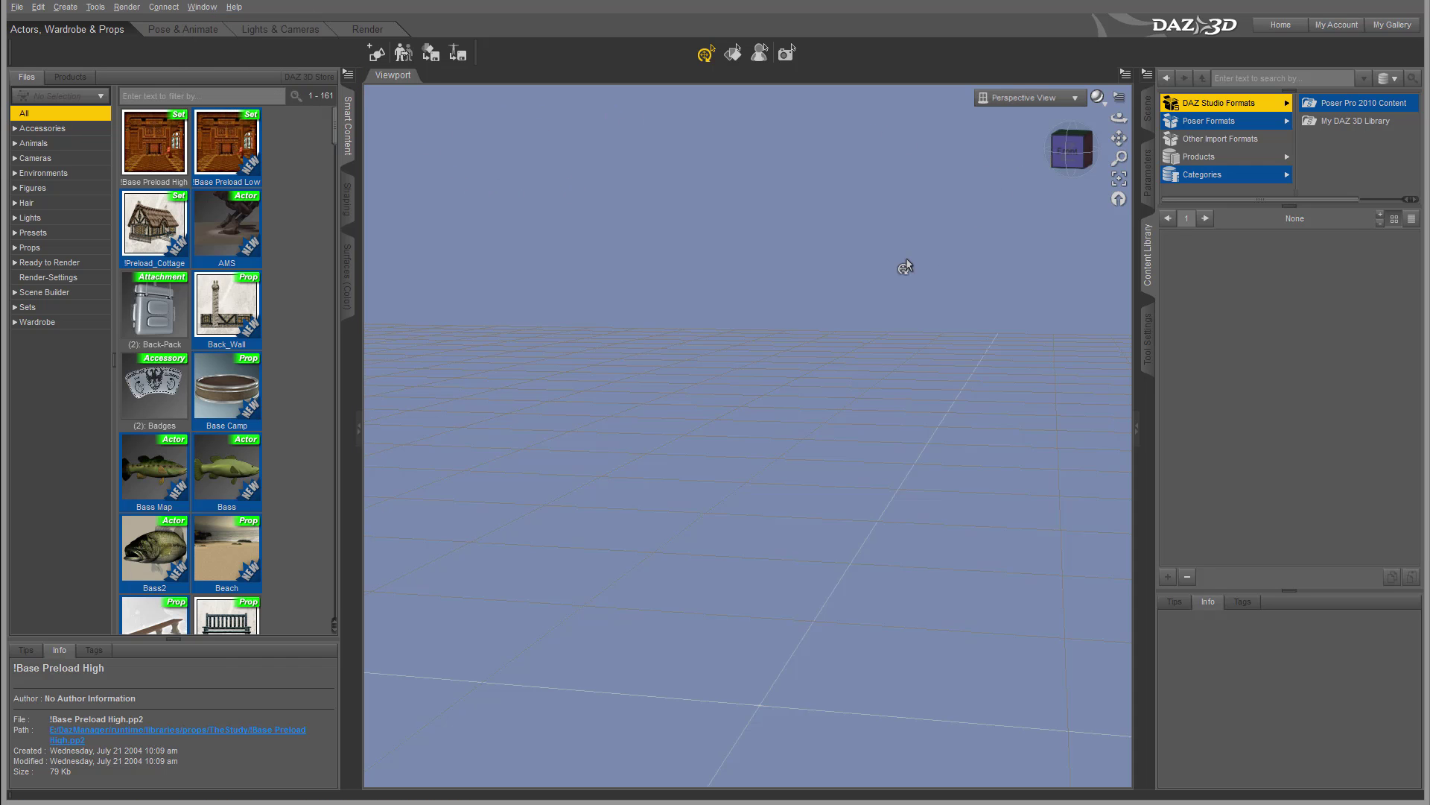